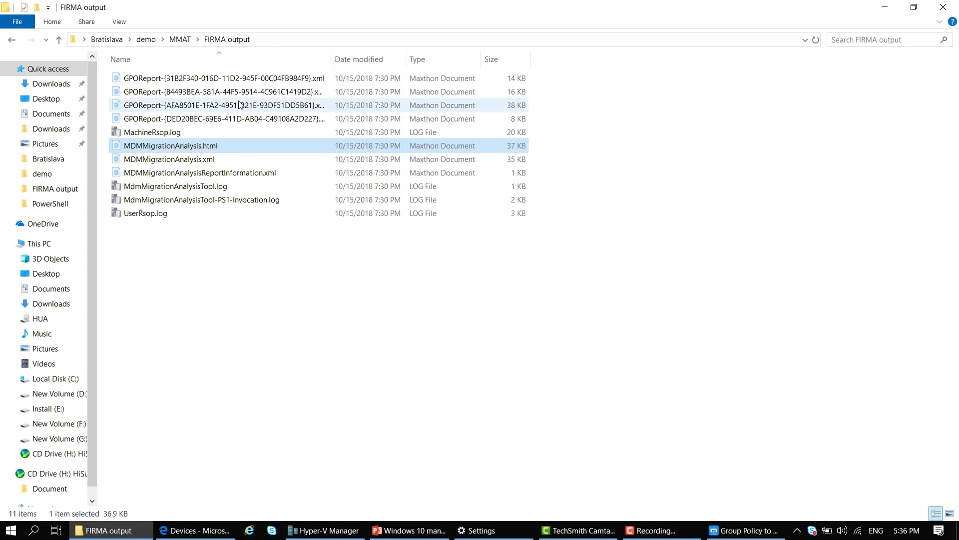
Go back up to the MMAT folder, then bring the Group Policy to MDM analysis report forward
left_click(179, 39)
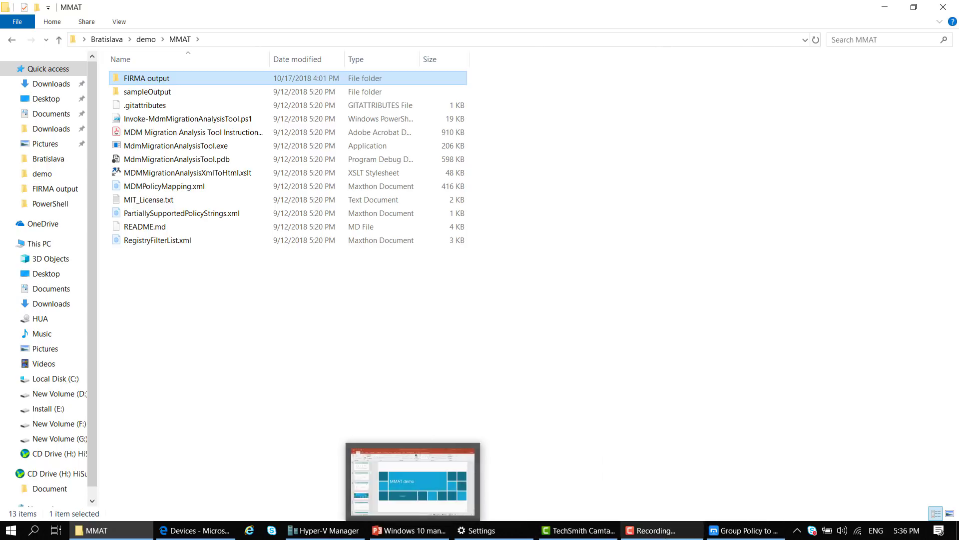
left_click(717, 534)
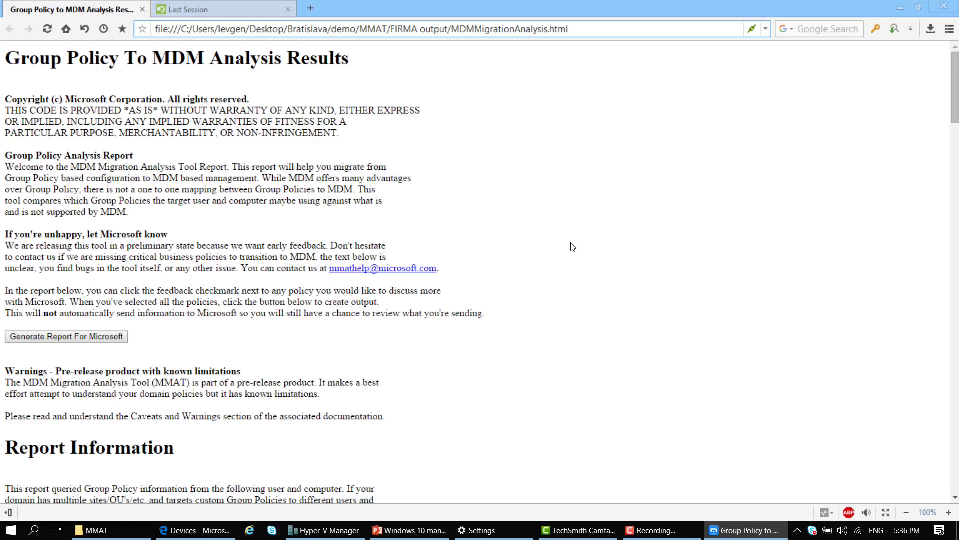
Scroll the MDMMigrationAnalysis report from the supported policies to the unsupported ones and back to the firewall rules
scroll(572, 247, "down", 9)
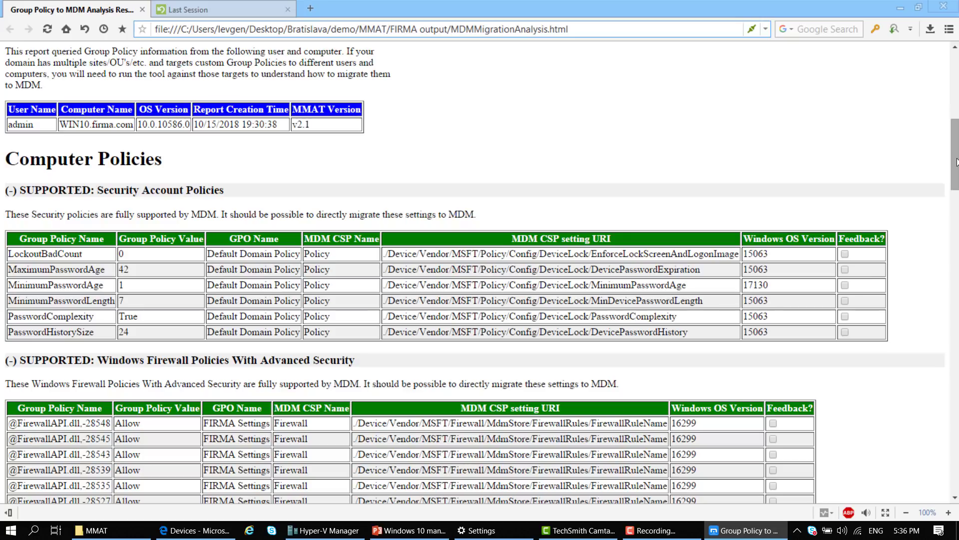
scroll(955, 146, "down", 1)
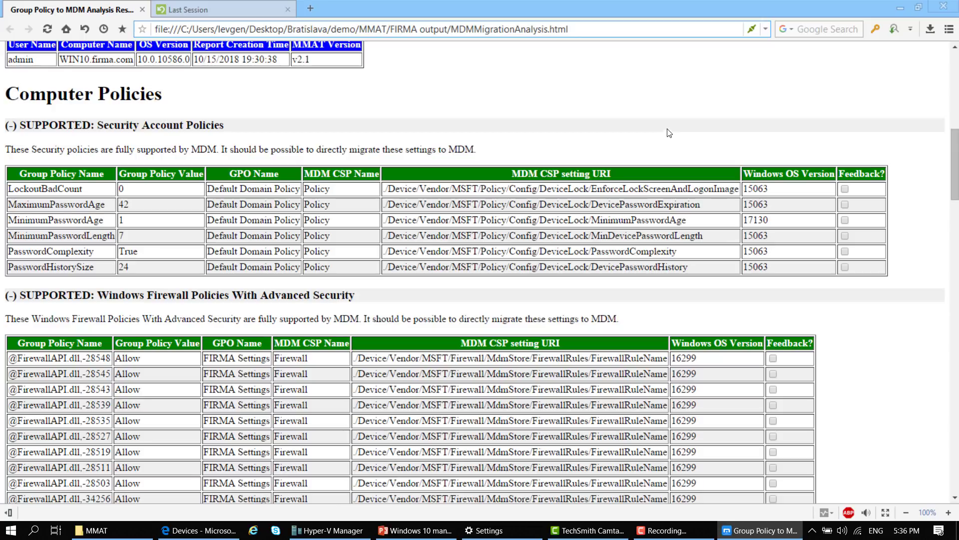
left_click_drag(953, 172, 949, 311)
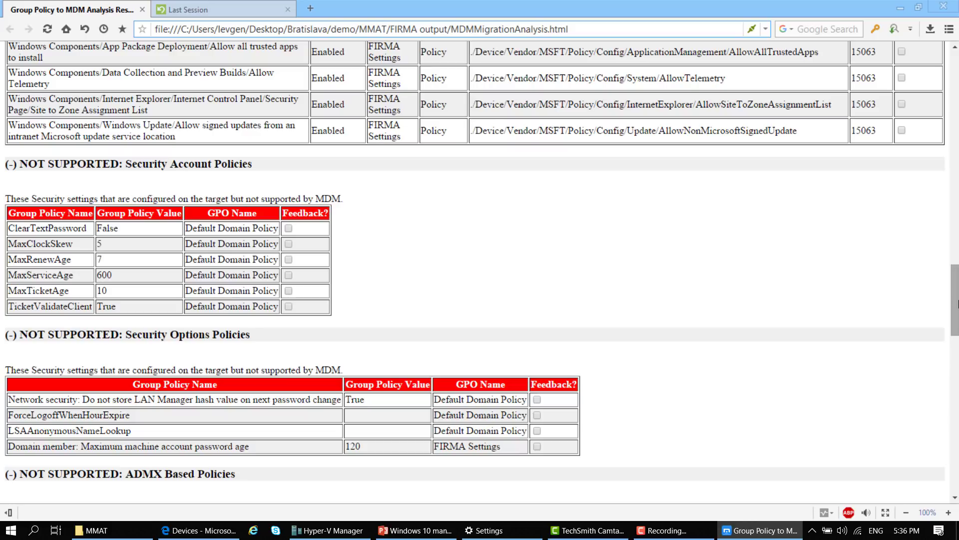
left_click_drag(956, 298, 957, 210)
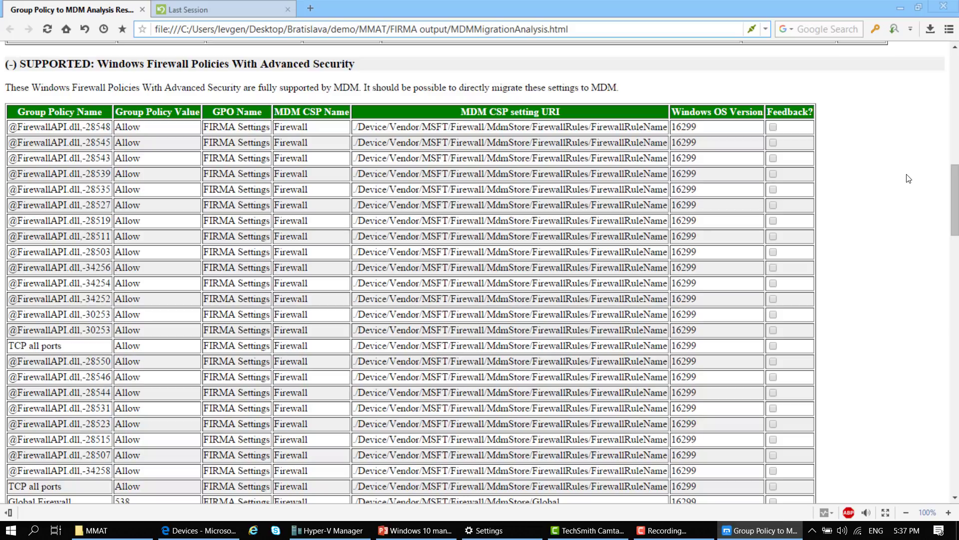
Advance the PowerPoint deck to slide 22, Windows 10 Azure AD join, then return to the MMAT folder
left_click(415, 530)
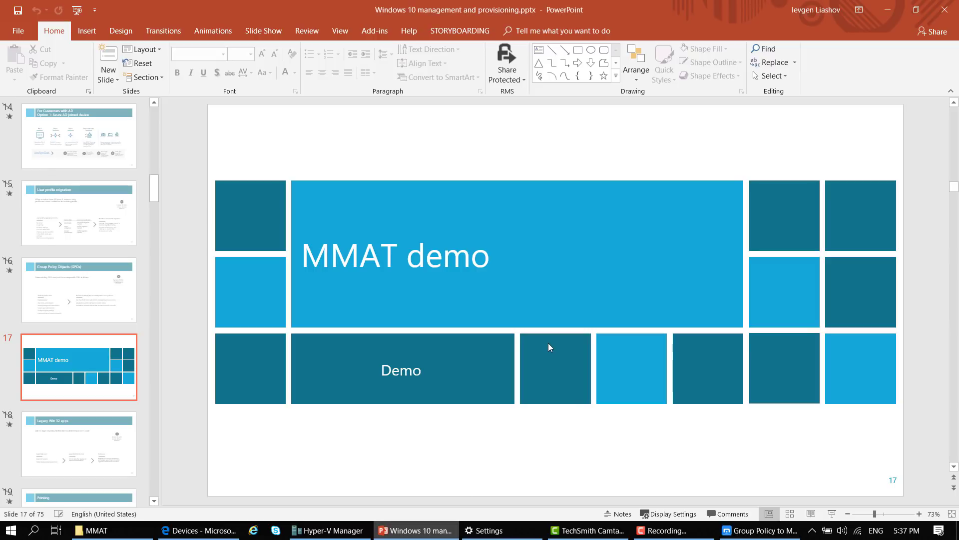
key("shift+F5")
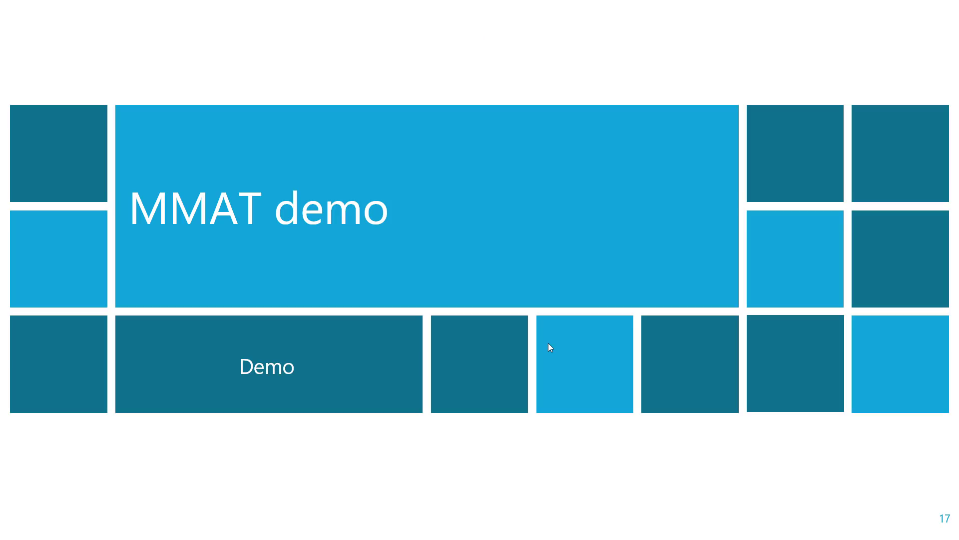
key("Right")
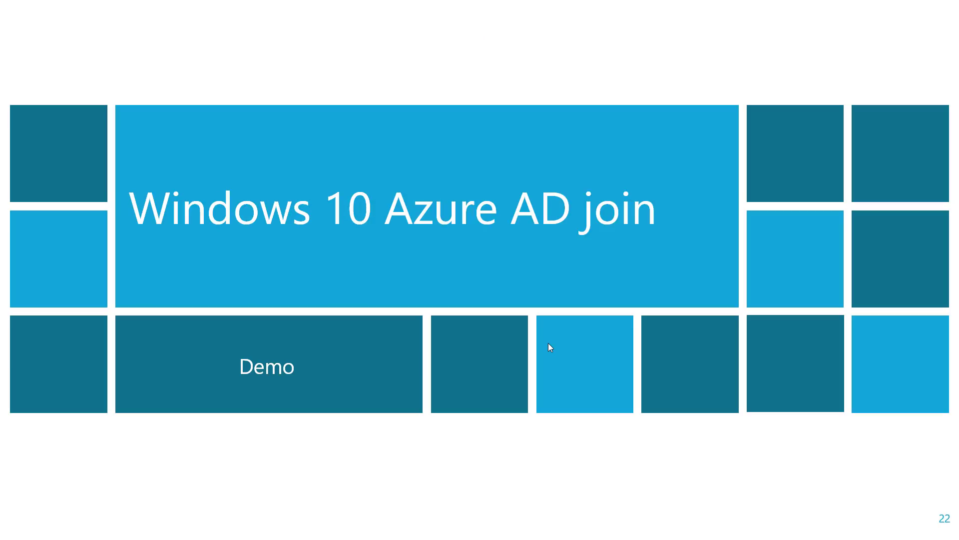
key("Escape")
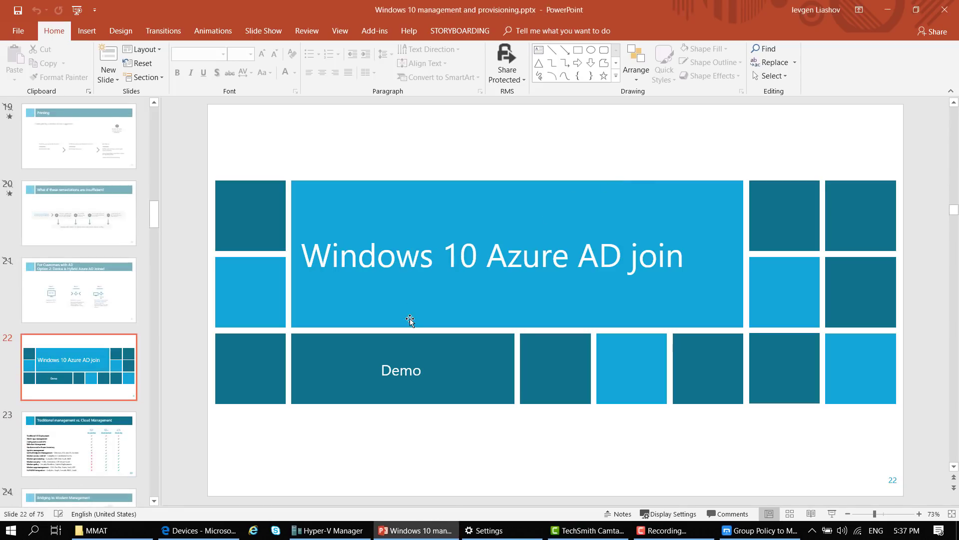
left_click(128, 535)
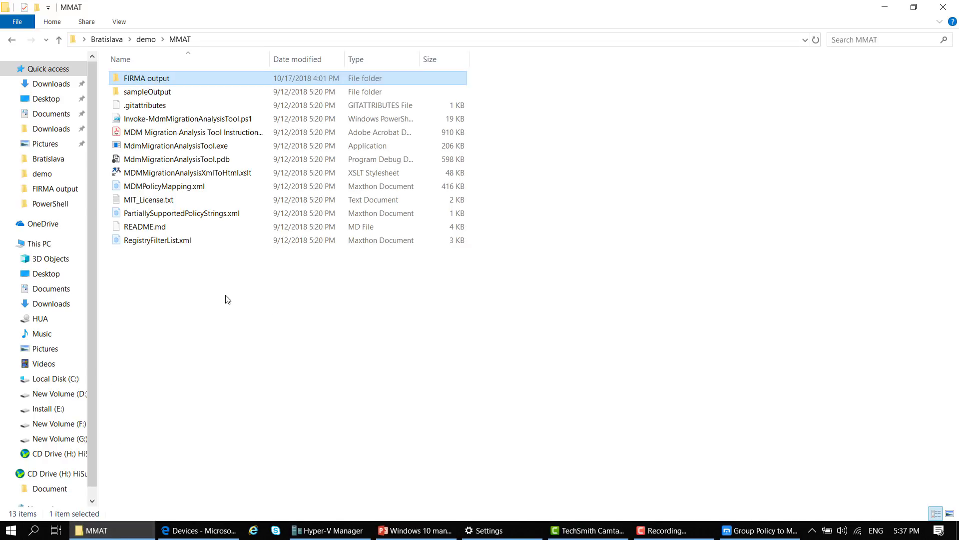
Open Azure AD join.mp4 from the demo folder in Media Player Classic
left_click(146, 39)
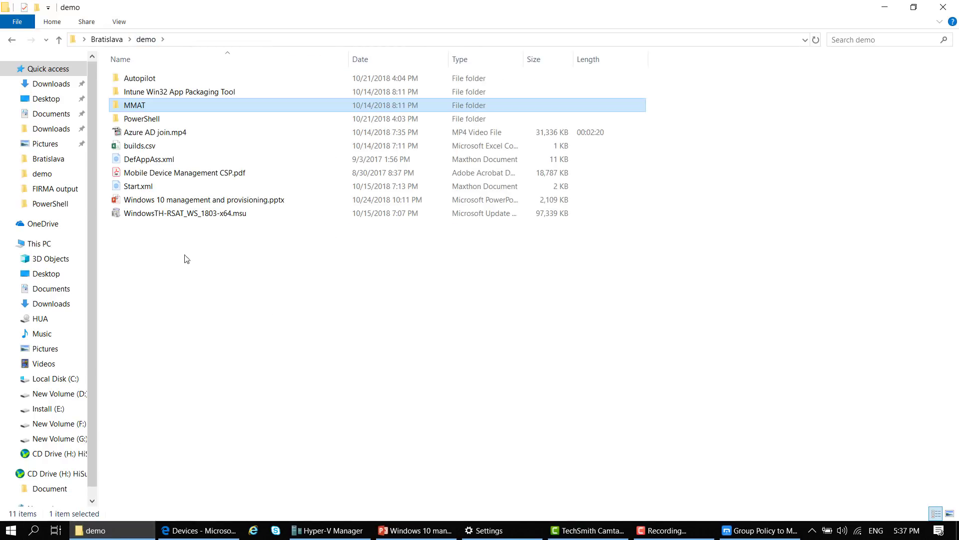
left_click(173, 133)
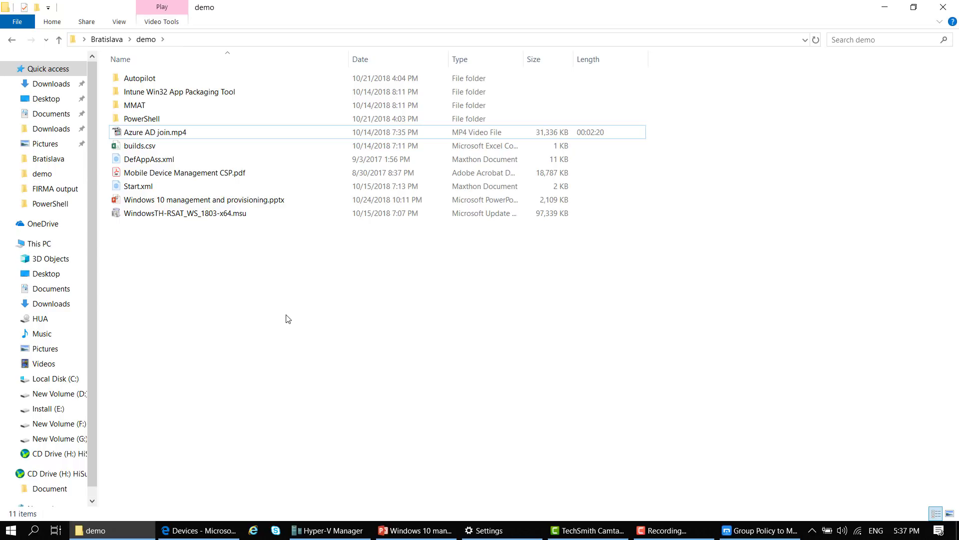
left_click(207, 133)
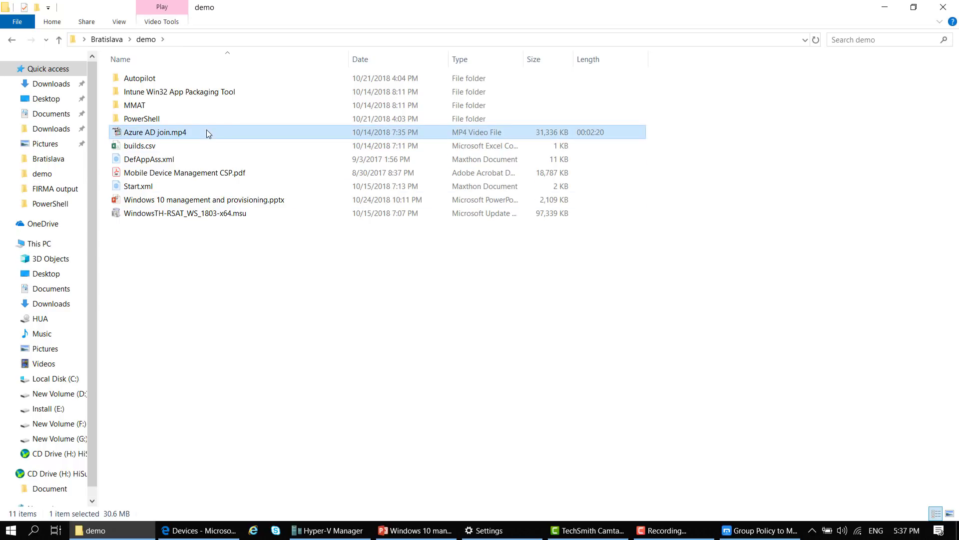
double_click(207, 133)
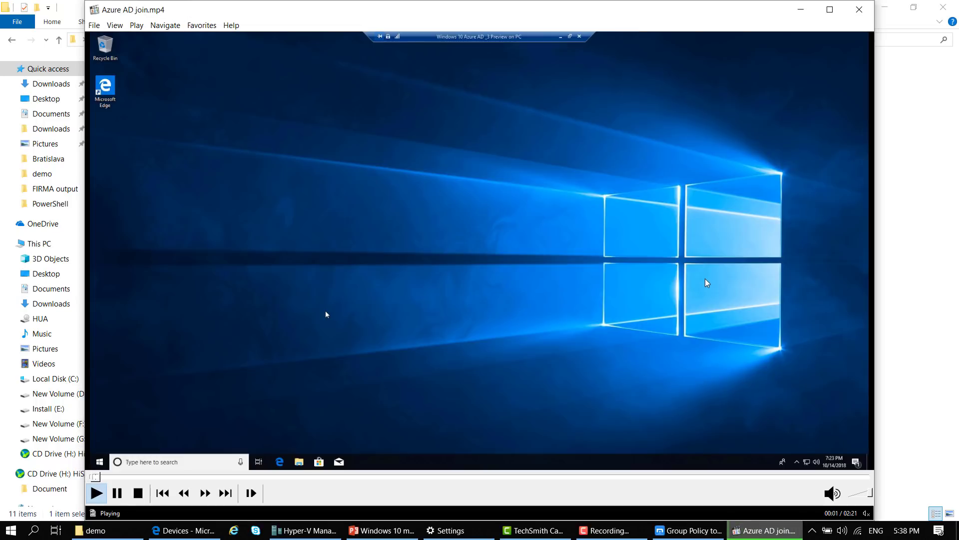
Play the Azure AD join demo full screen until it reaches the Accounts Your info page
double_click(706, 278)
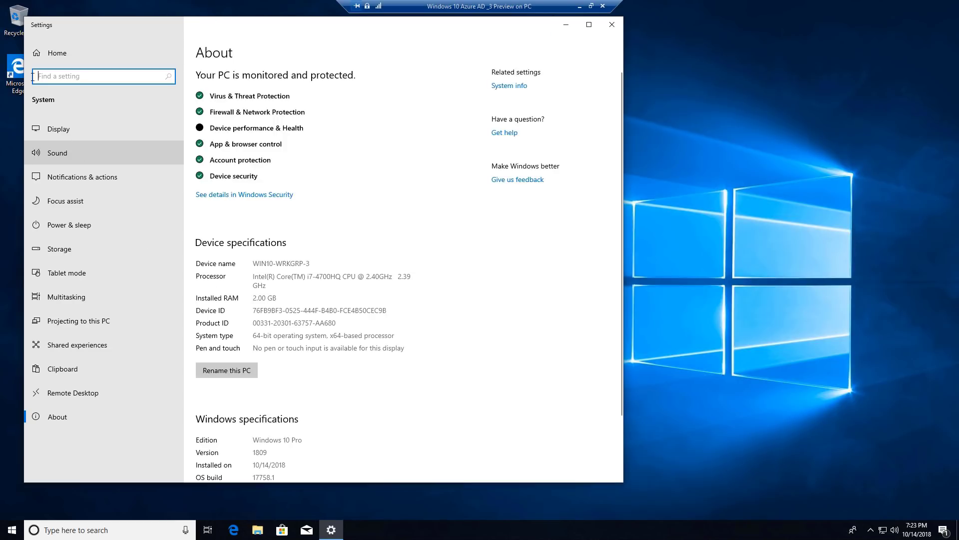
left_click(36, 55)
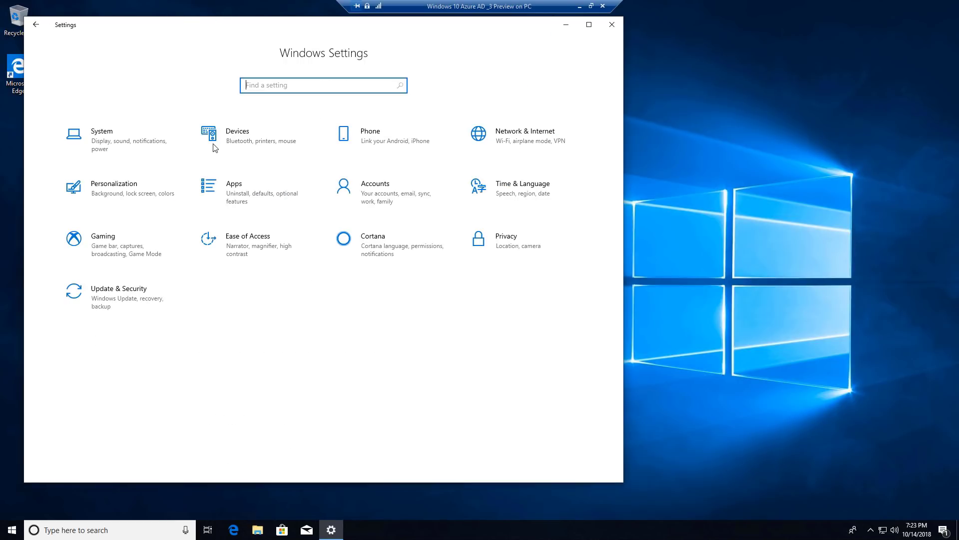
left_click(373, 192)
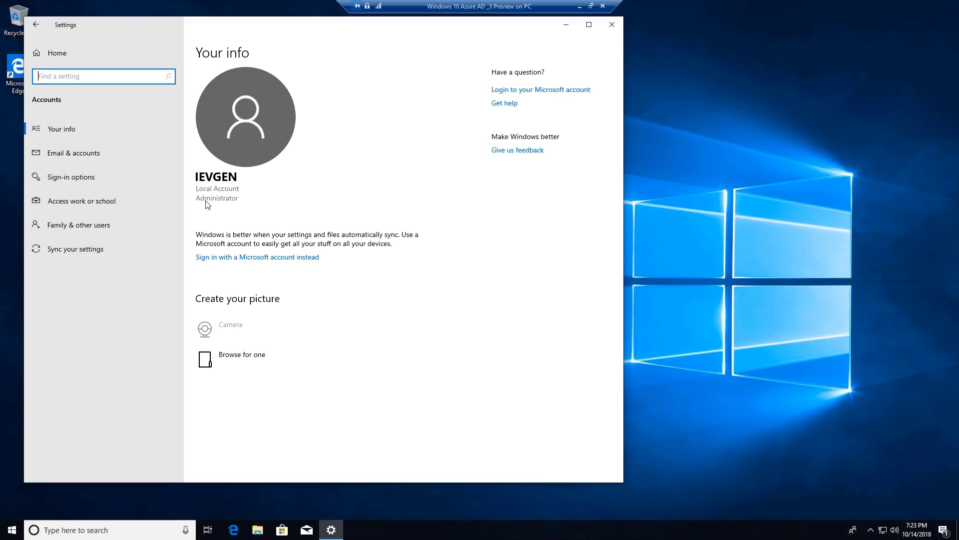
left_click(99, 201)
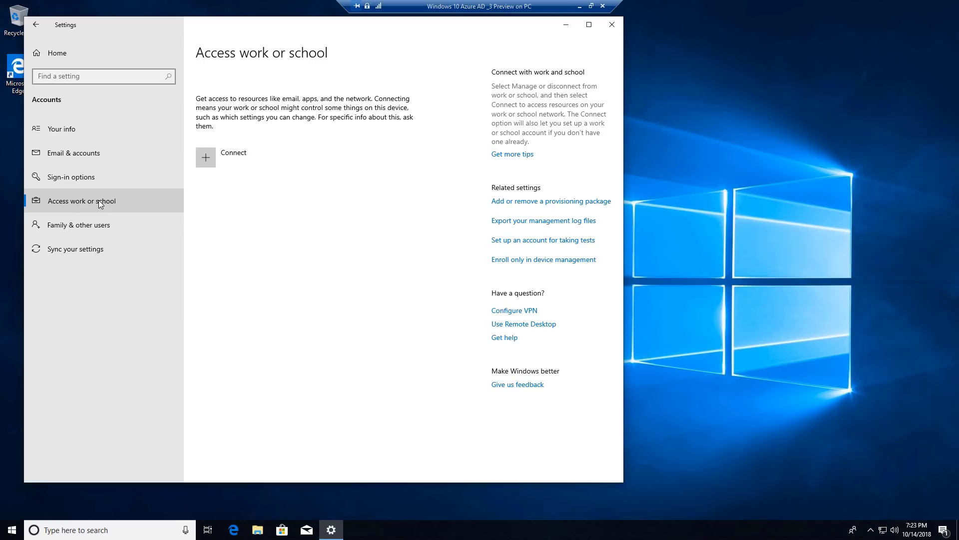
Let the demo run through the work-account e-mail and password sign-in up to the device category prompt
left_click(208, 160)
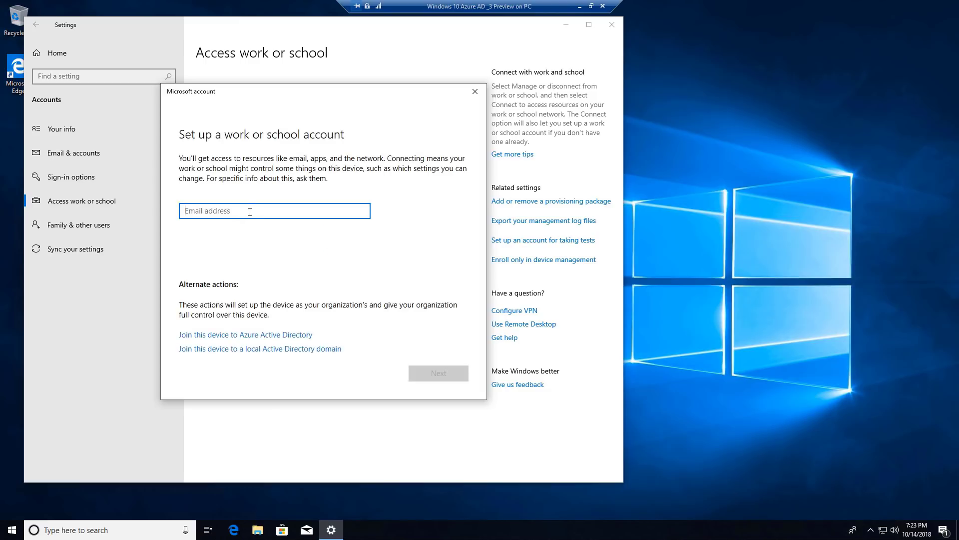
left_click(239, 335)
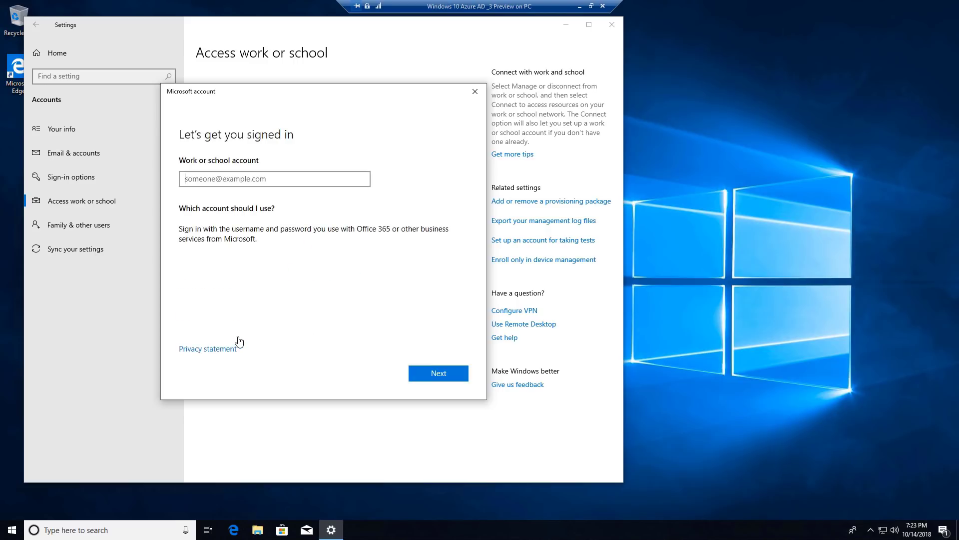
left_click(432, 376)
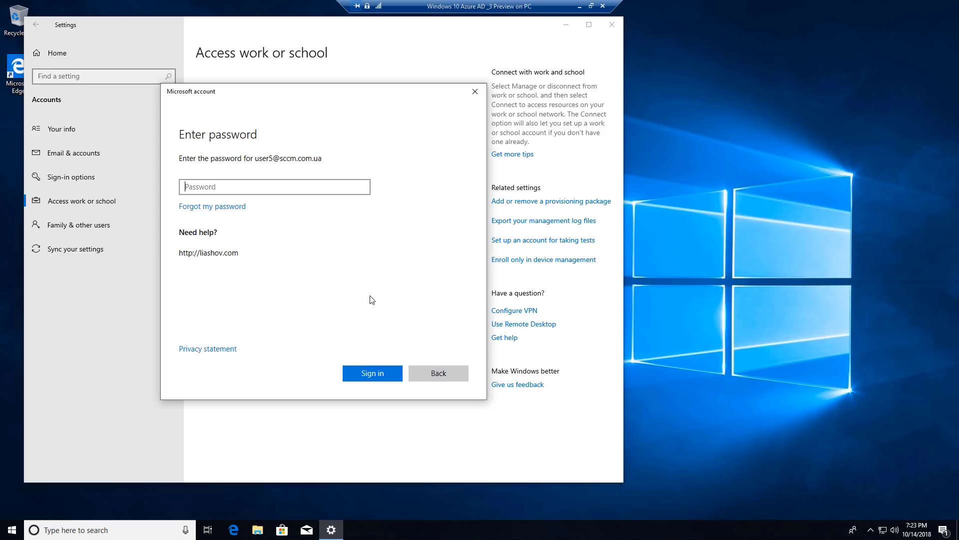
type("••••••••")
left_click(387, 379)
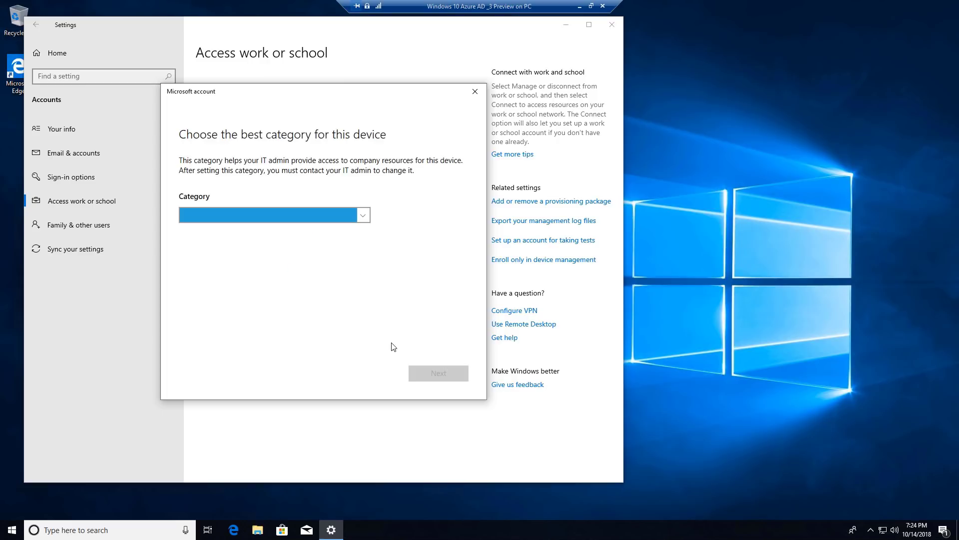
left_click(368, 215)
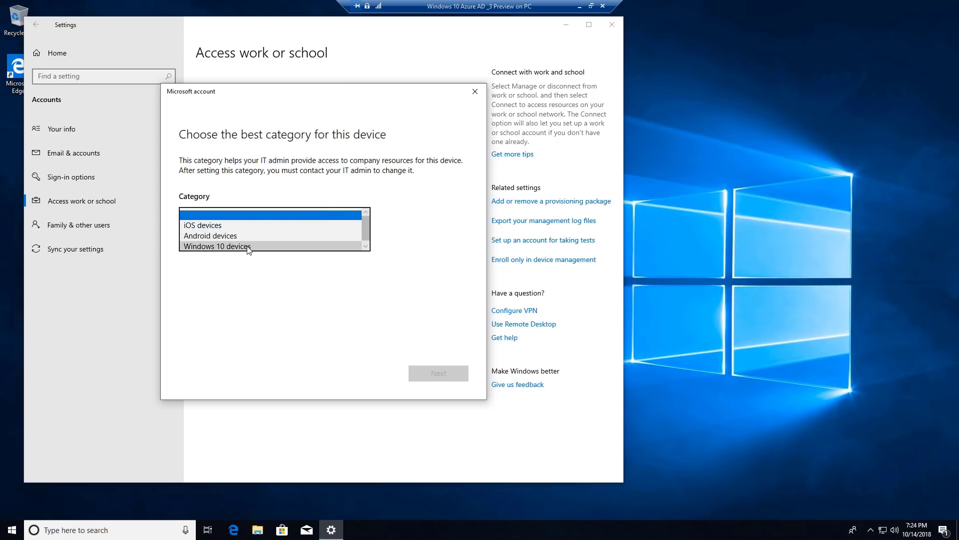
Pick Windows 10 devices as the category, confirm joining FIRMA, and dismiss the completion message
left_click(248, 247)
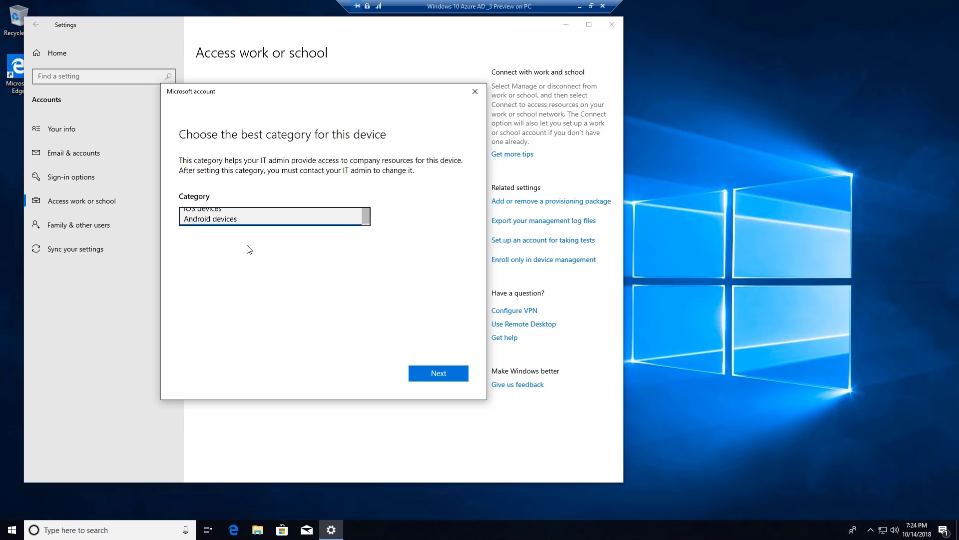
left_click(438, 379)
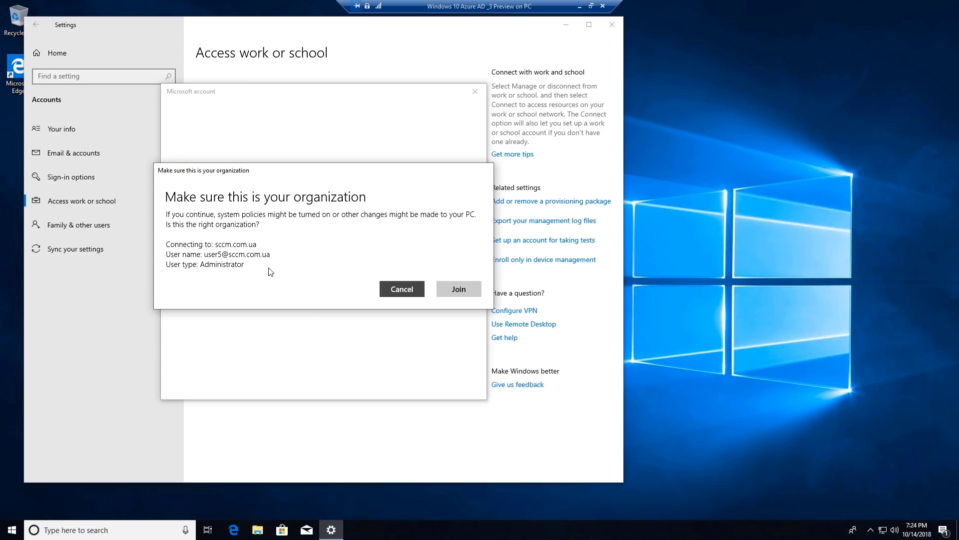
left_click(455, 288)
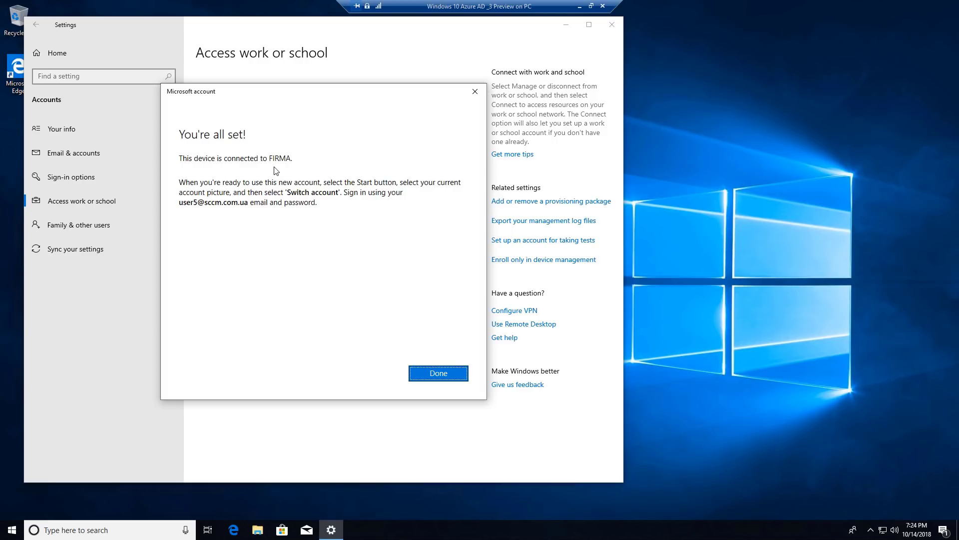
left_click(438, 374)
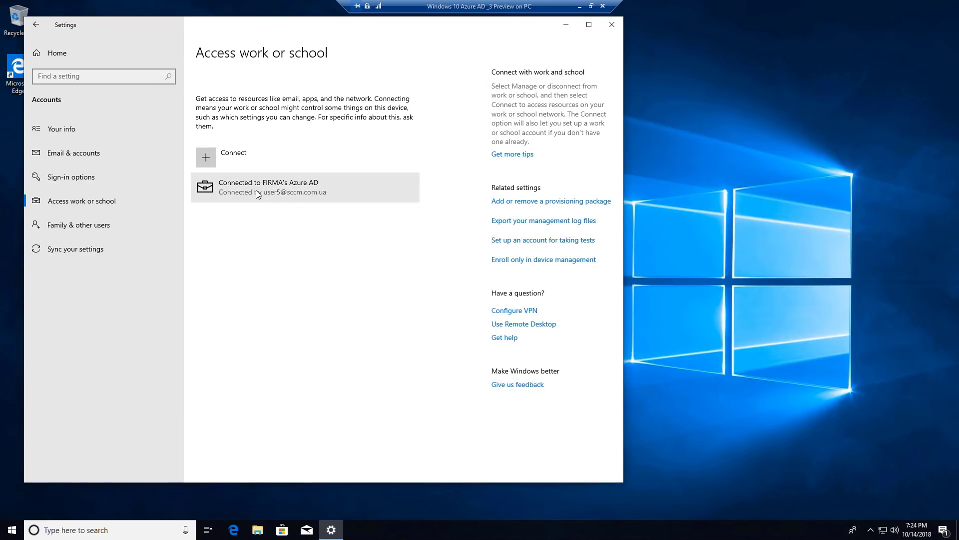
View the Info details of the FIRMA Azure AD connection, return to Settings home, then seek ahead
left_click(256, 192)
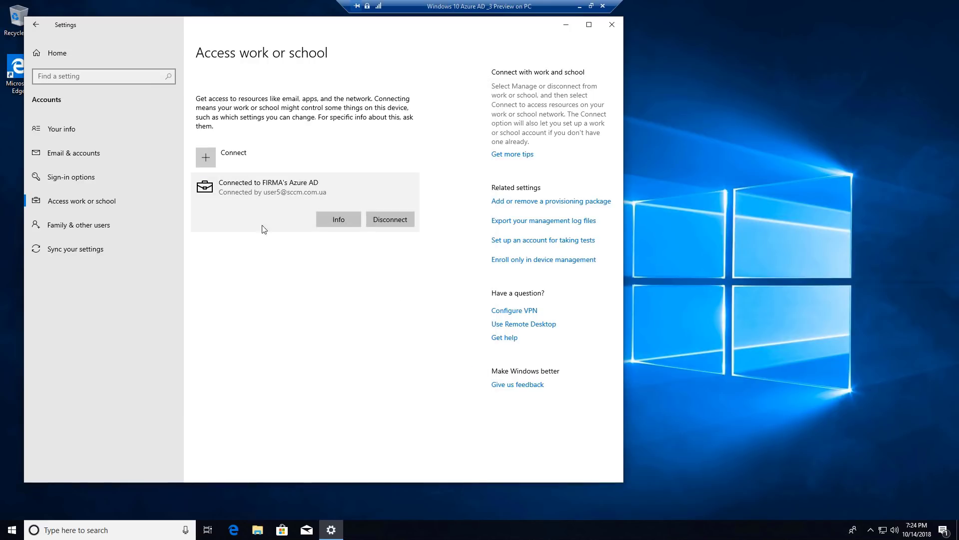
left_click(329, 220)
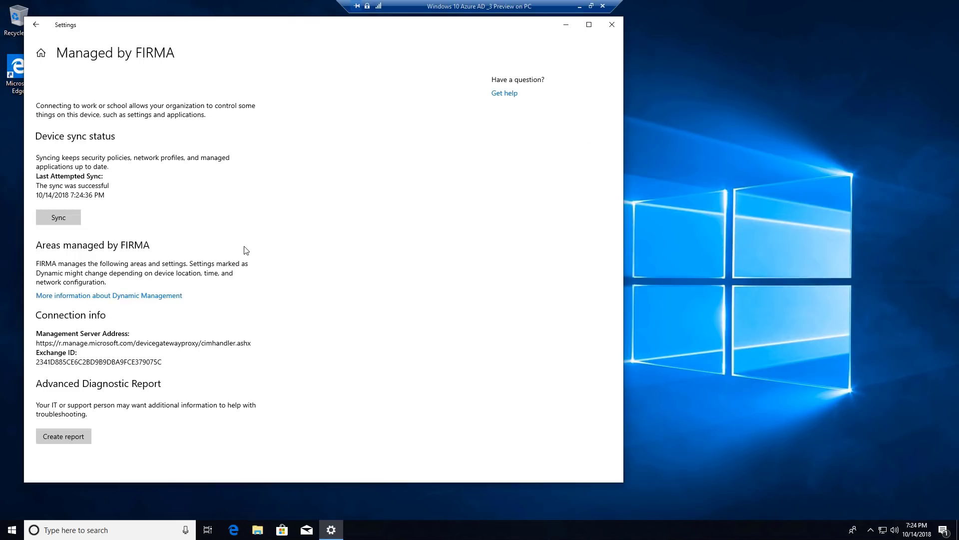
left_click(41, 53)
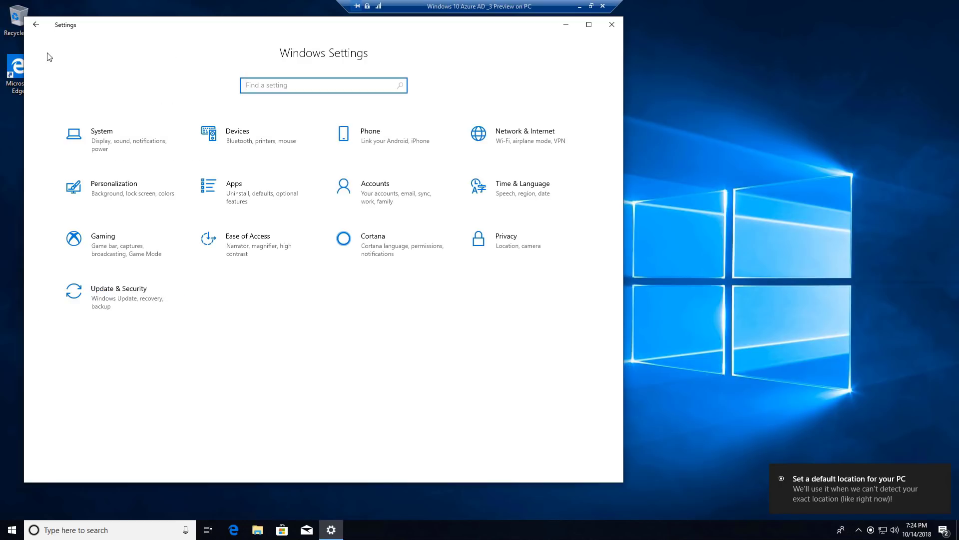
left_click(718, 495)
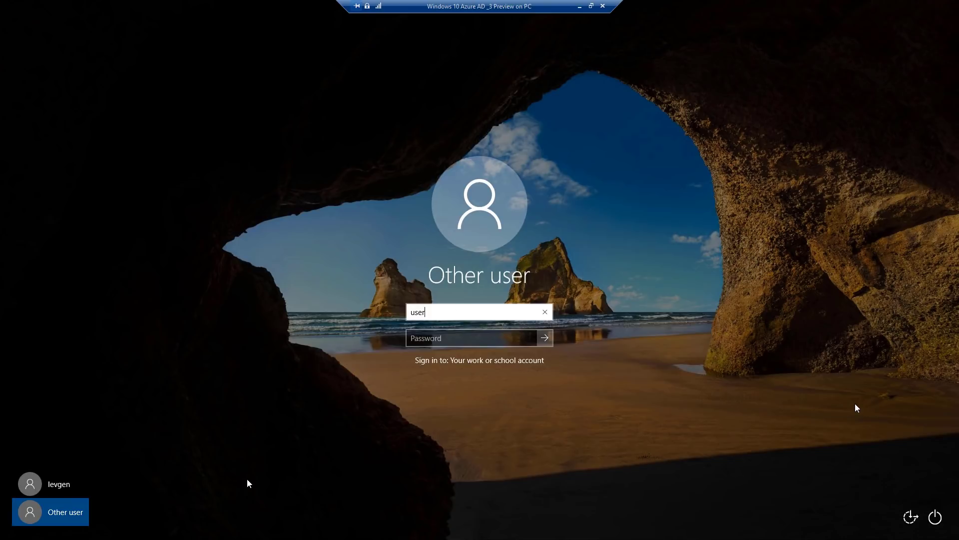
Complete the work e-mail domain, enter the account password and submit to reach the Welcome screen
type("sccm.com.ua")
key("Tab")
type("•••••")
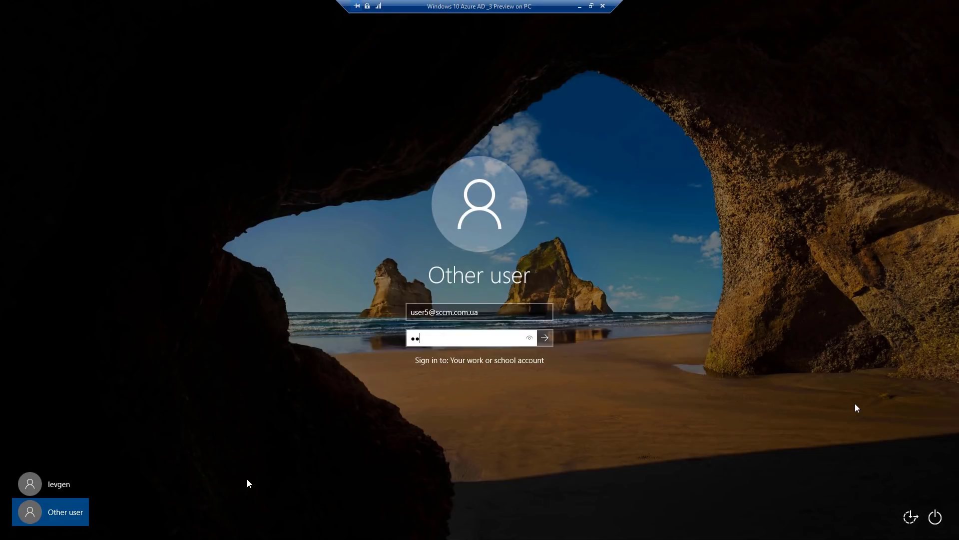
type("•••")
key("Return")
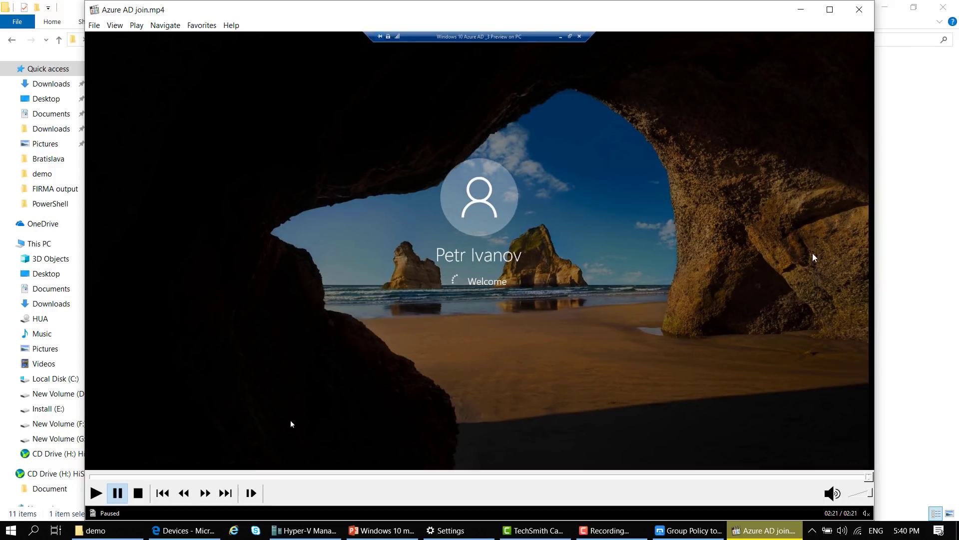
Close the video, briefly present slide 22, then switch to the Azure portal's Intune Devices overview in Edge
left_click(860, 9)
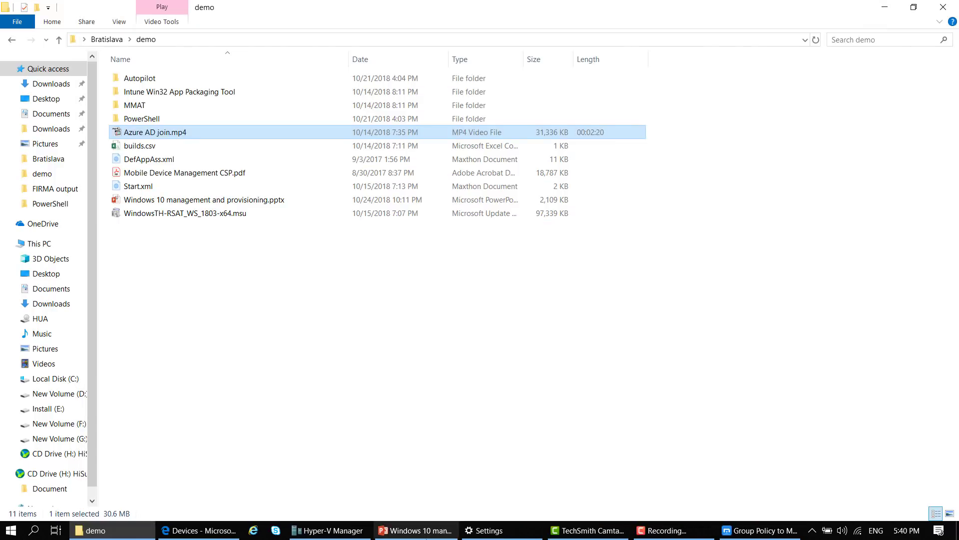
left_click(415, 530)
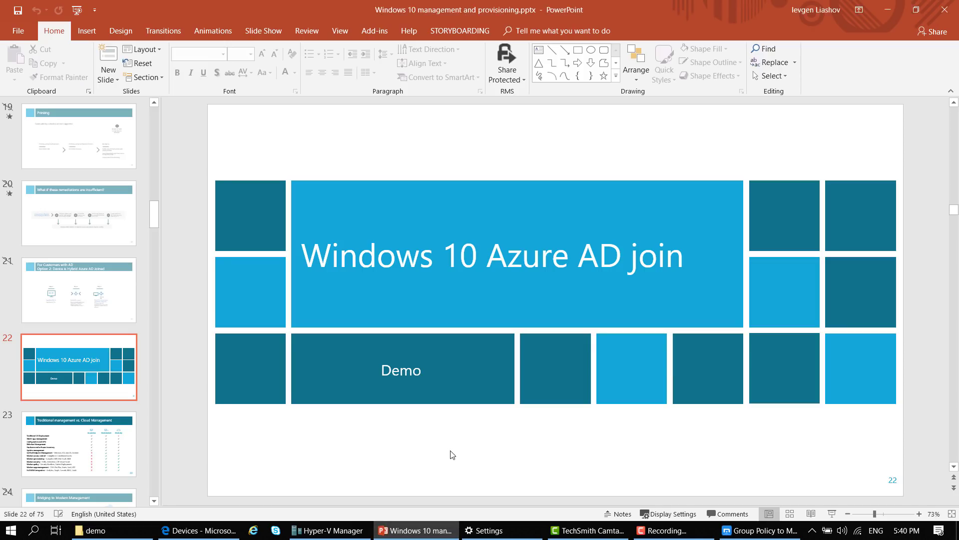
key("shift+F5")
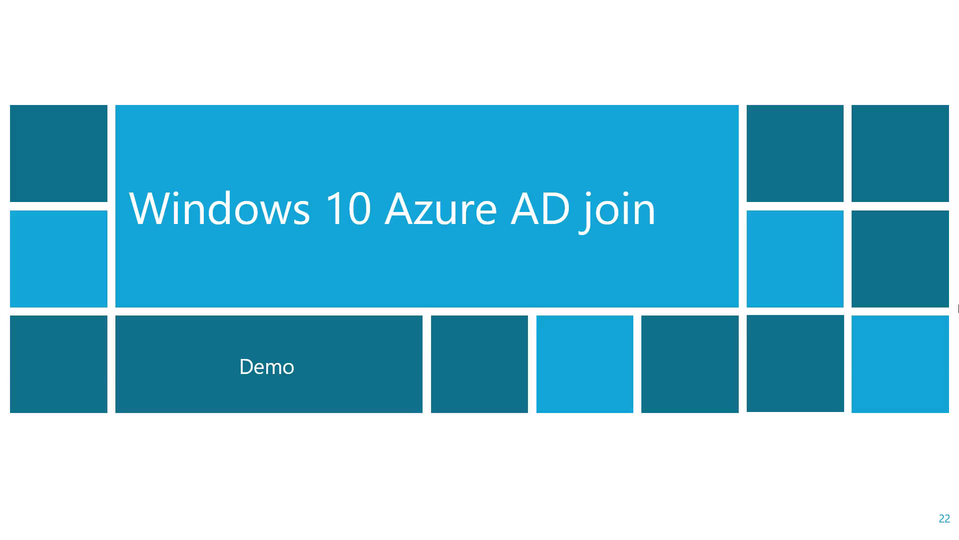
key("Escape")
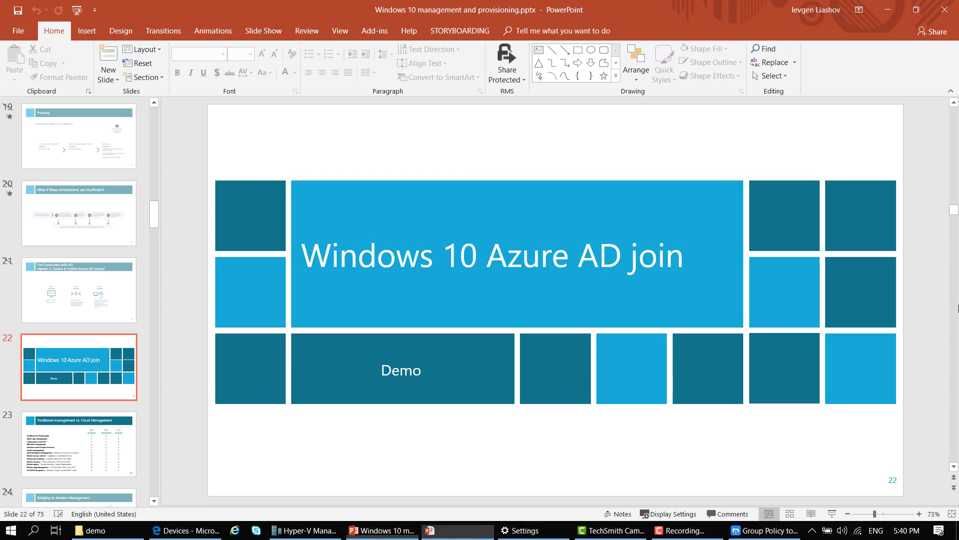
left_click(199, 530)
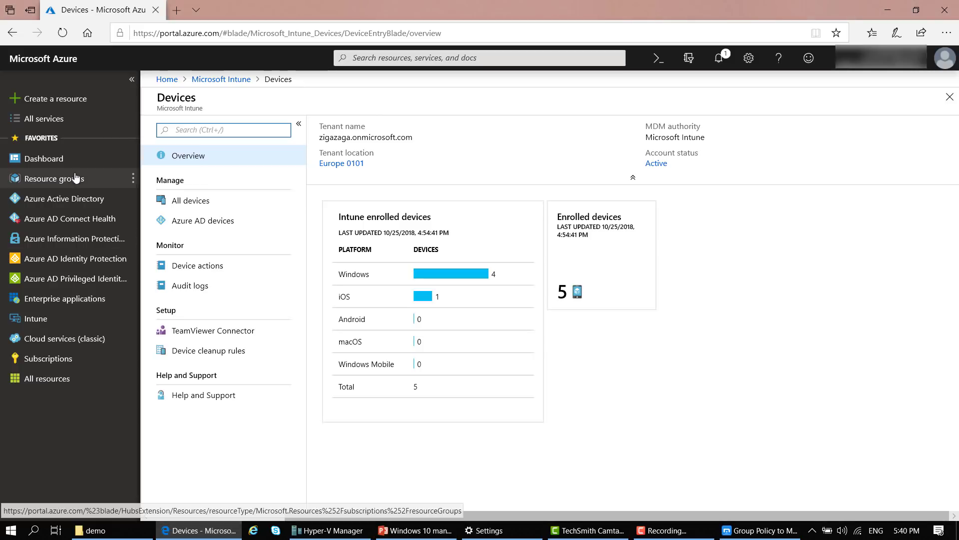
In Azure Active Directory Users, open the joined user's licenses and inspect the Enterprise Mobility + Security E5 plans
left_click(65, 201)
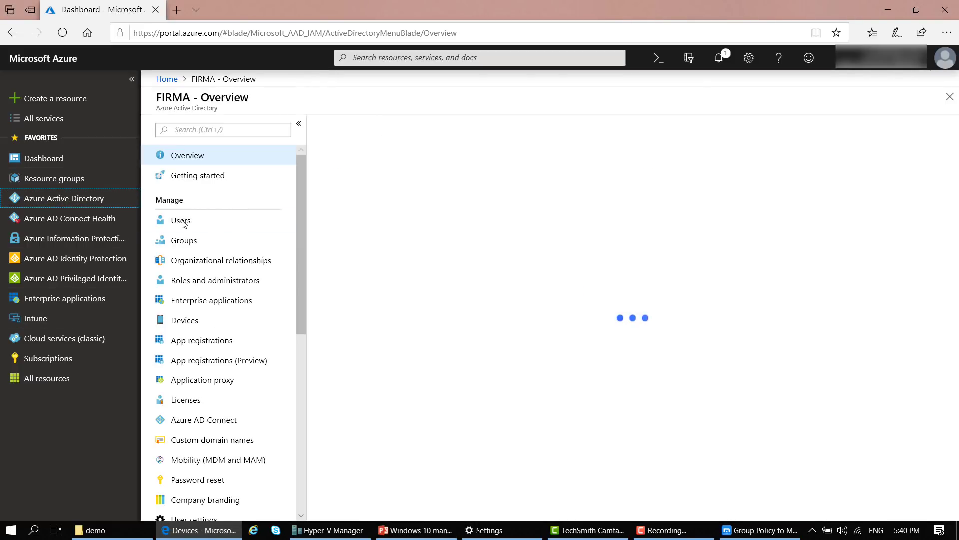
left_click(181, 221)
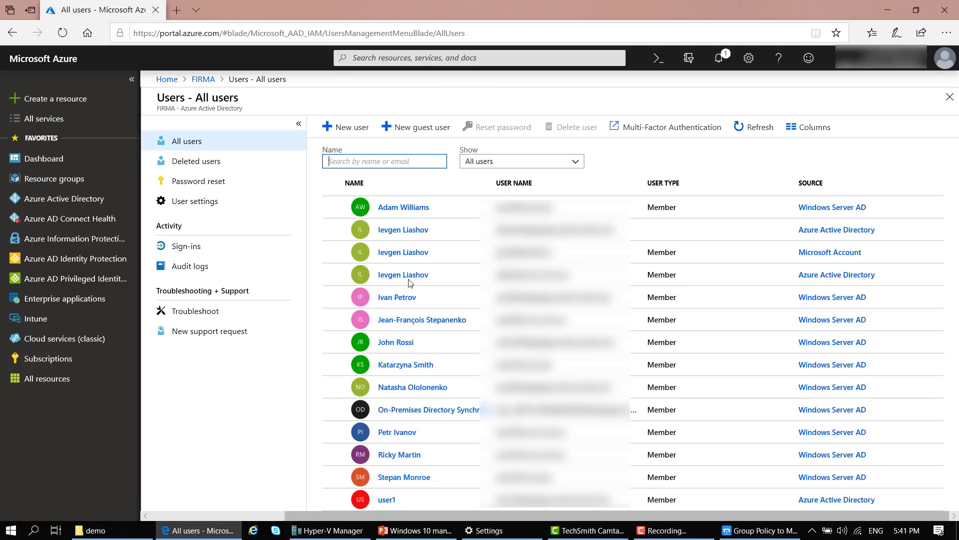
left_click(409, 433)
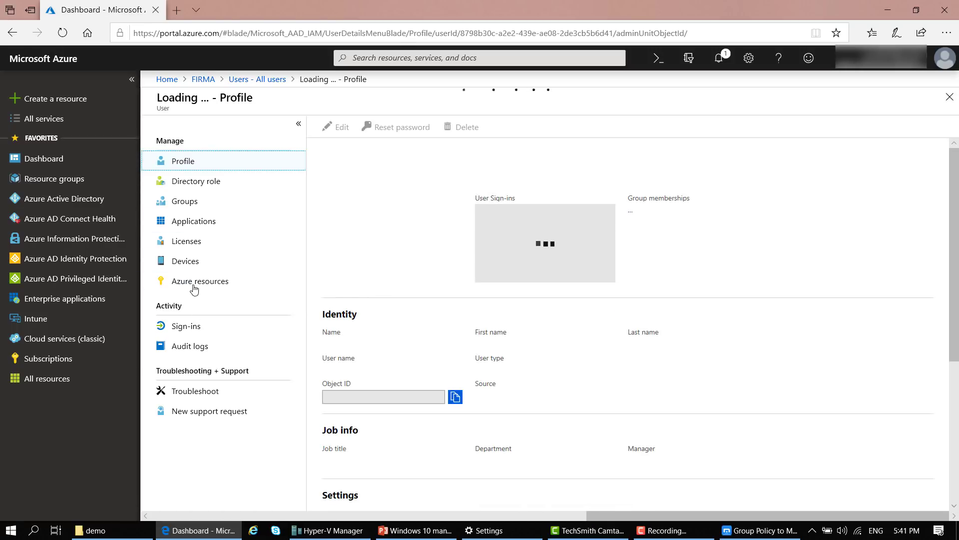
left_click(197, 245)
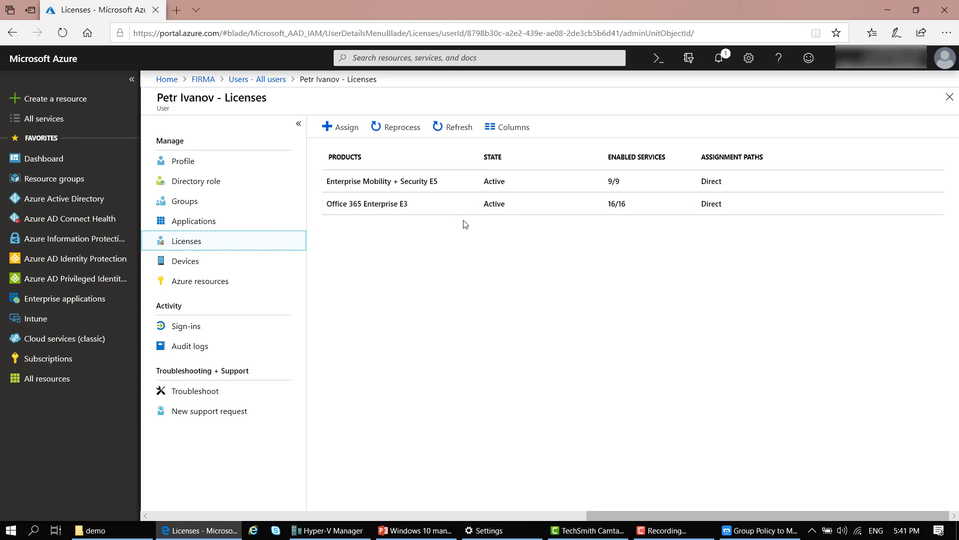
left_click(356, 182)
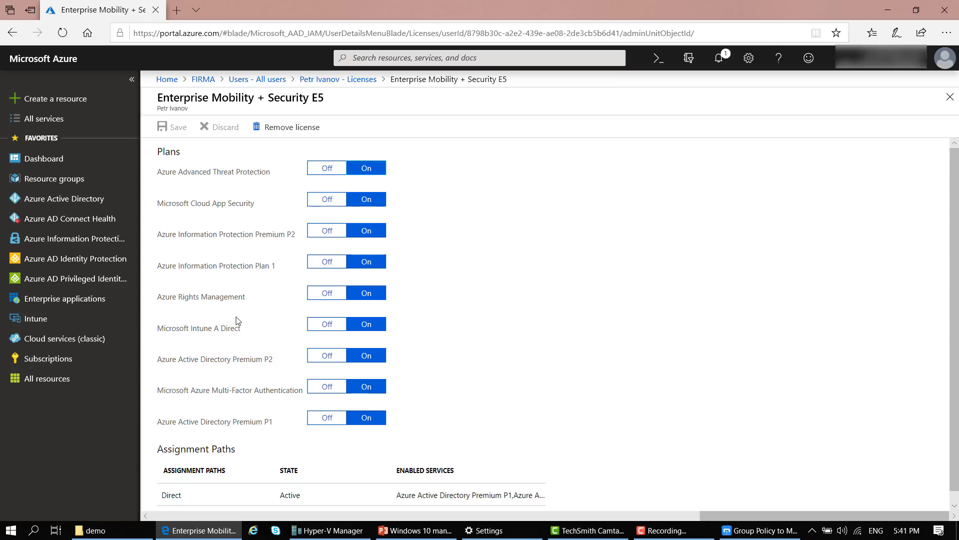
left_click(368, 83)
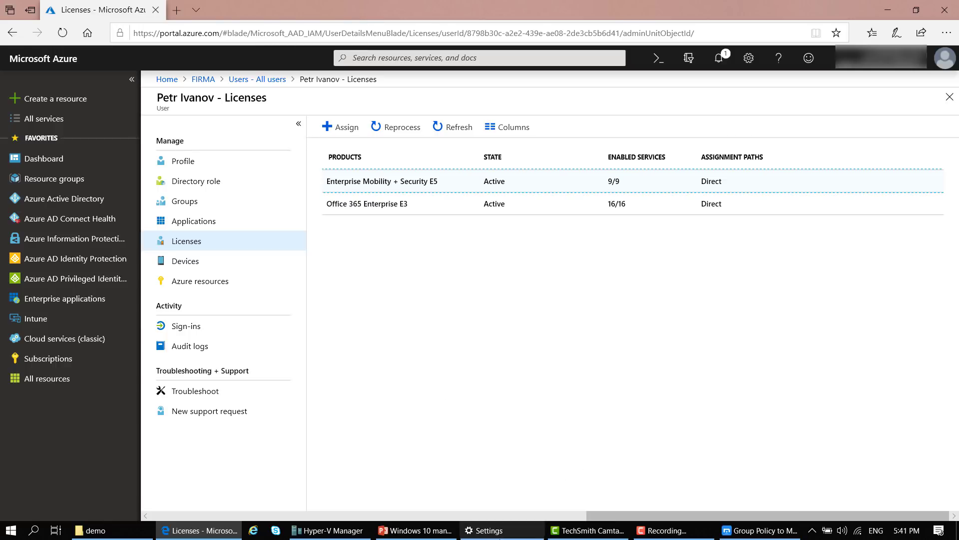
Present the PowerPoint deck full screen from slide 22 and advance one slide
left_click(415, 530)
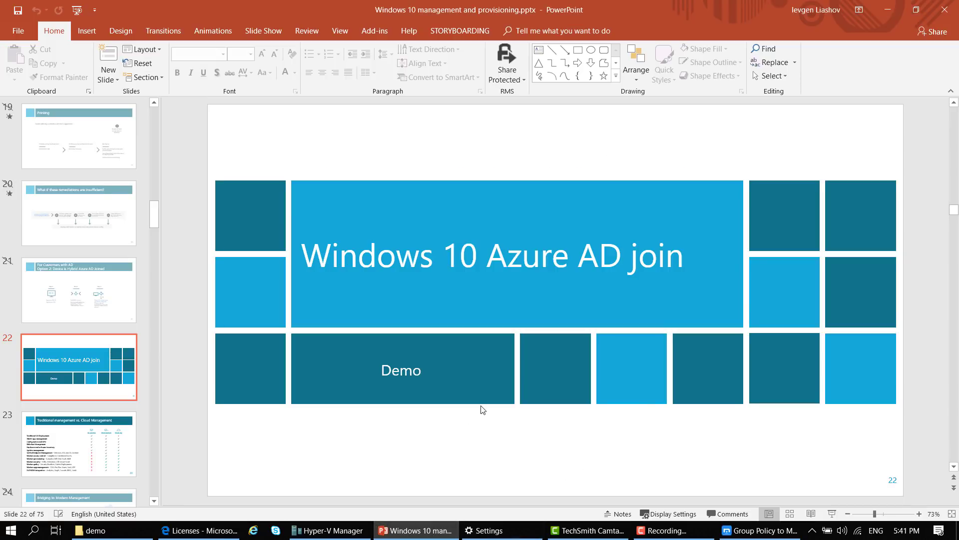
key("shift+F5")
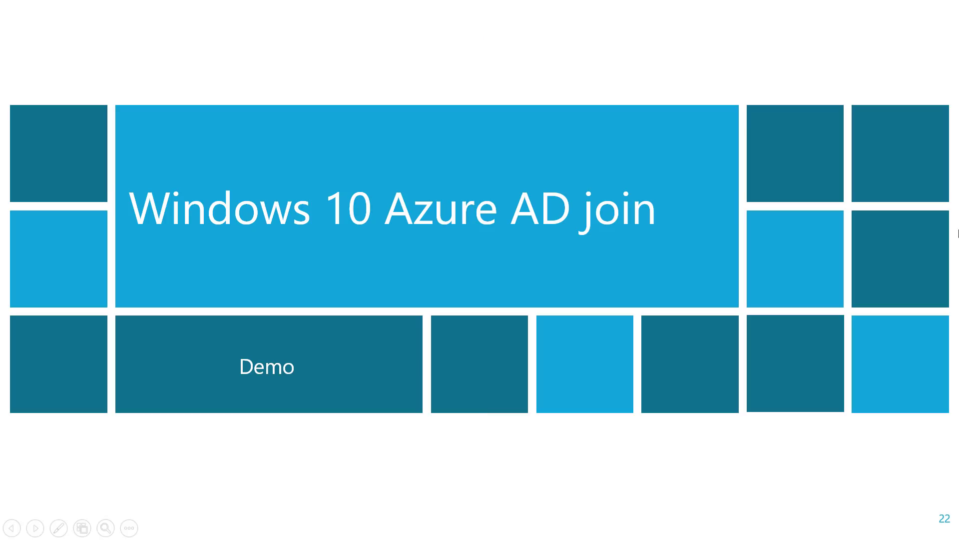
key("Right")
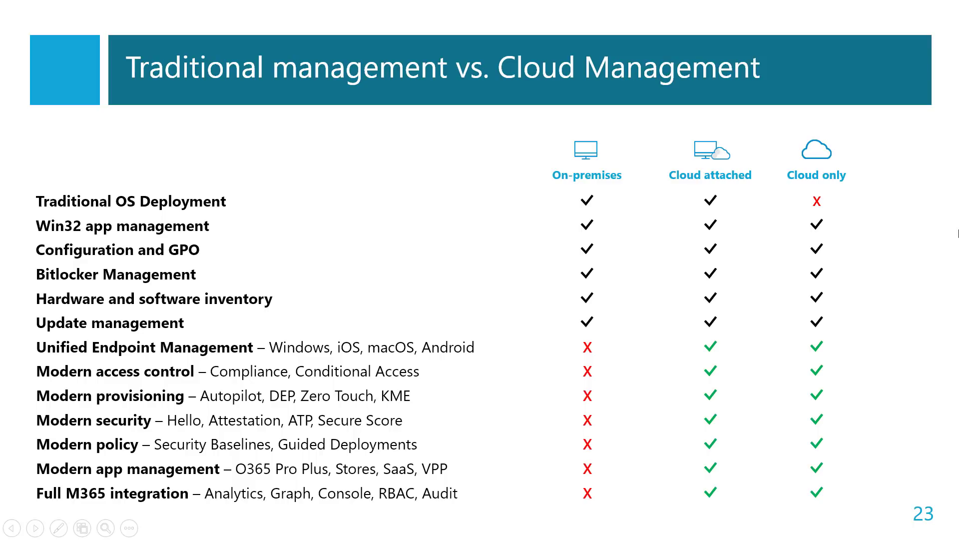
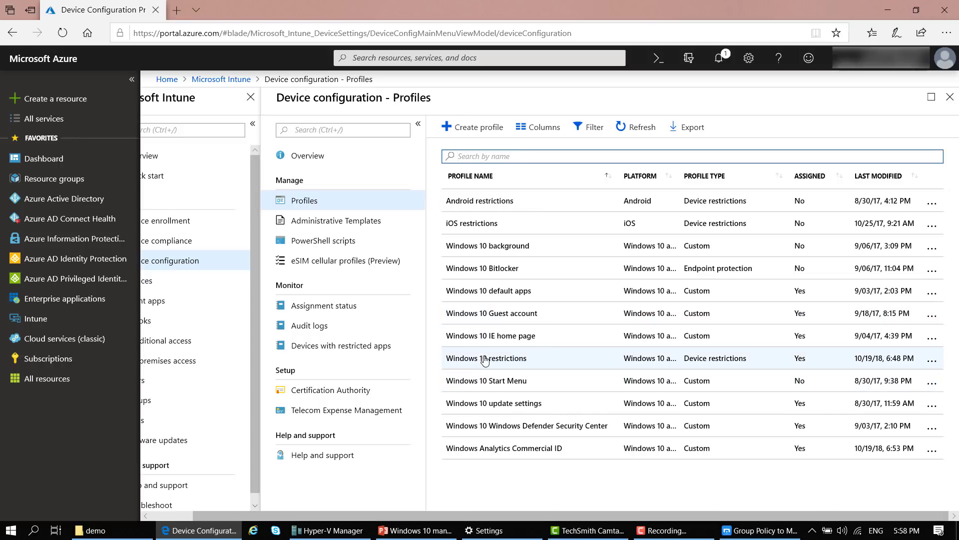
Start a new configuration profile with platform Windows 10 and later and list profile types
left_click(474, 129)
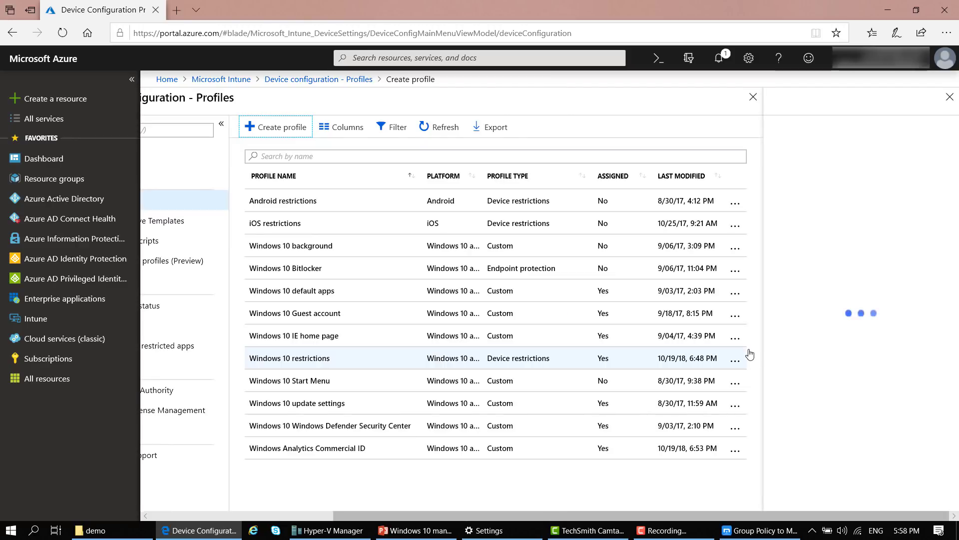
left_click(941, 224)
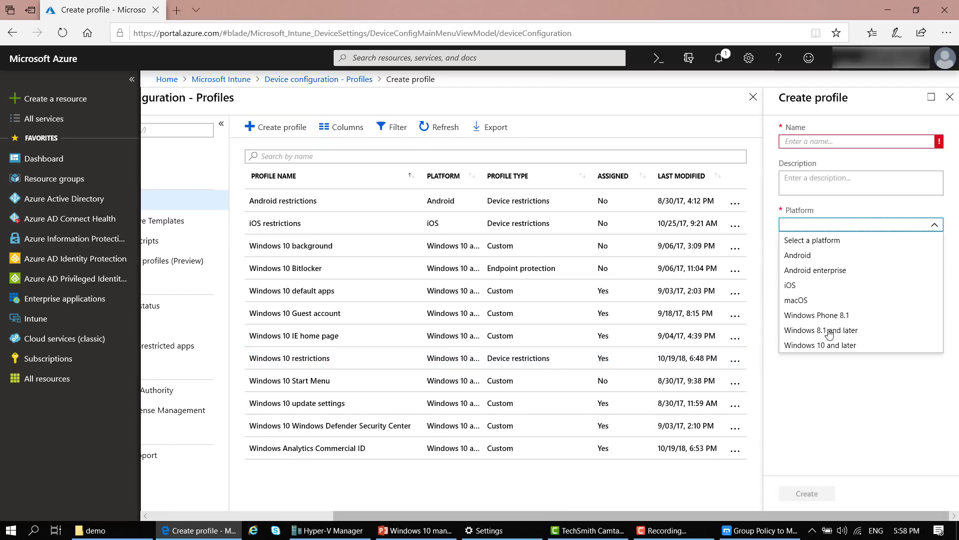
left_click(849, 348)
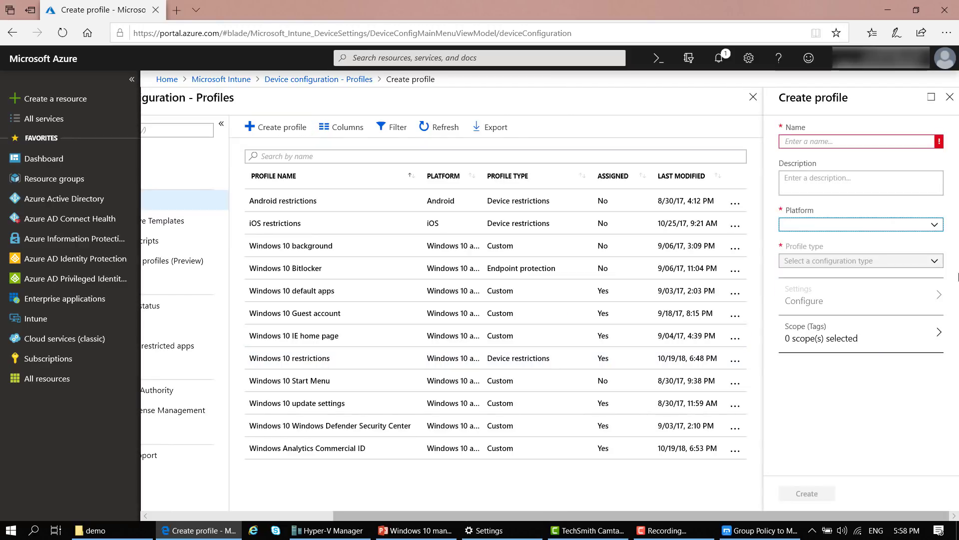
left_click(937, 261)
Browse the profile types, then select the existing Windows 10 restrictions profile
left_click_drag(942, 300, 941, 317)
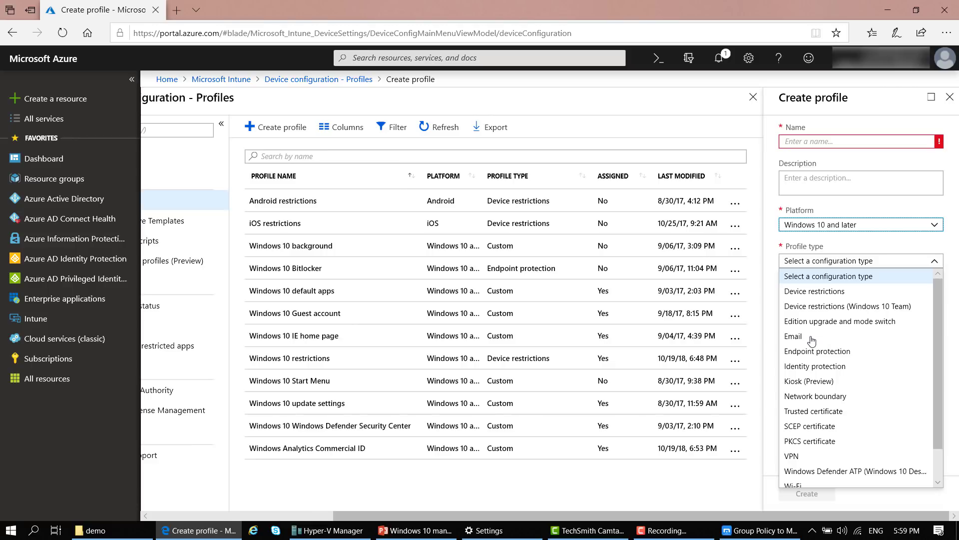
scroll(811, 340, "down", 1)
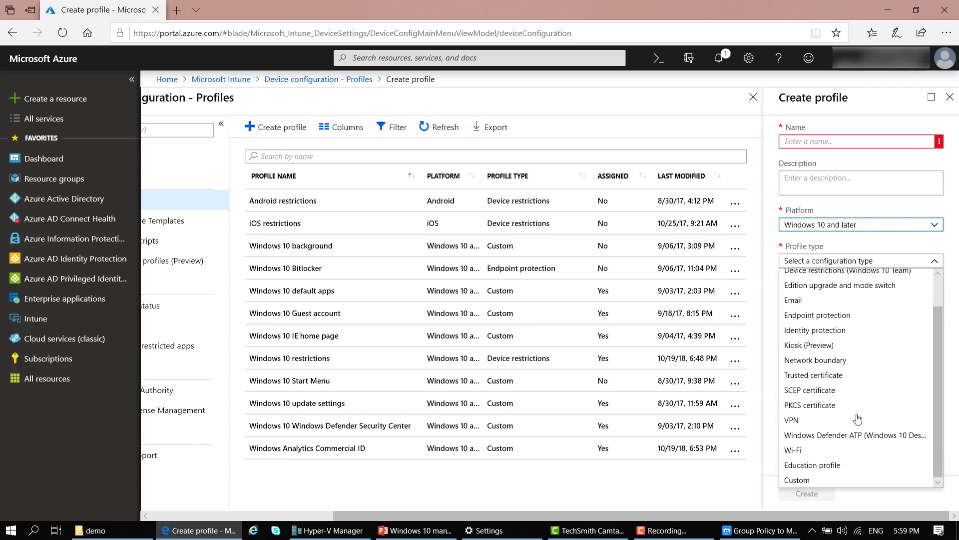
scroll(854, 436, "up", 1)
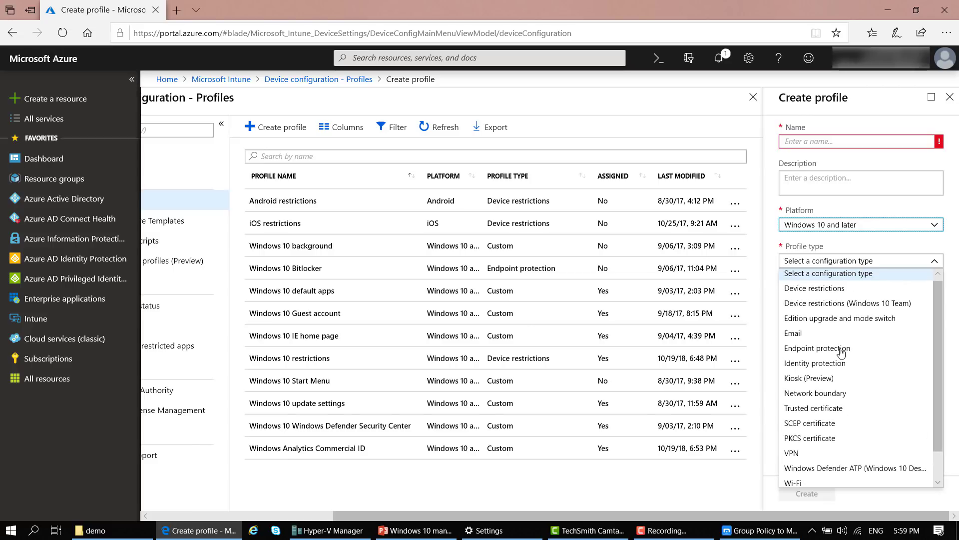
scroll(851, 354, "down", 1)
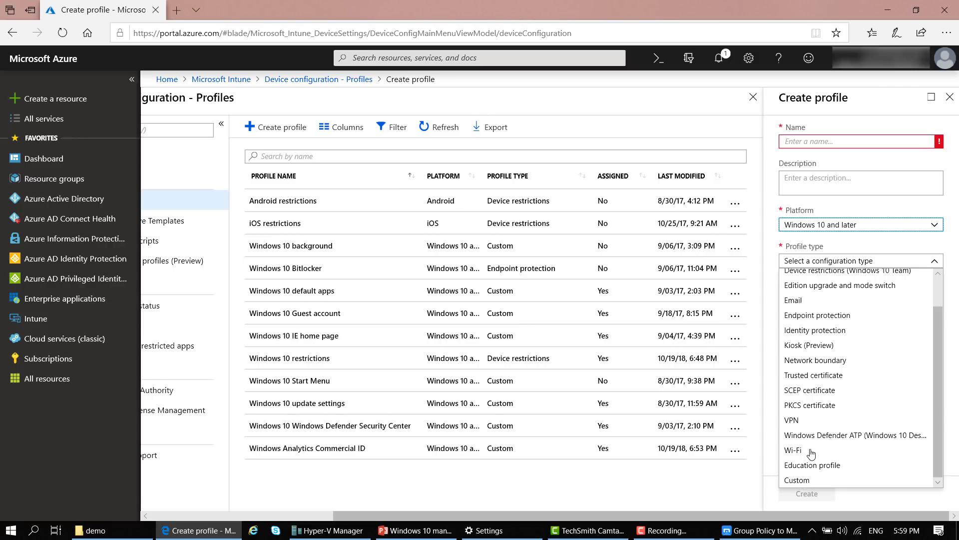
left_click(308, 362)
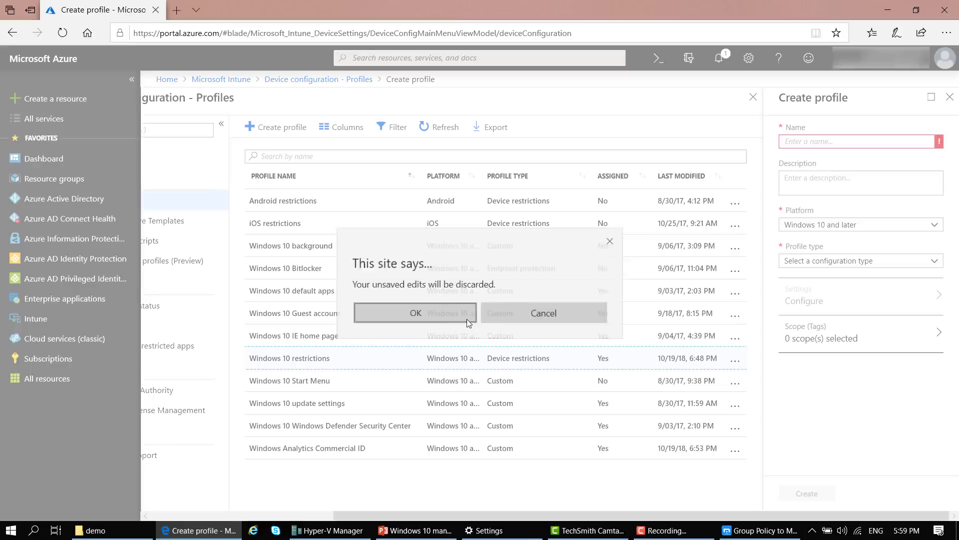
Discard the new profile and open Windows 10 restrictions' App Store and Control Panel settings
left_click(466, 319)
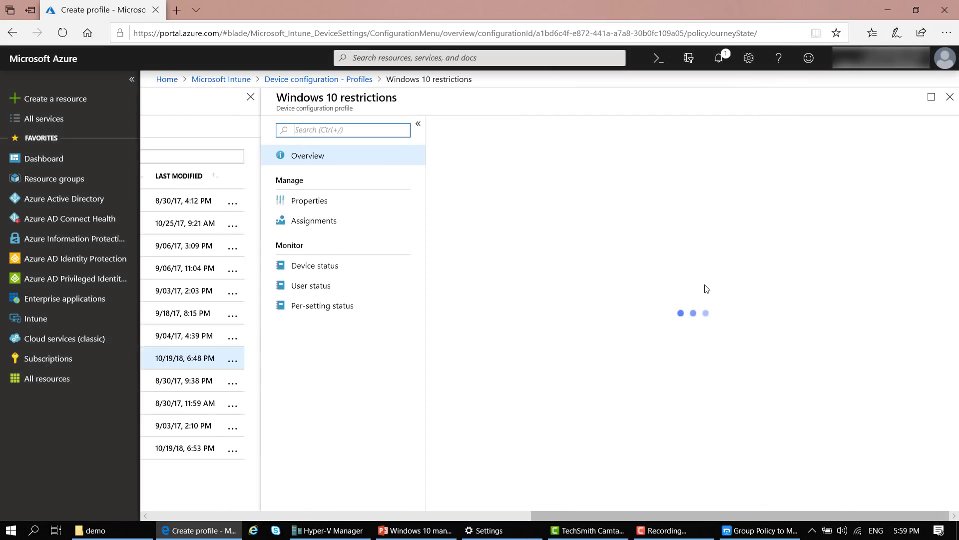
left_click(329, 200)
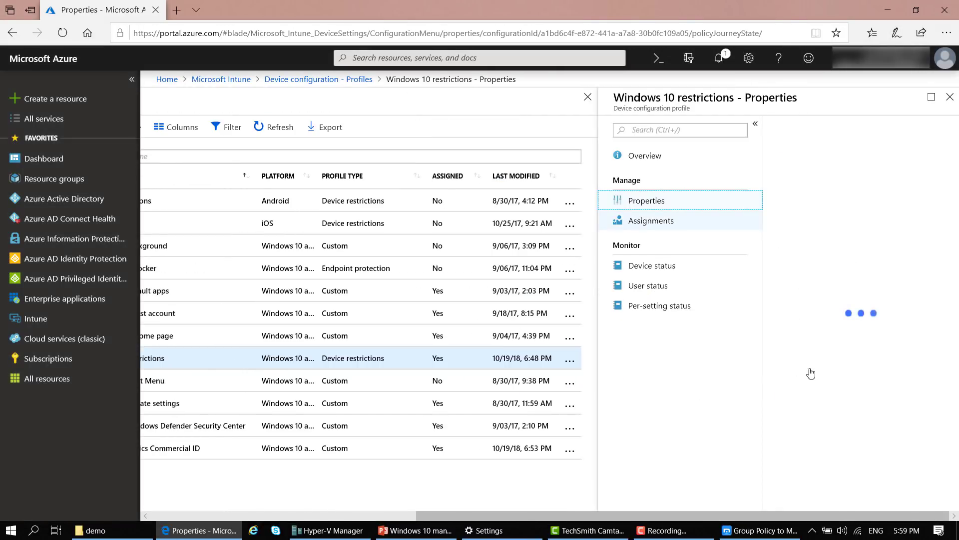
left_click(849, 320)
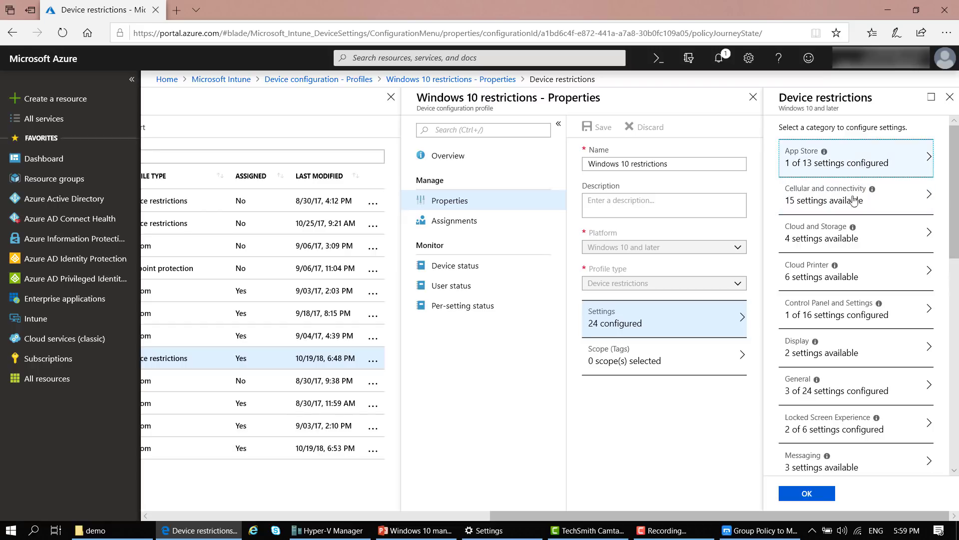
left_click(863, 353)
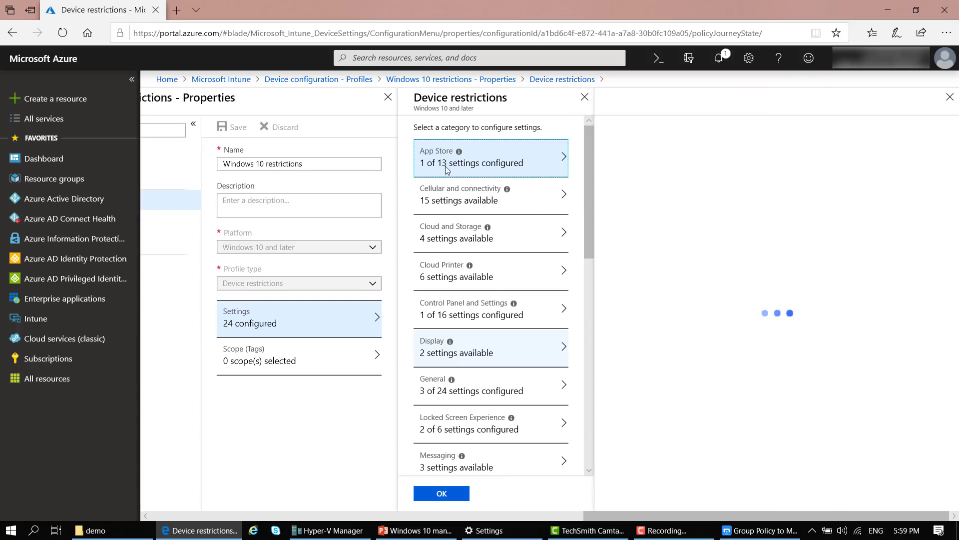
left_click(422, 169)
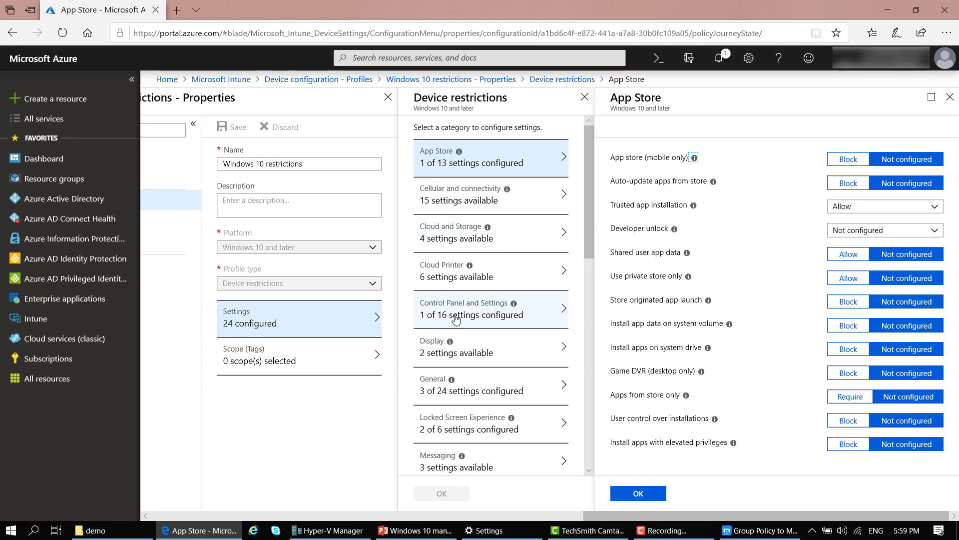
left_click(424, 322)
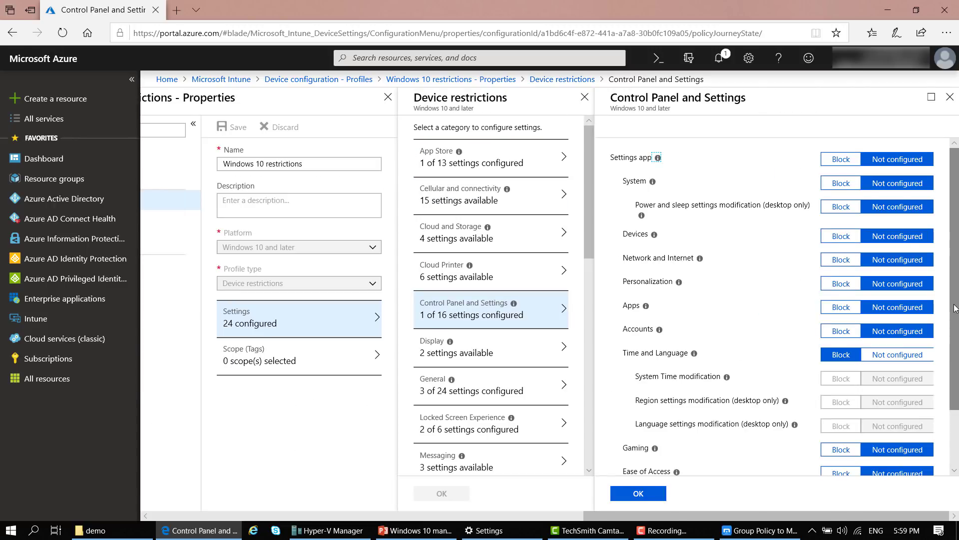
Review the Control Panel and Settings restrictions, where only Time and Language is blocked
scroll(894, 345, "down", 1)
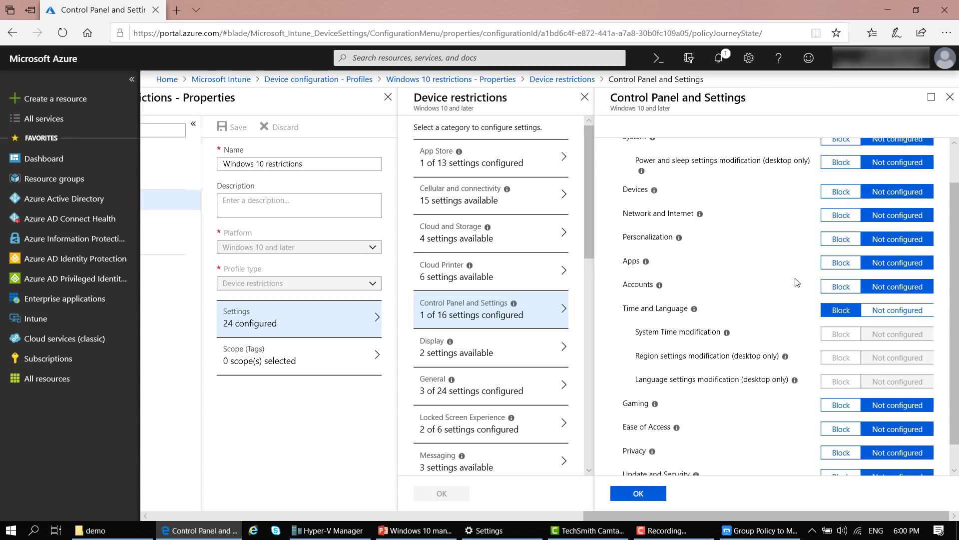
scroll(954, 279, "up", 1)
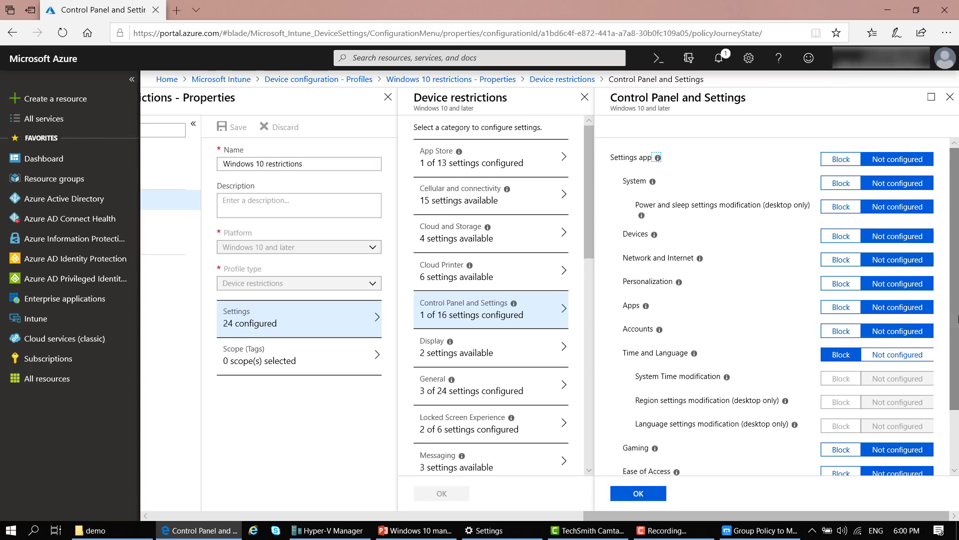
scroll(785, 200, "down", 2)
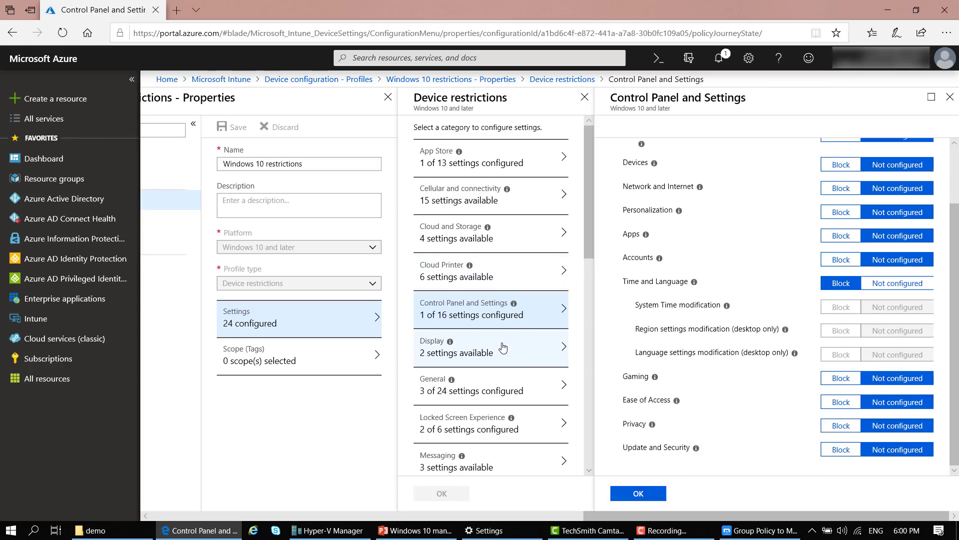
scroll(497, 294, "down", 3)
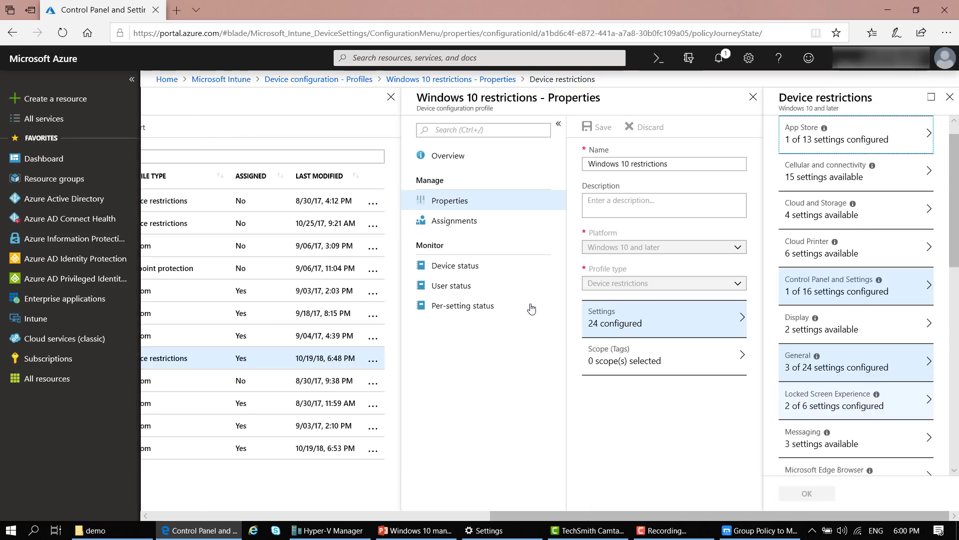
Review the General restriction settings, then return to the profile's Properties and open Assignments
left_click(849, 292)
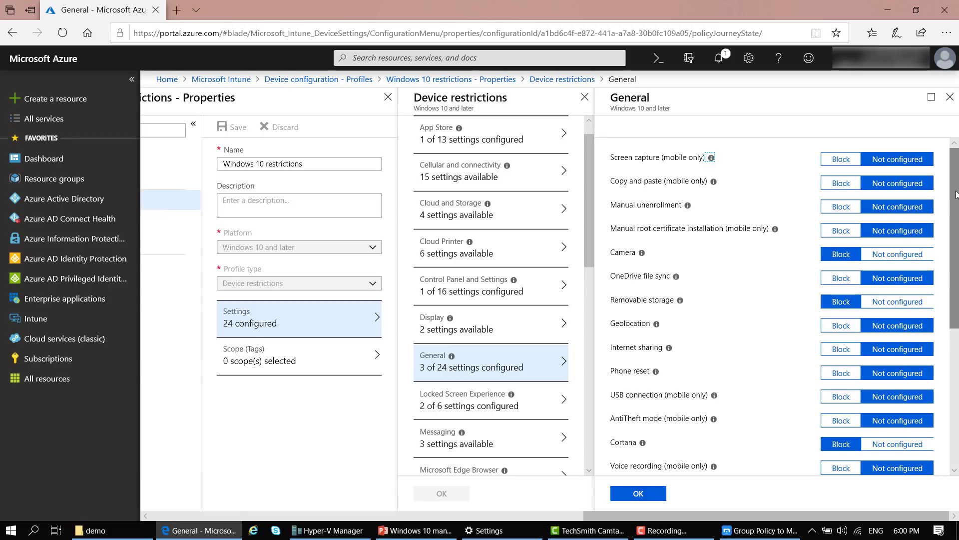
left_click_drag(956, 194, 957, 335)
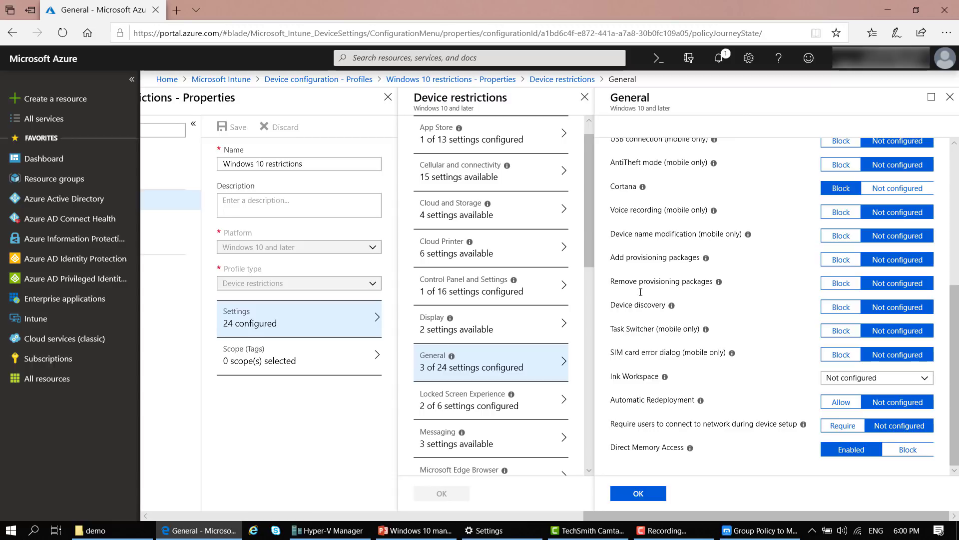
left_click_drag(790, 514, 610, 509)
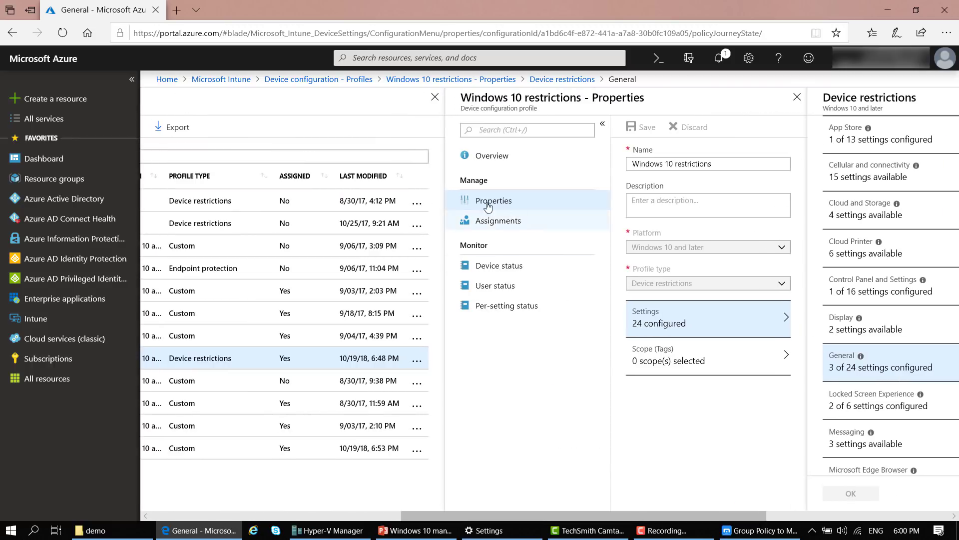
left_click_drag(682, 514, 570, 508)
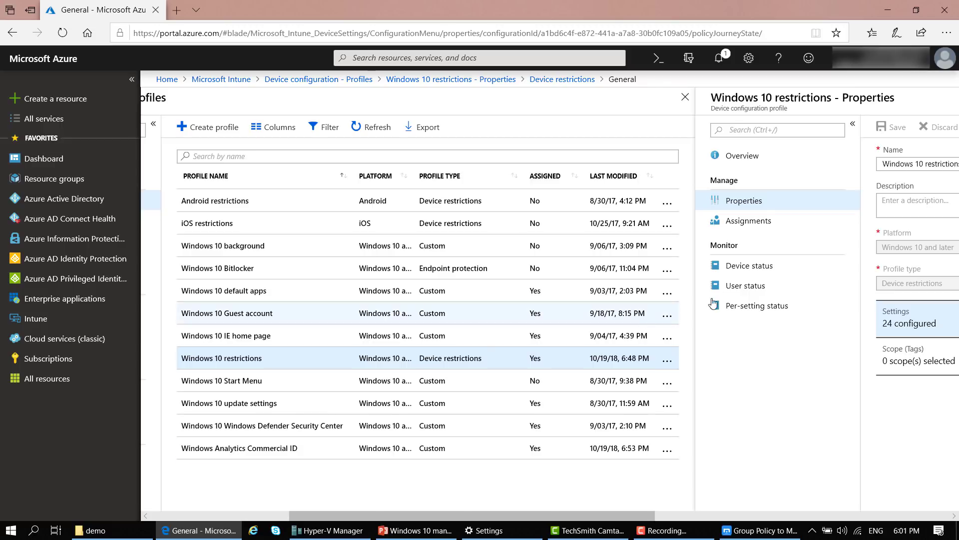
left_click_drag(597, 524, 778, 524)
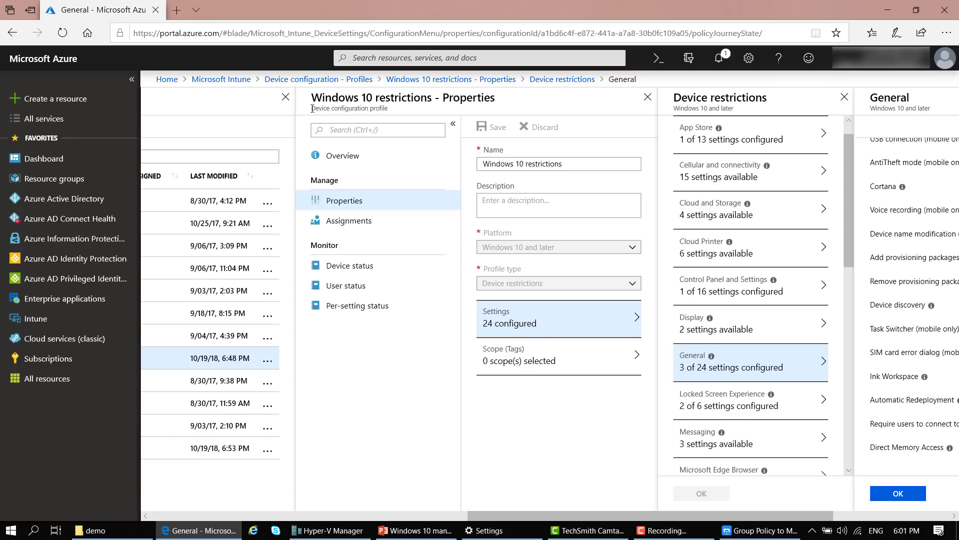
left_click_drag(312, 108, 399, 110)
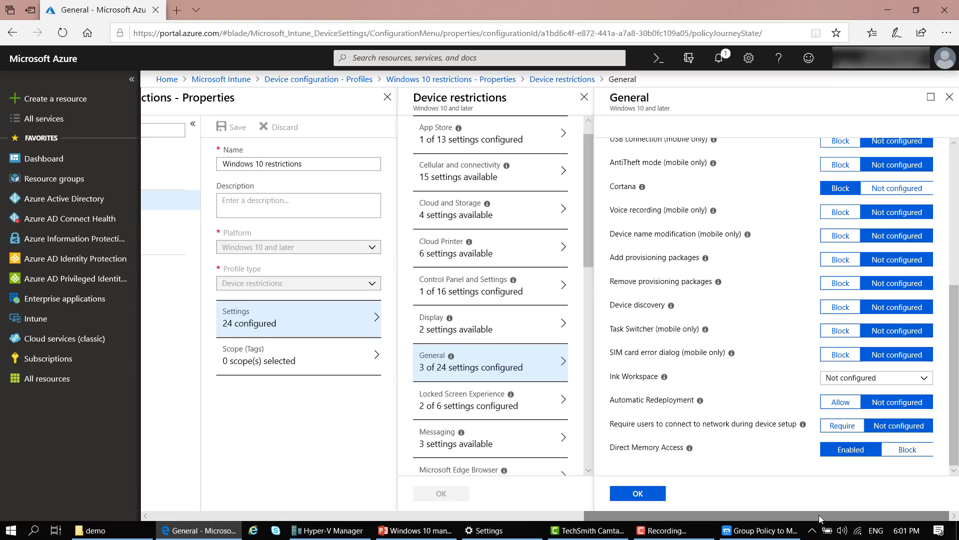
left_click_drag(819, 515, 760, 515)
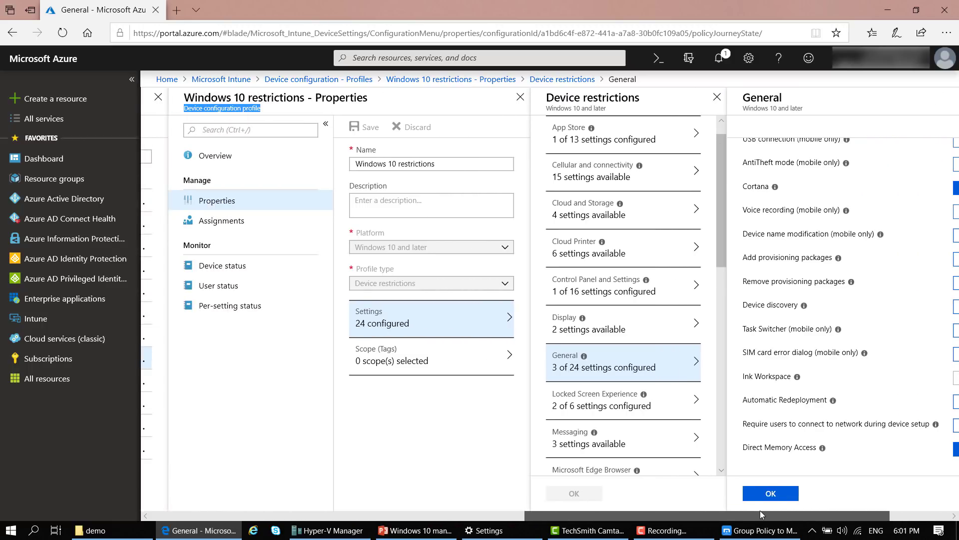
left_click(227, 225)
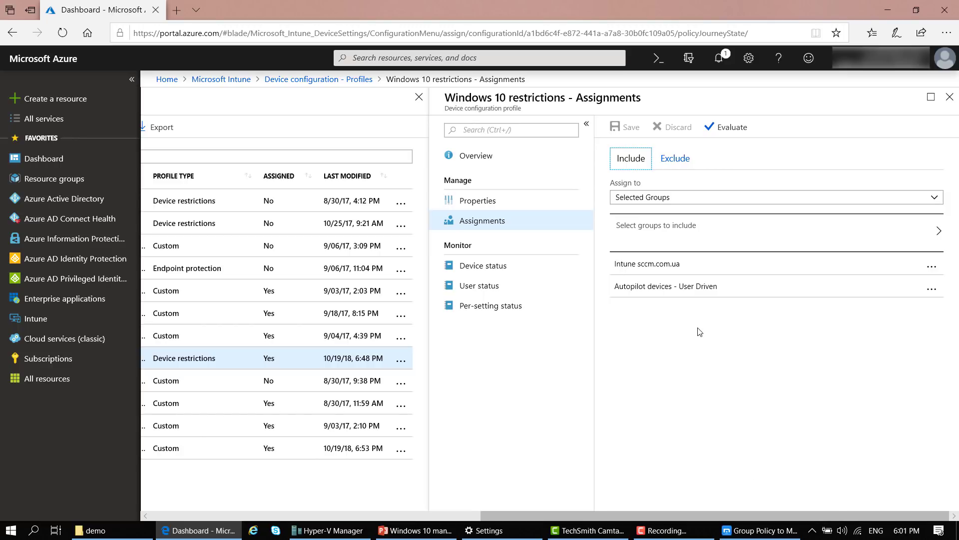
Open Select groups to include and scroll through the available groups
left_click(751, 225)
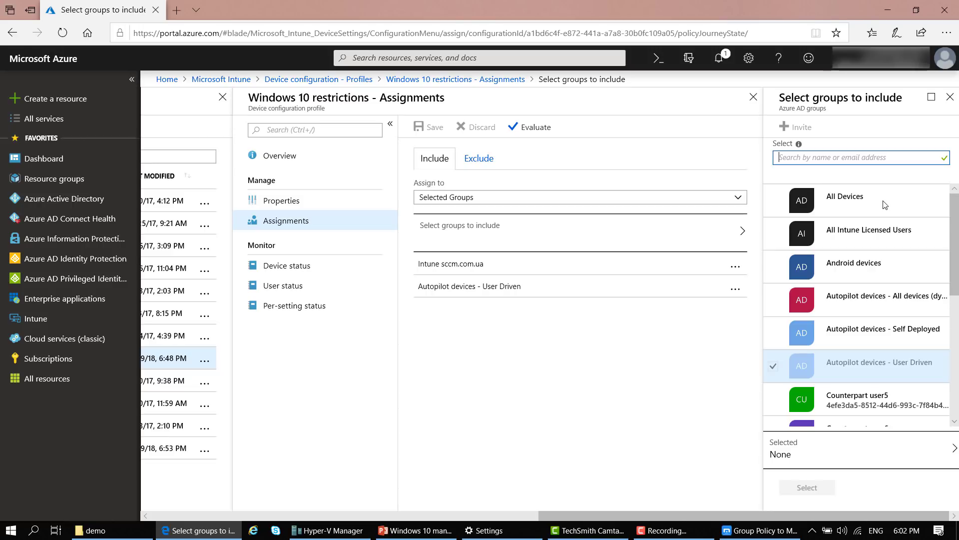
left_click_drag(955, 256, 957, 388)
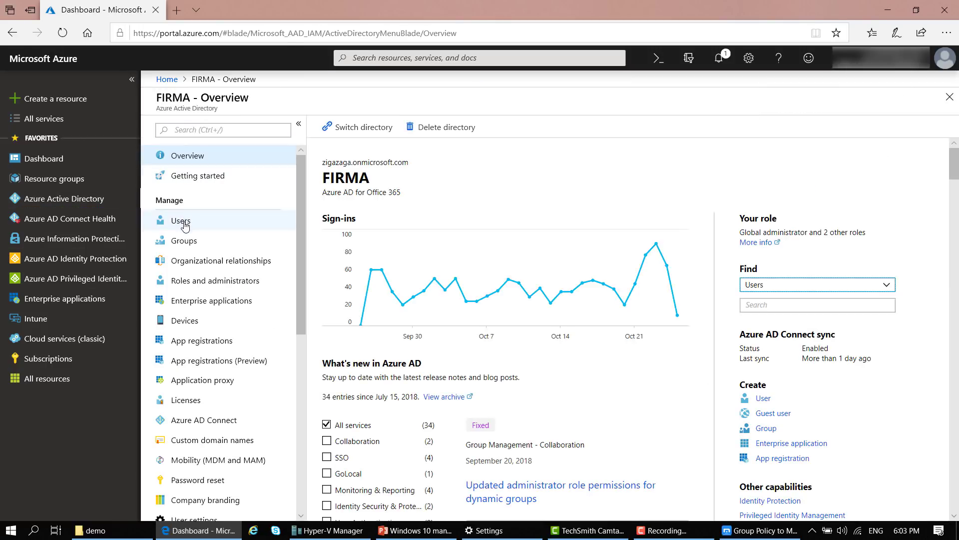
View the FIRMA directory's users, then go back and list all its groups
left_click(185, 229)
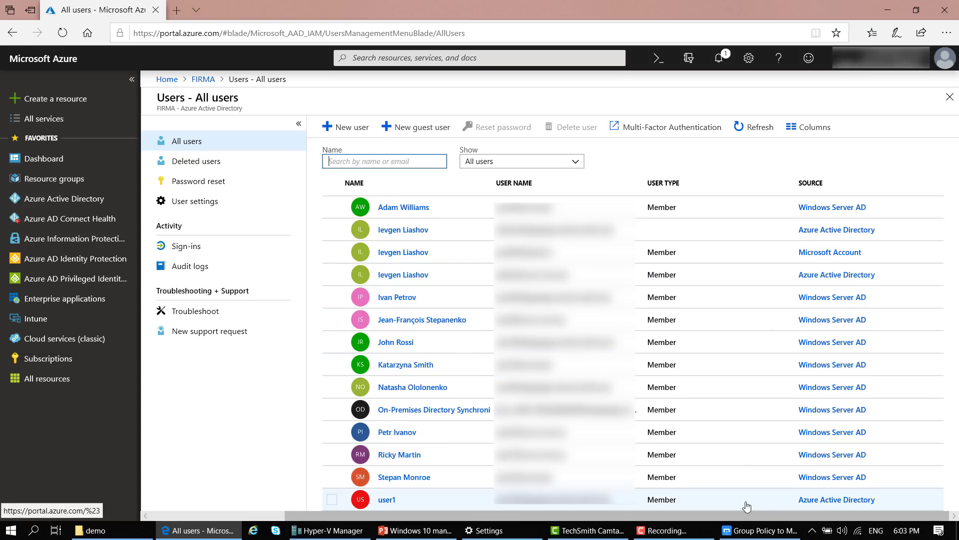
left_click(204, 79)
left_click(252, 241)
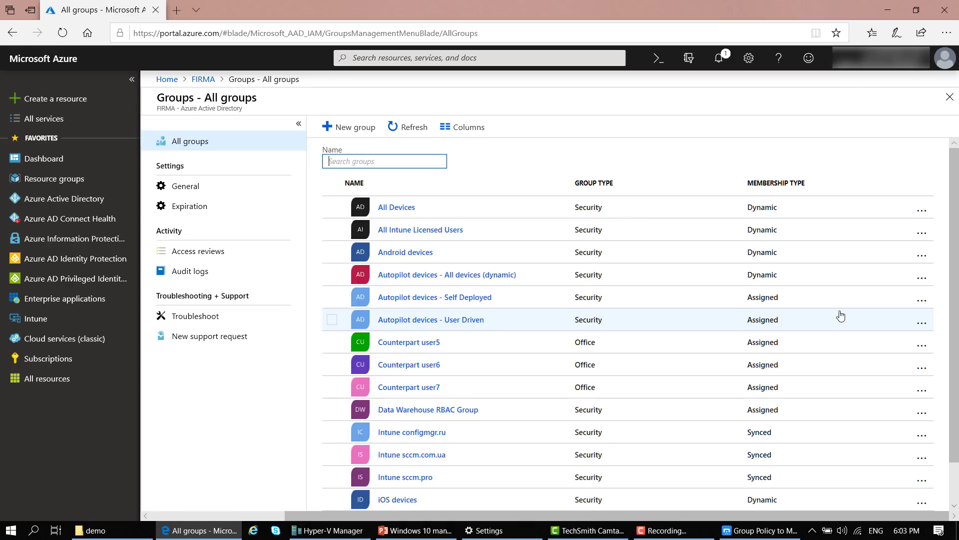
Open the Windows 10 devices group from the All groups list
scroll(439, 400, "down", 1)
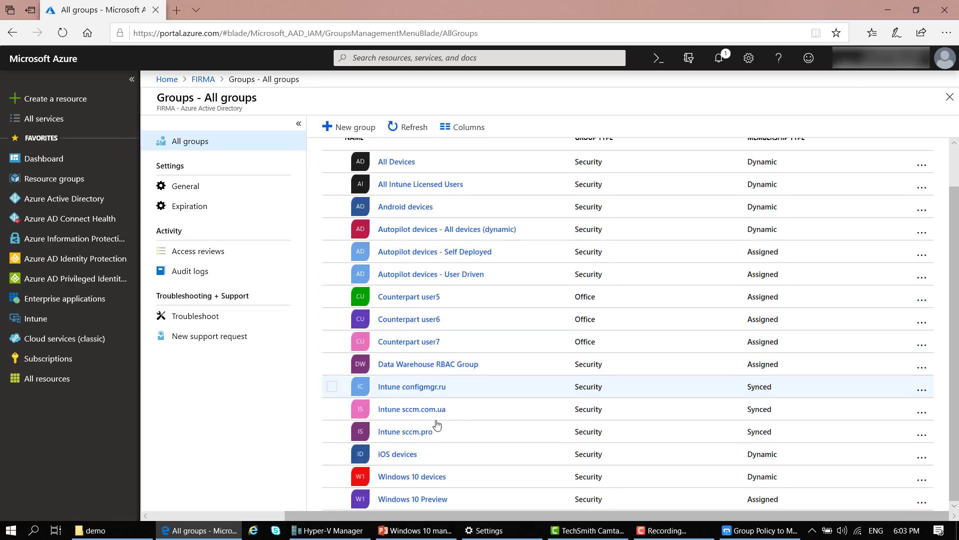
left_click(411, 478)
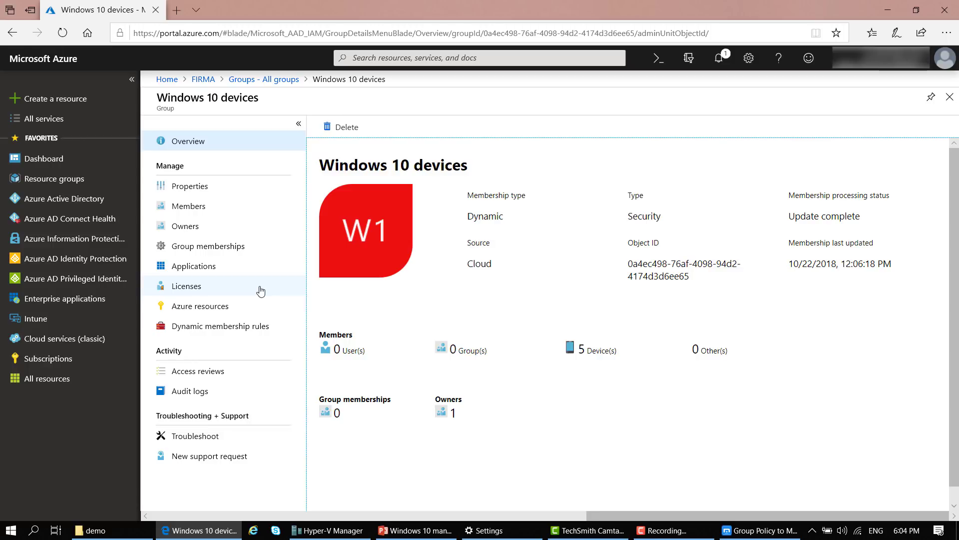
Go to Intune Device configuration profiles and view Windows 10 restrictions' assignments
left_click(47, 325)
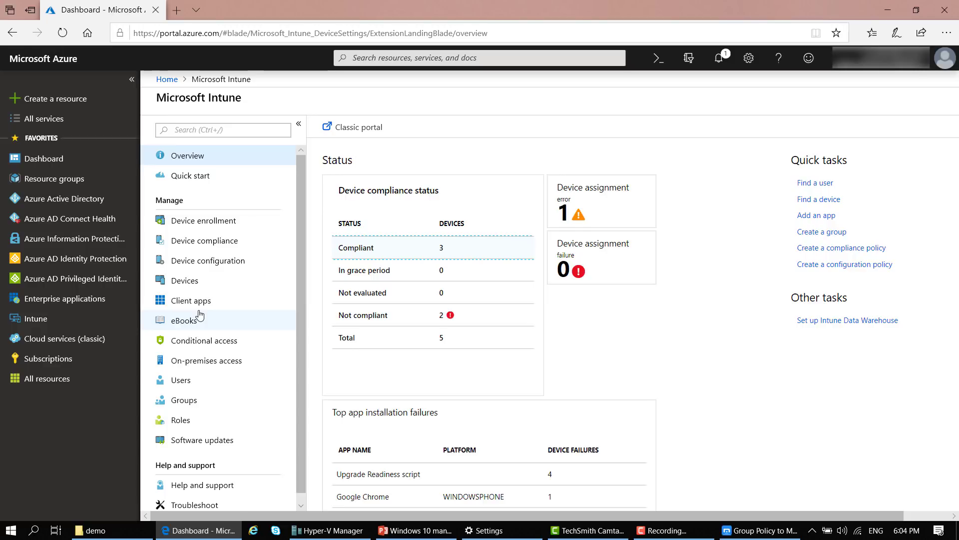
left_click(218, 266)
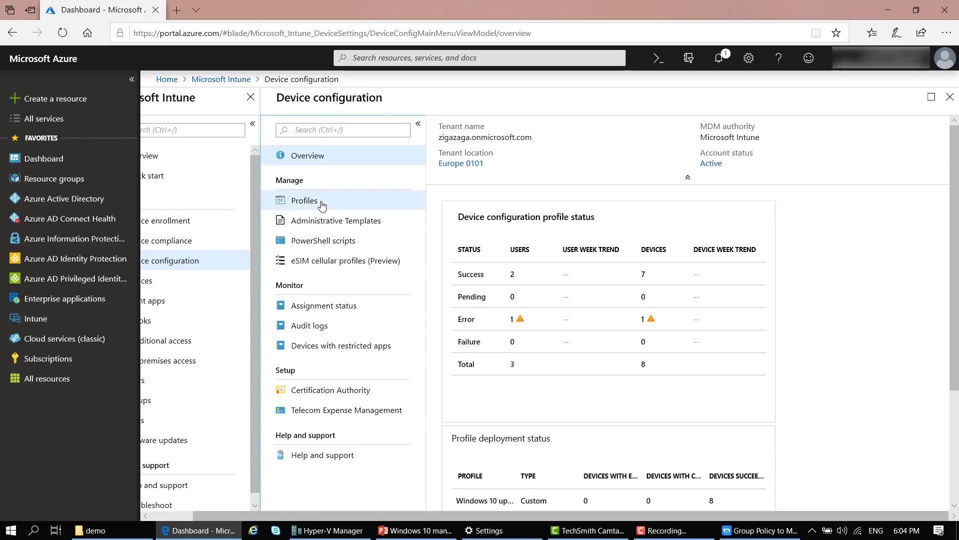
left_click(322, 205)
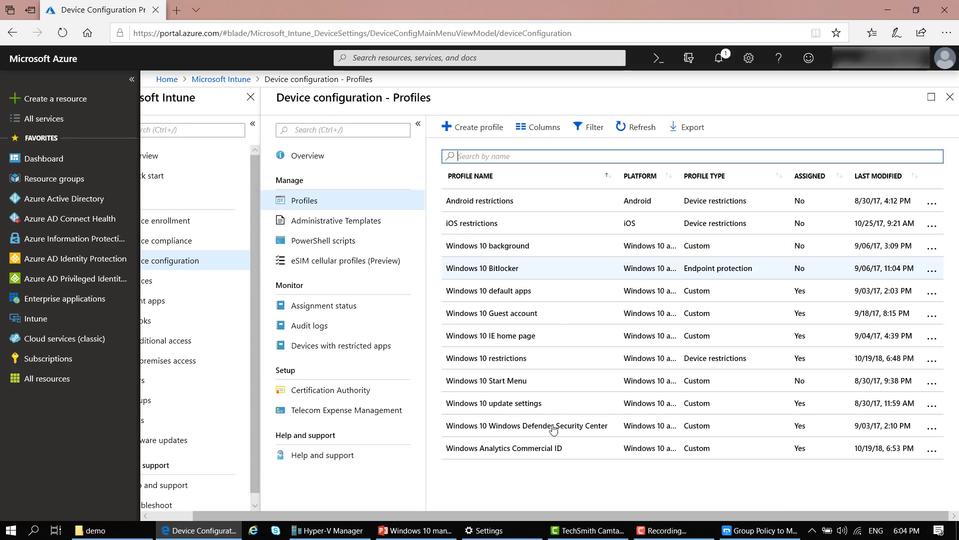
left_click(514, 359)
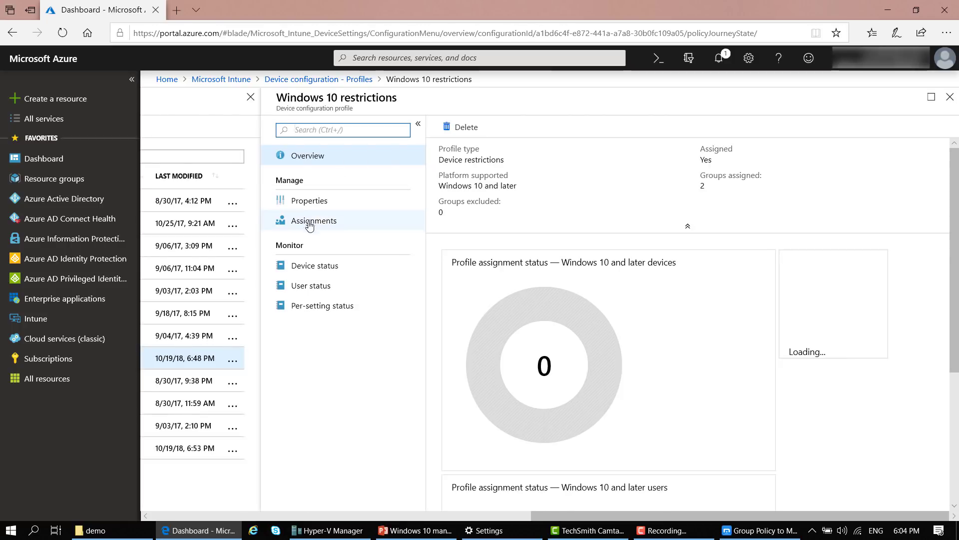
left_click(310, 223)
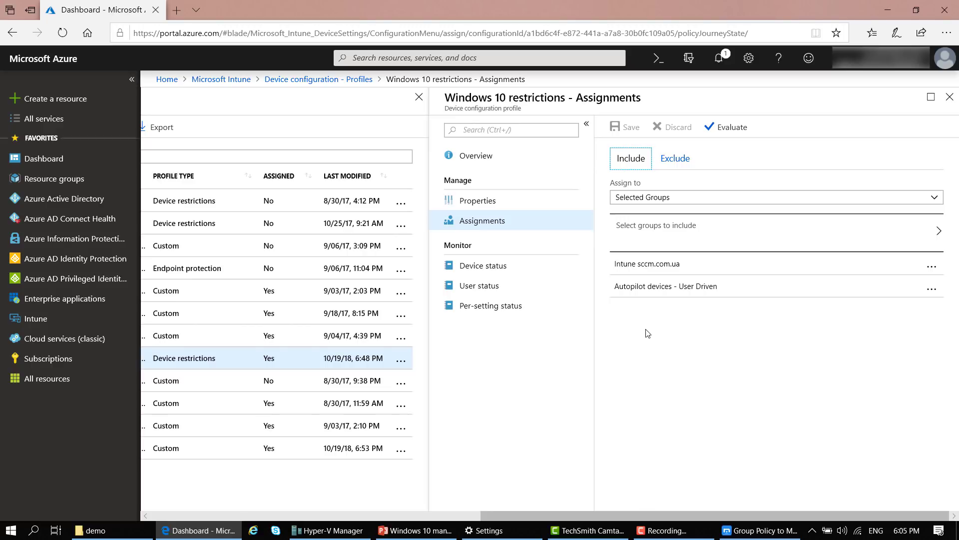
Show Device configuration Assignment status, with Windows 10 restrictions succeeded on 4 devices
left_click_drag(687, 515, 507, 505)
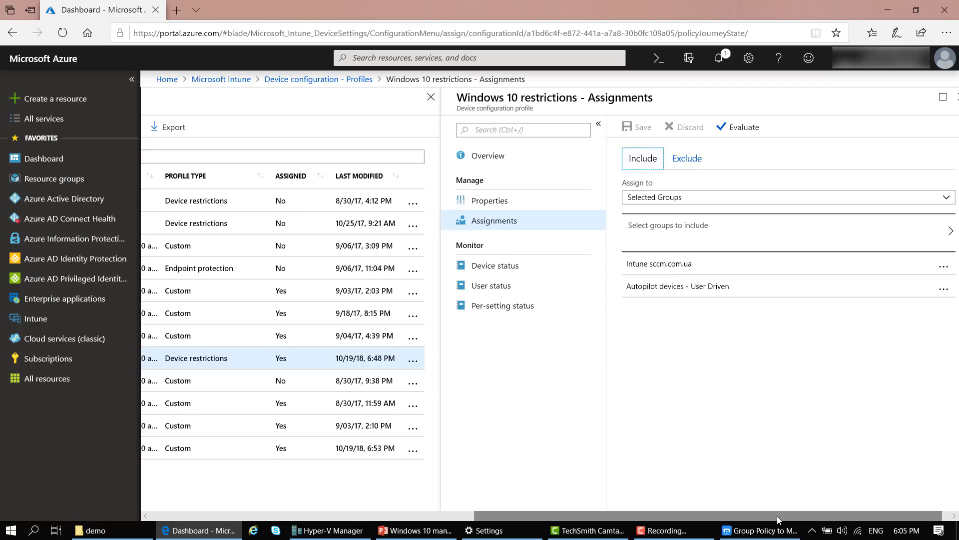
left_click_drag(778, 515, 519, 518)
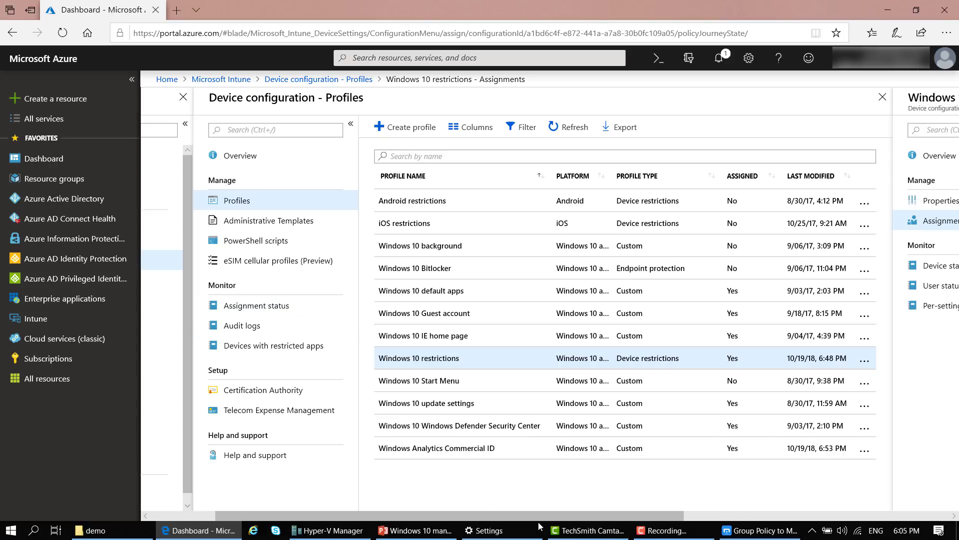
left_click_drag(553, 520, 488, 520)
left_click(392, 307)
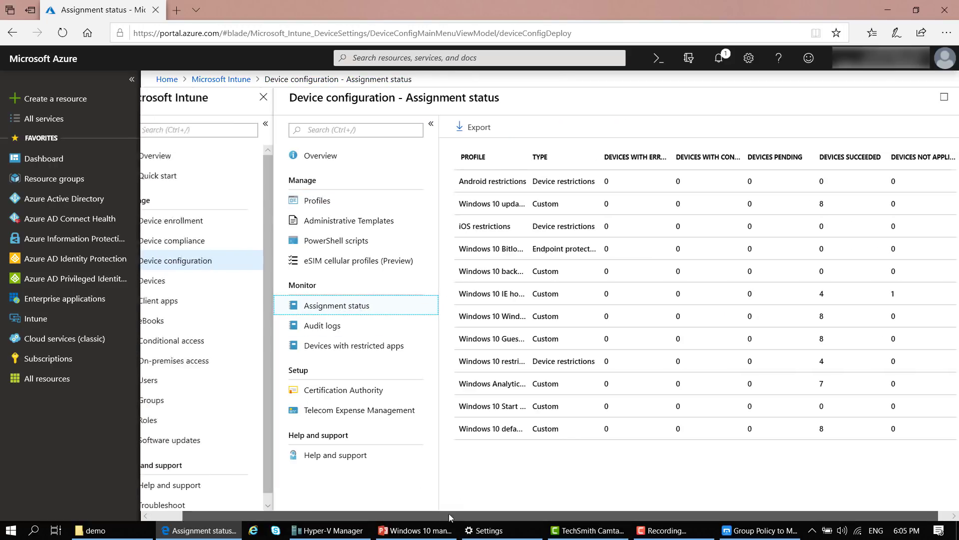
Check that WIN10-WRKGRP-1's configuration policies all succeeded, then start the PowerPoint slideshow at slide 32
left_click(185, 280)
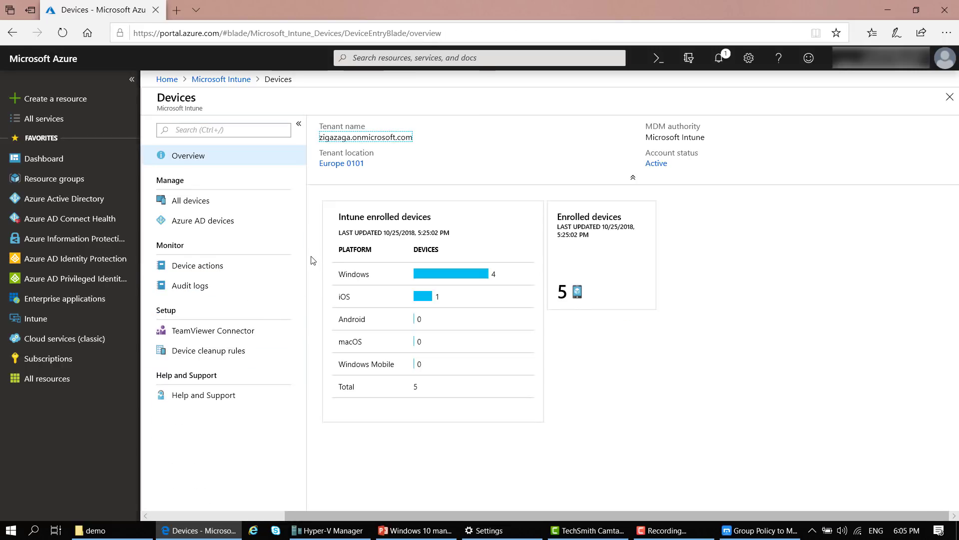
left_click(195, 202)
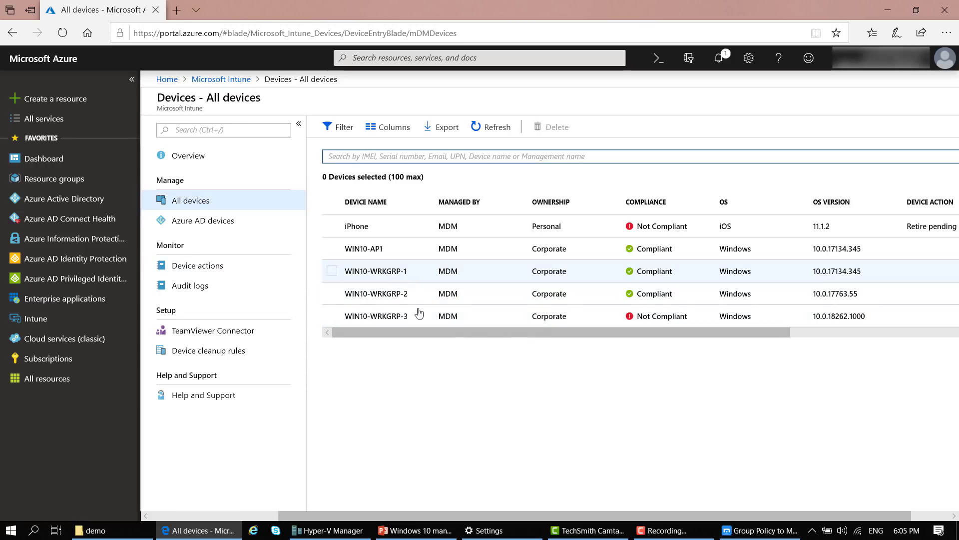
left_click_drag(465, 331, 381, 317)
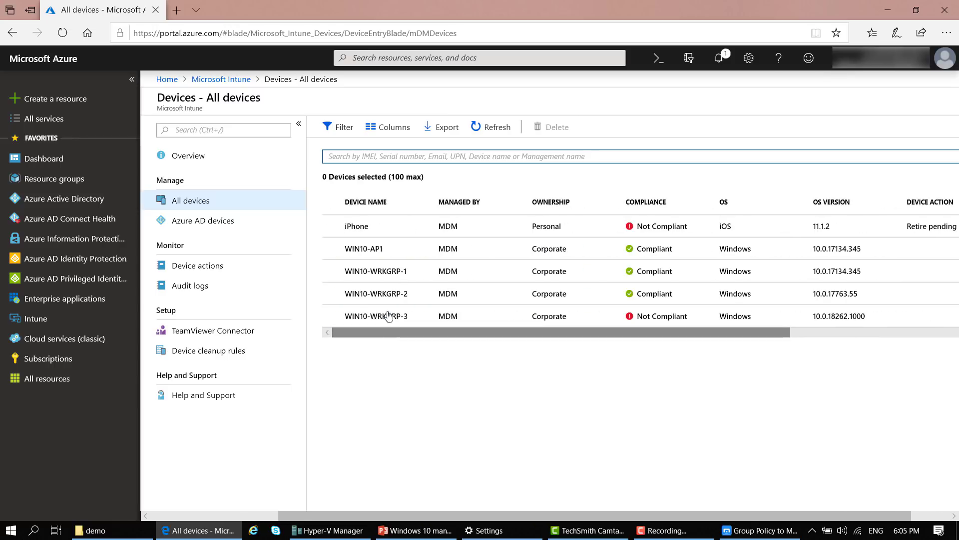
left_click(395, 272)
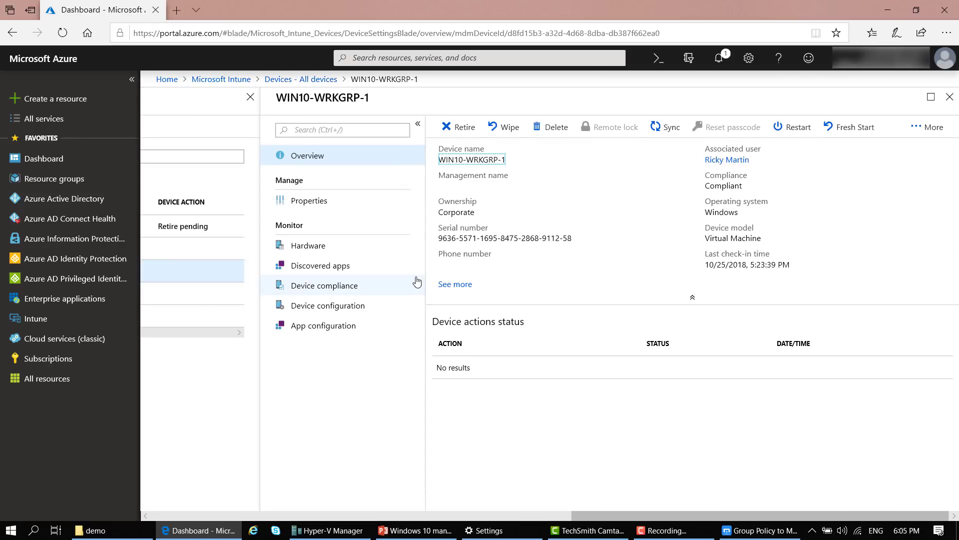
left_click(325, 309)
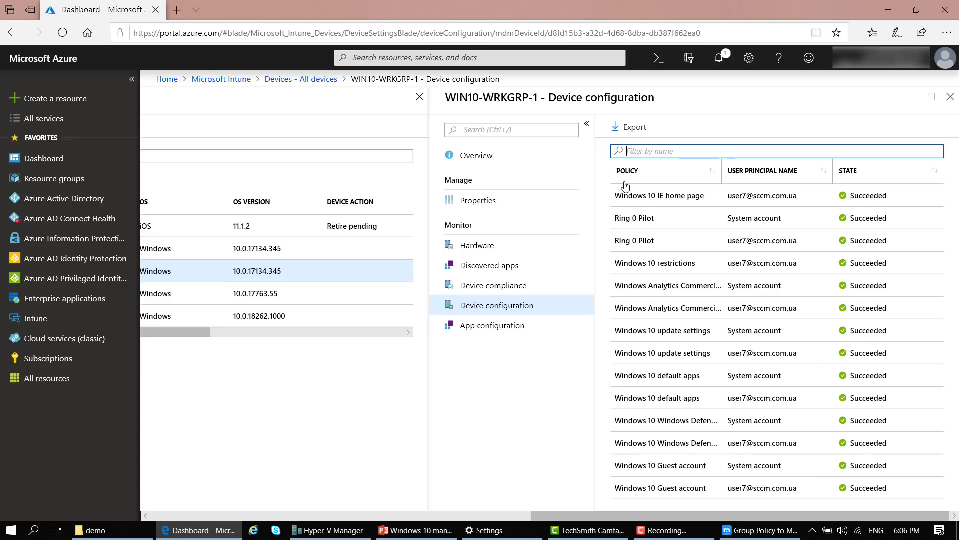
left_click(415, 531)
key("shift+F5")
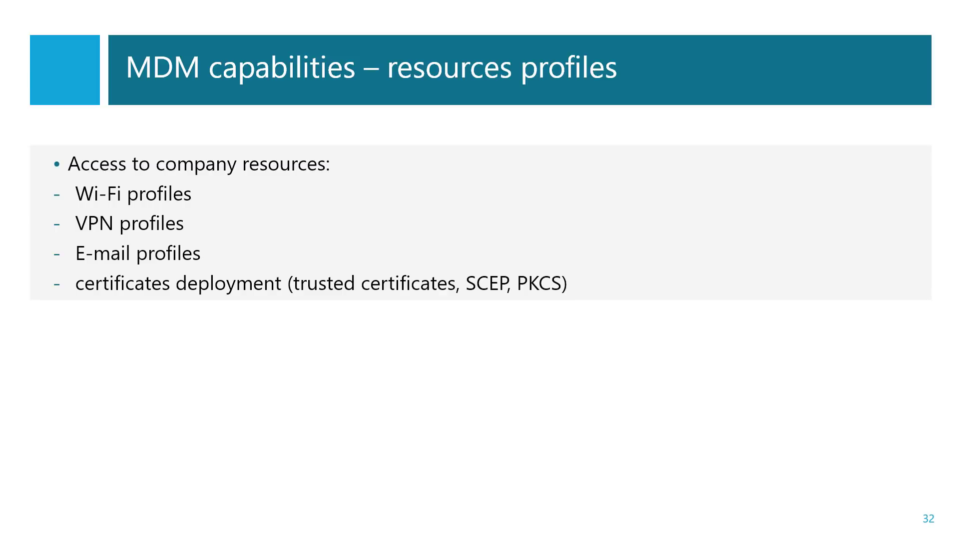
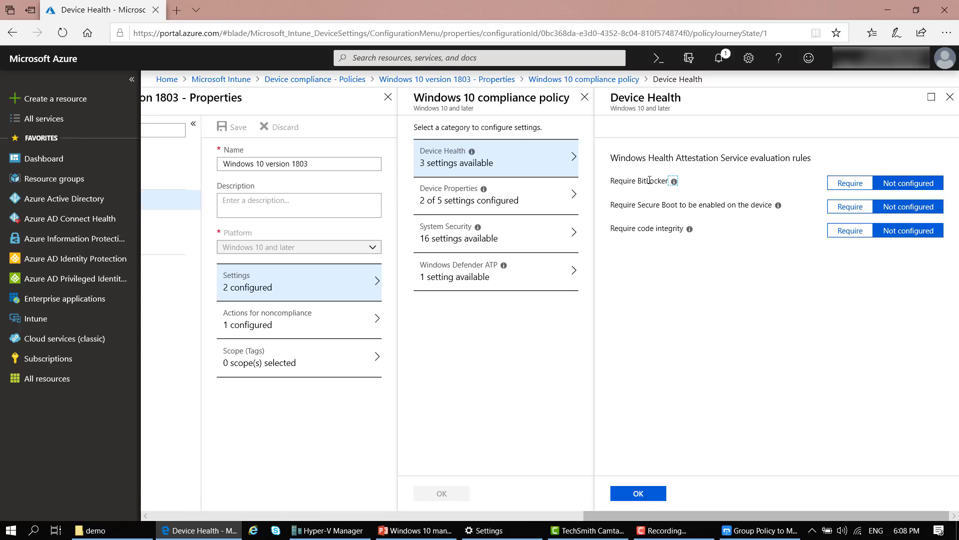
Check the Device Properties minimum OS version of 10.0.17134.345, then close that blade
left_click(650, 179)
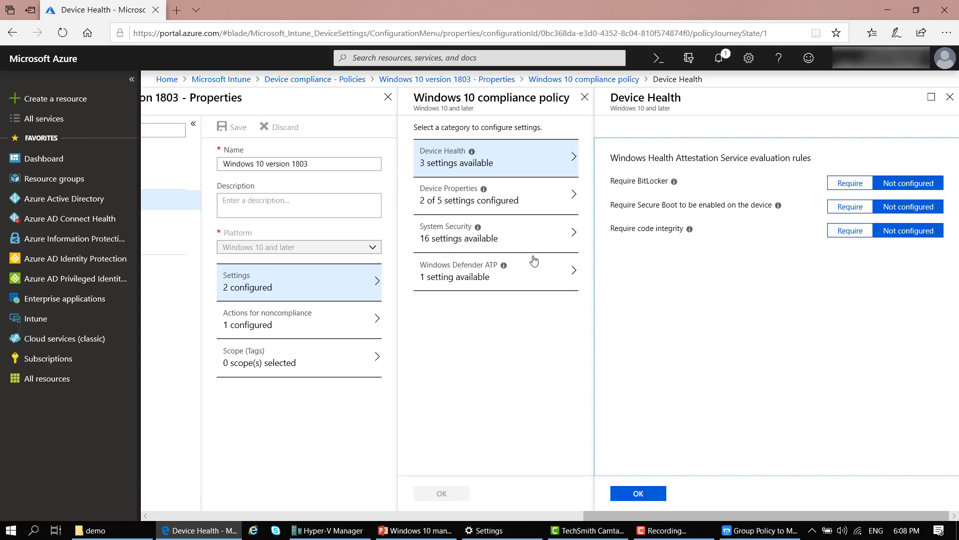
left_click(519, 200)
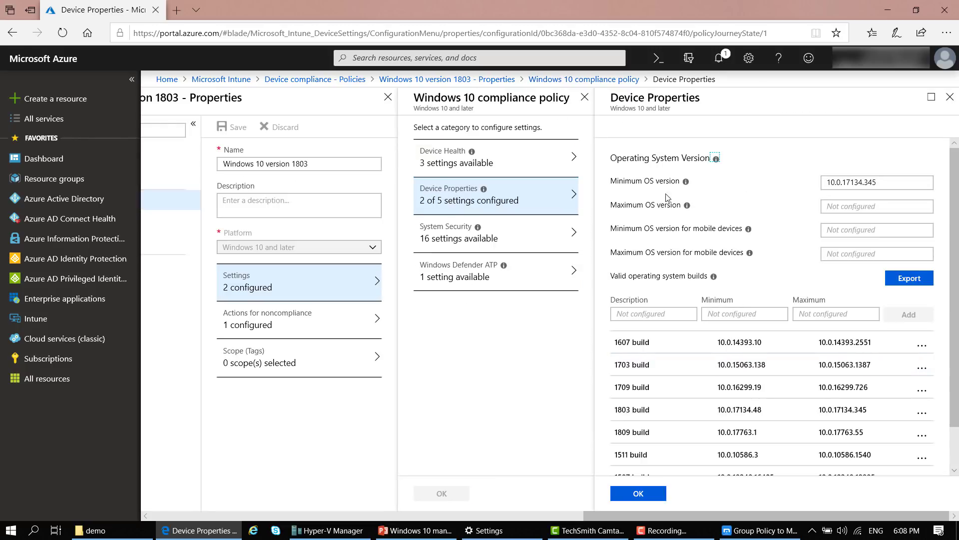
left_click(642, 176)
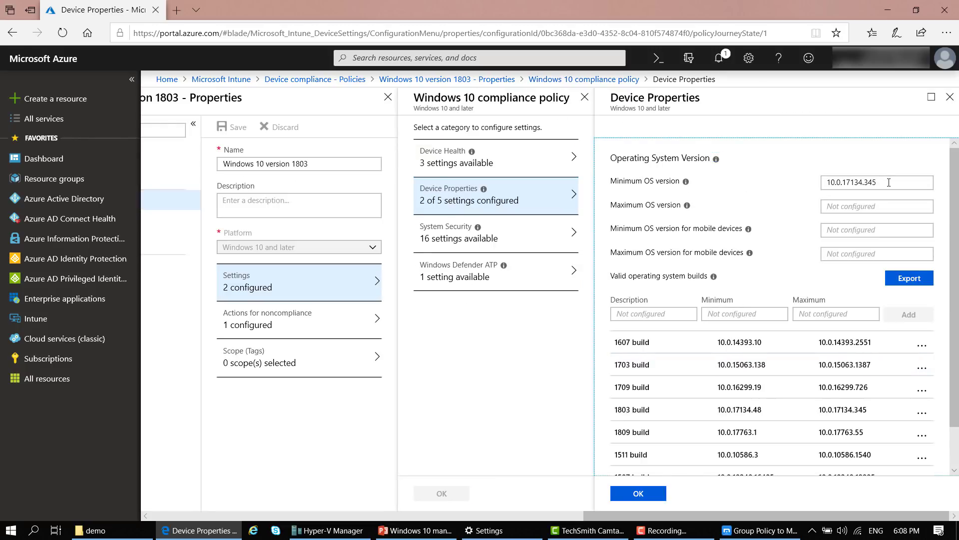
left_click_drag(880, 182, 826, 182)
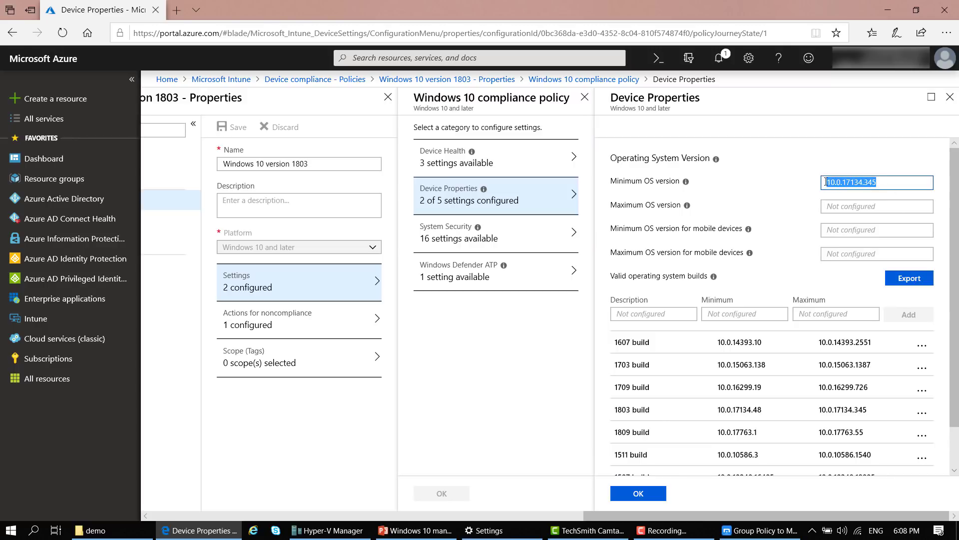
left_click(886, 181)
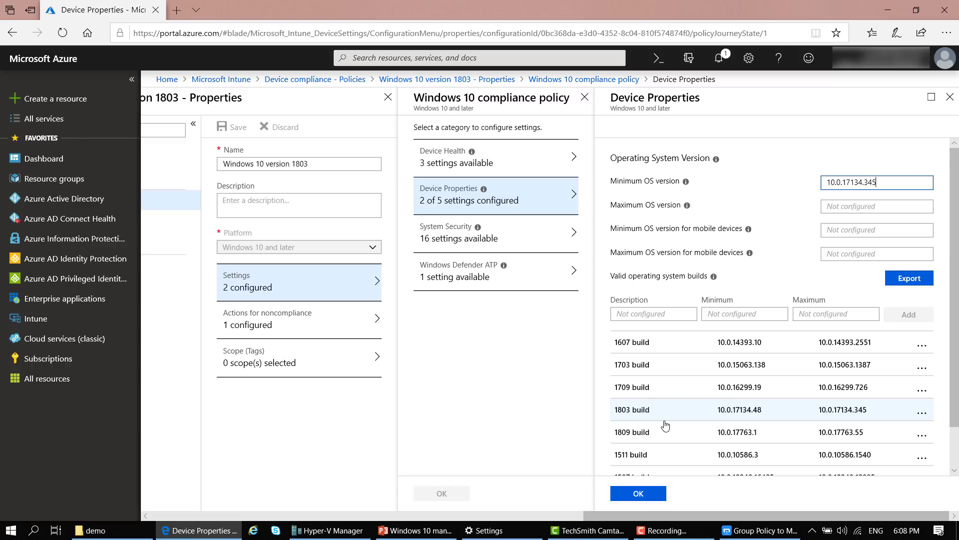
left_click(505, 391)
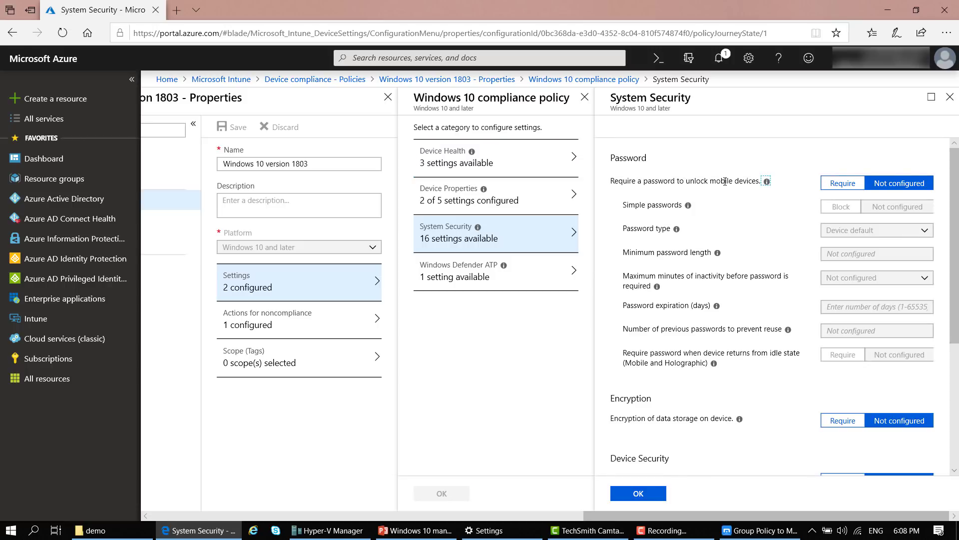
Scroll through System Security and open Actions for noncompliance, showing Mark device noncompliant immediately
scroll(922, 260, "down", 4)
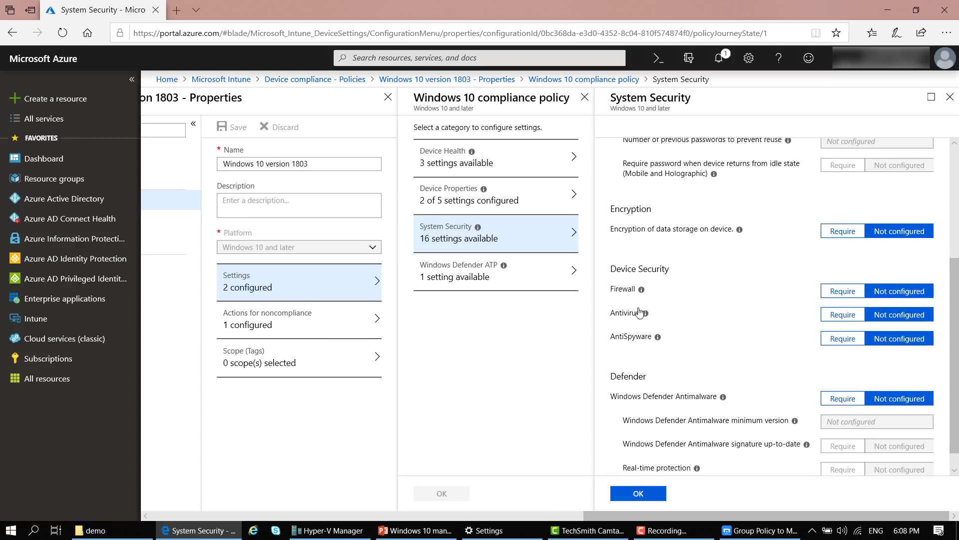
scroll(779, 368, "down", 1)
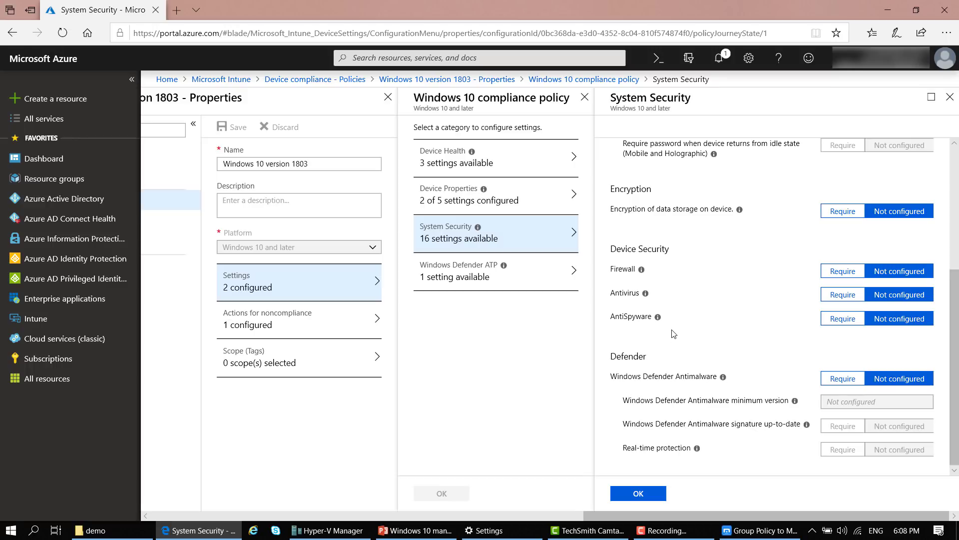
left_click(273, 324)
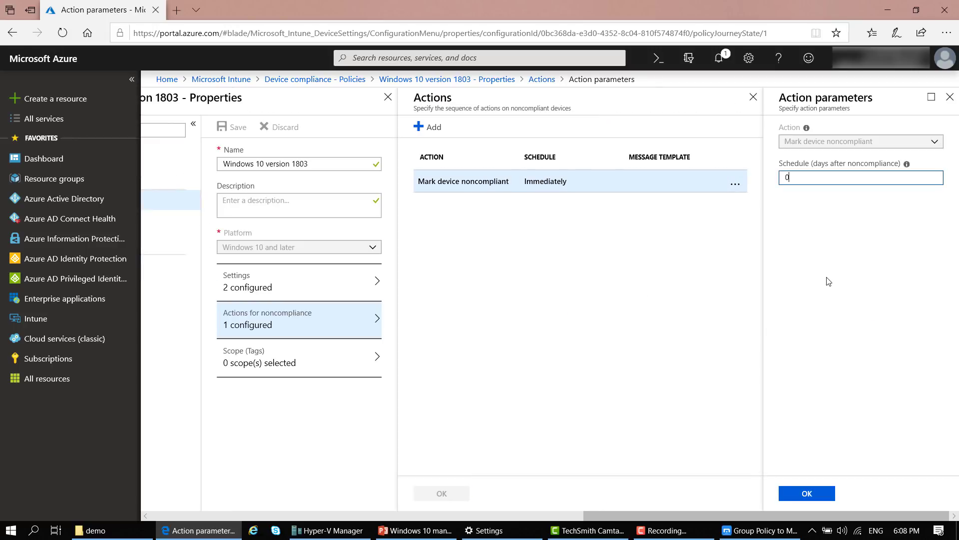
Start a new noncompliance action and list its options: email the end user or remotely lock
left_click(425, 128)
left_click(876, 144)
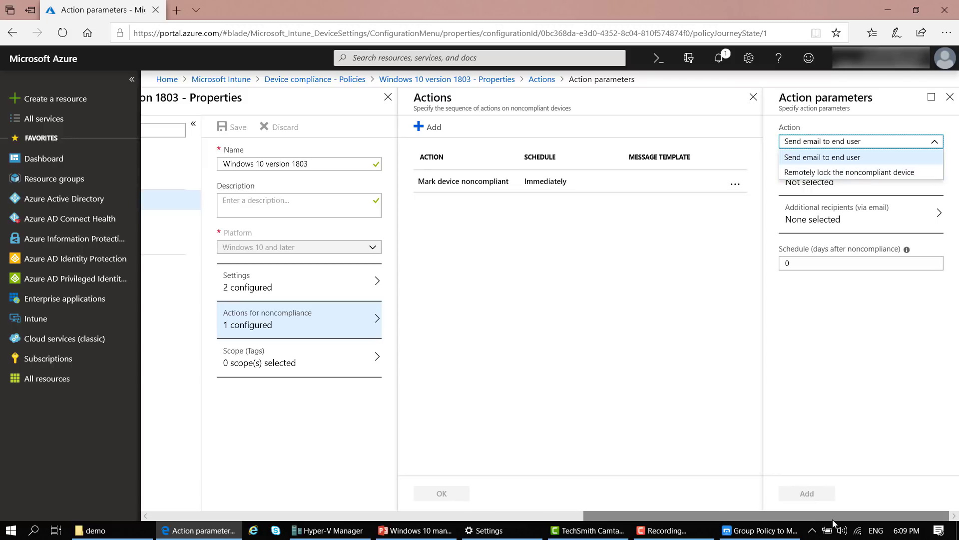
left_click_drag(797, 515, 556, 533)
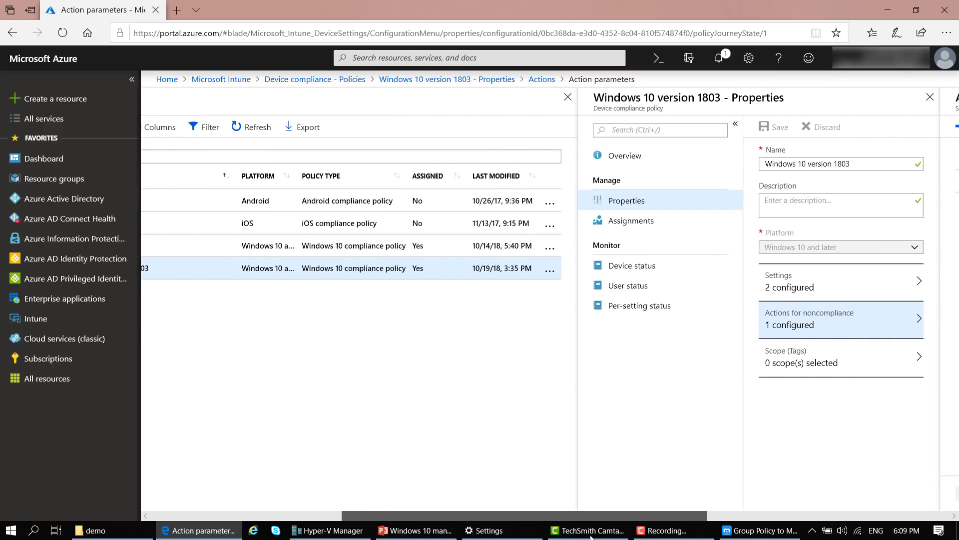
Check the policy's group assignments, then open Device status, discarding unsaved assignment changes
left_click(633, 220)
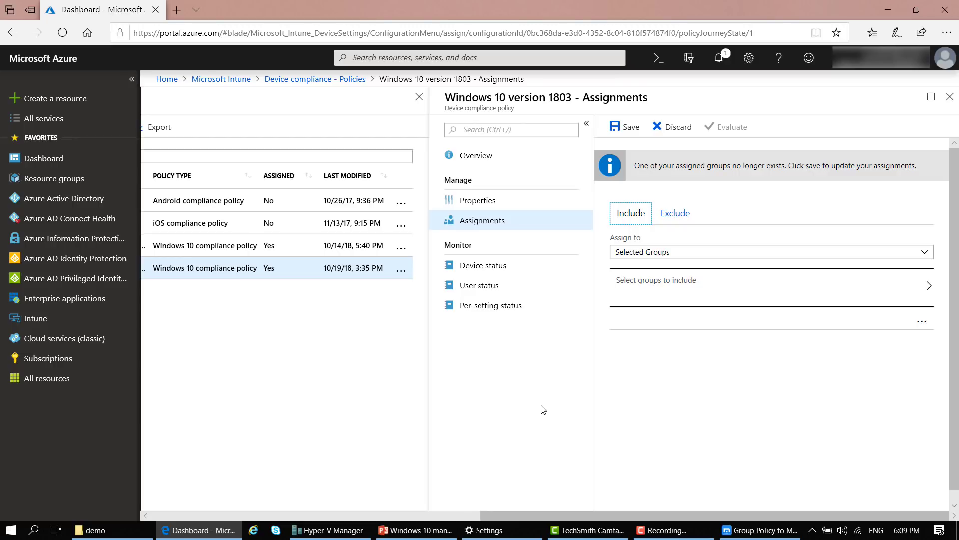
left_click(922, 321)
left_click(705, 416)
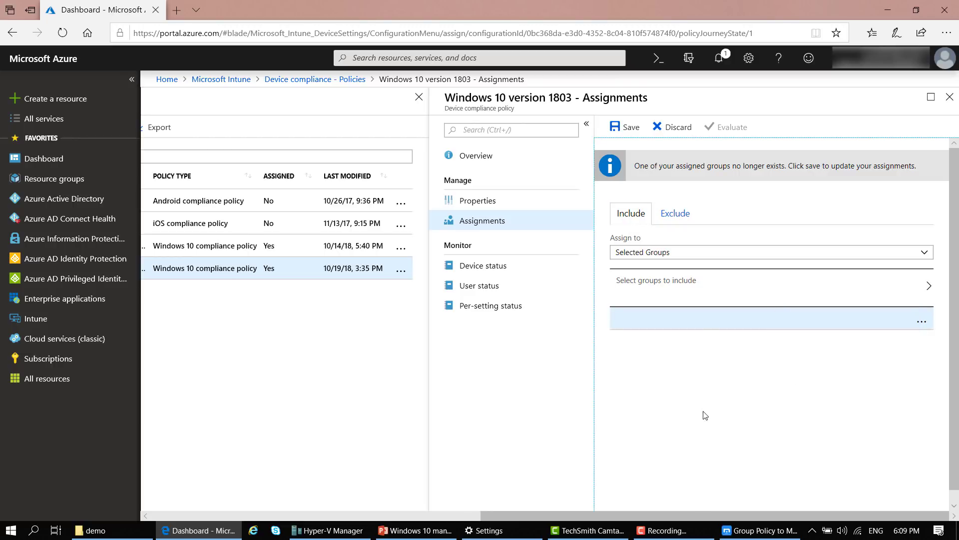
left_click(483, 265)
left_click(426, 321)
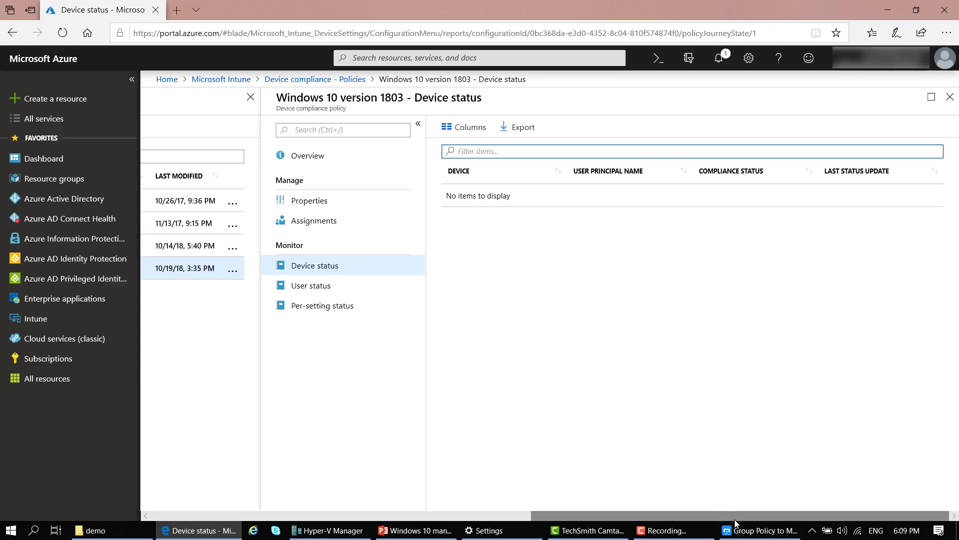
Open the Windows 10 Security policy's User status, showing one user in Error
left_click_drag(736, 517, 661, 515)
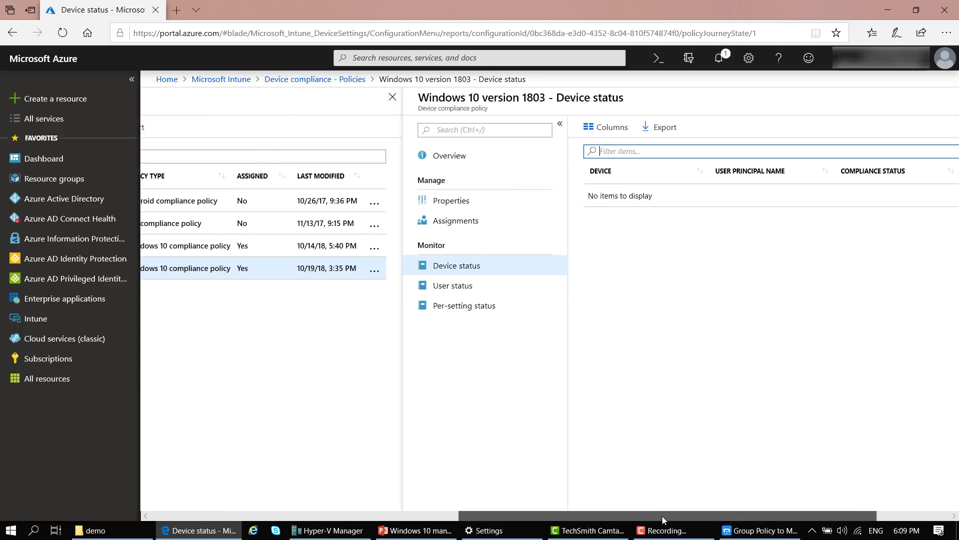
left_click(457, 285)
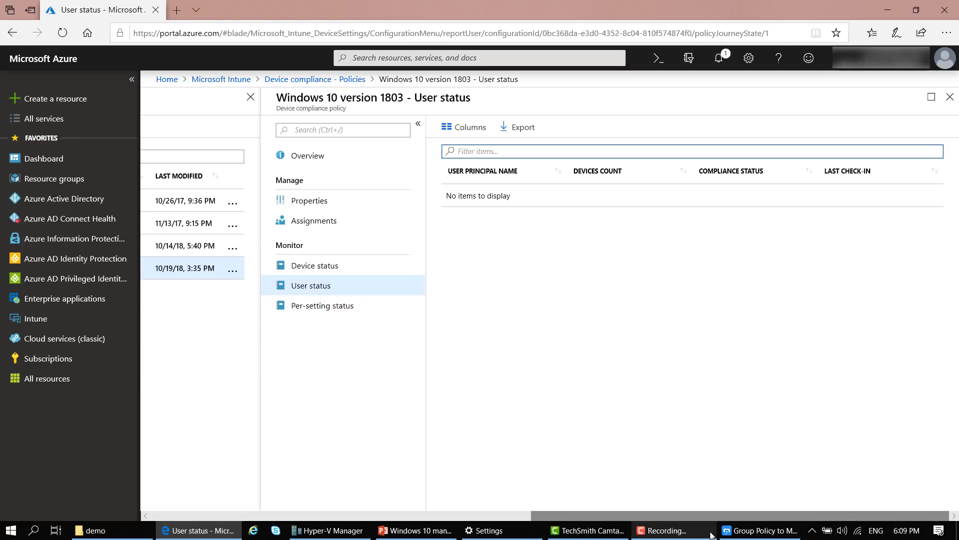
left_click_drag(723, 517, 400, 508)
left_click(364, 264)
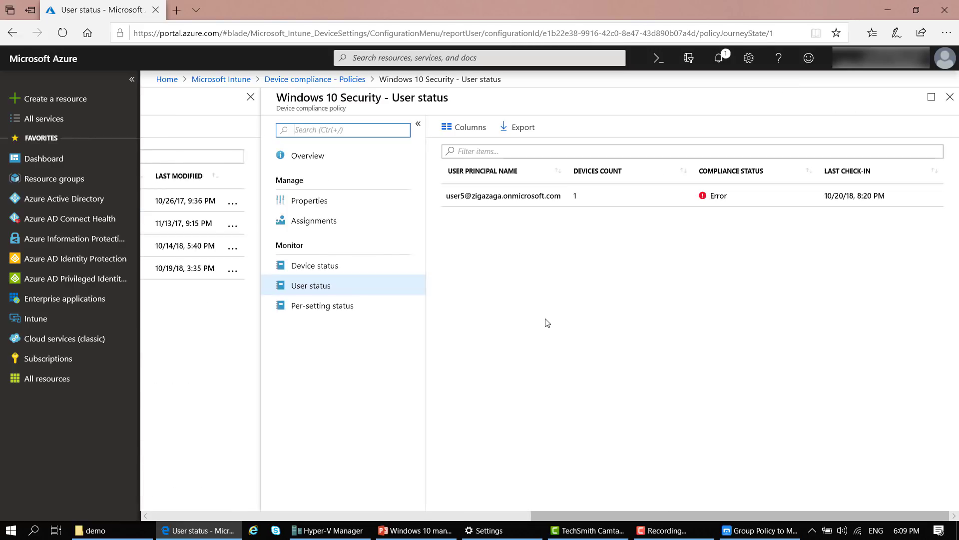
Review the Windows 10 Security policy's Device Health and System Security settings
left_click(320, 265)
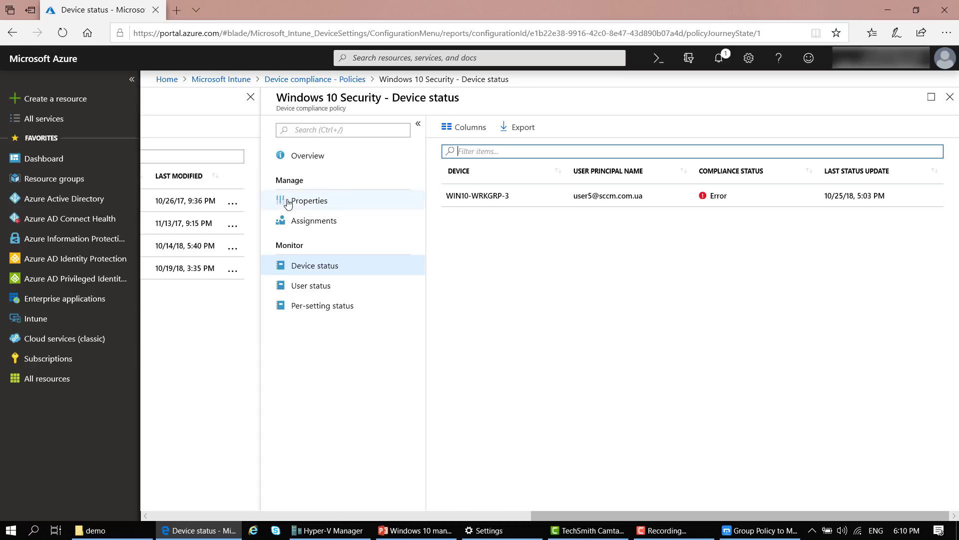
left_click(308, 201)
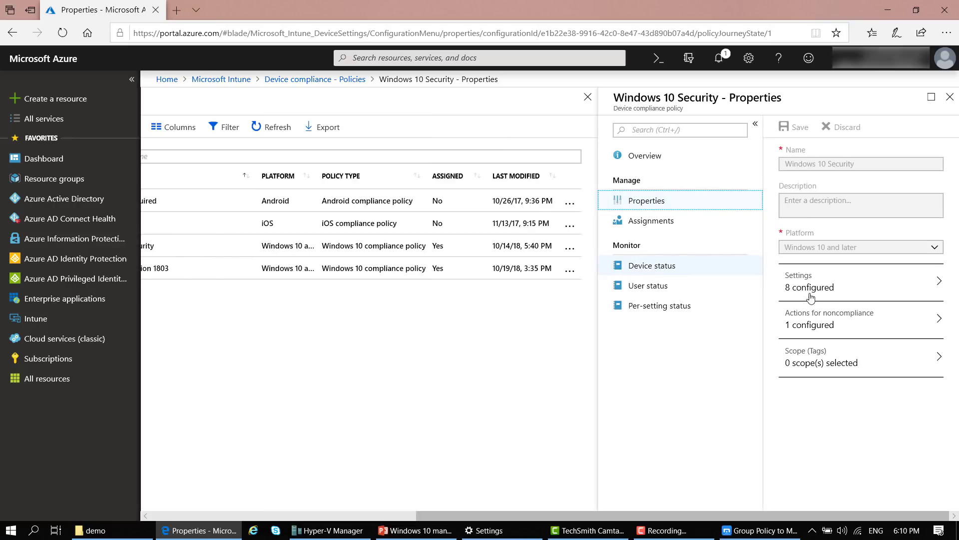
left_click(810, 295)
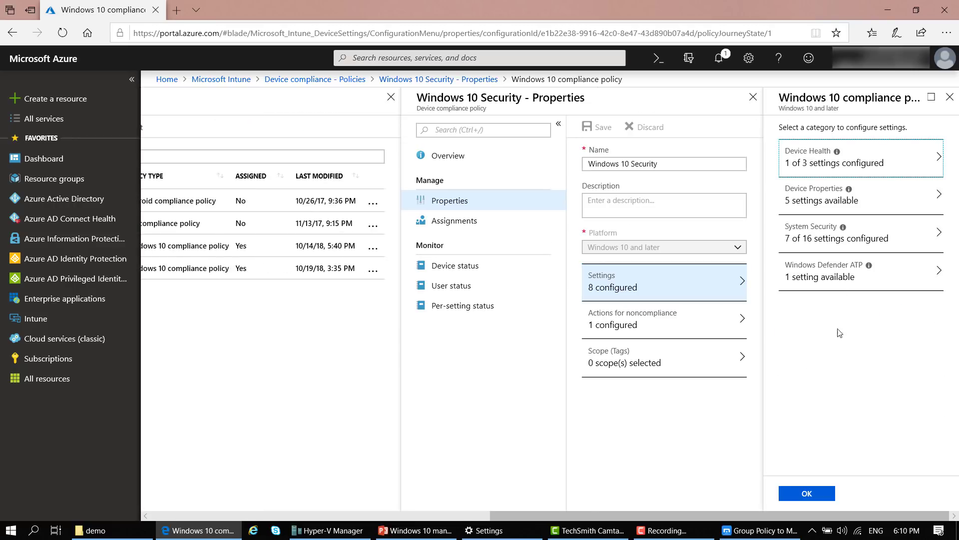
left_click(874, 165)
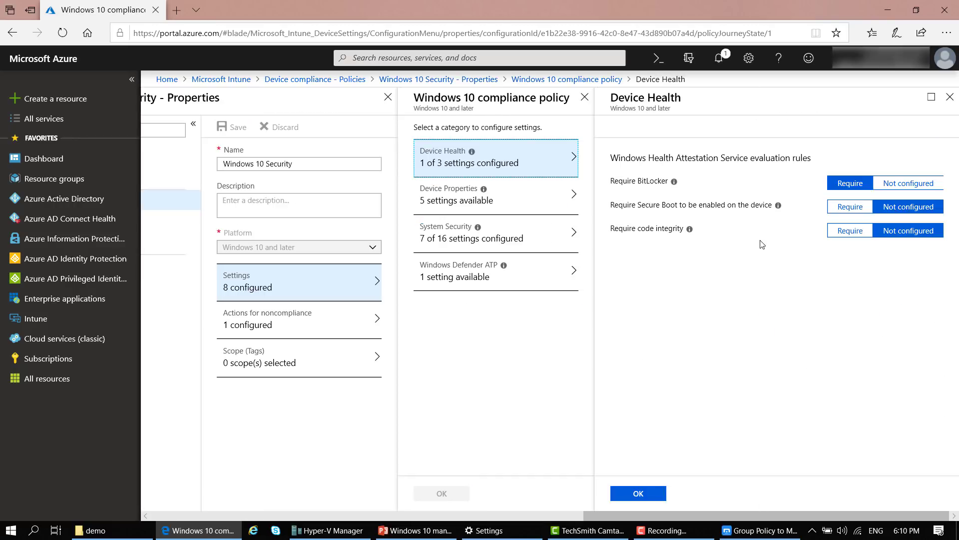
left_click(457, 239)
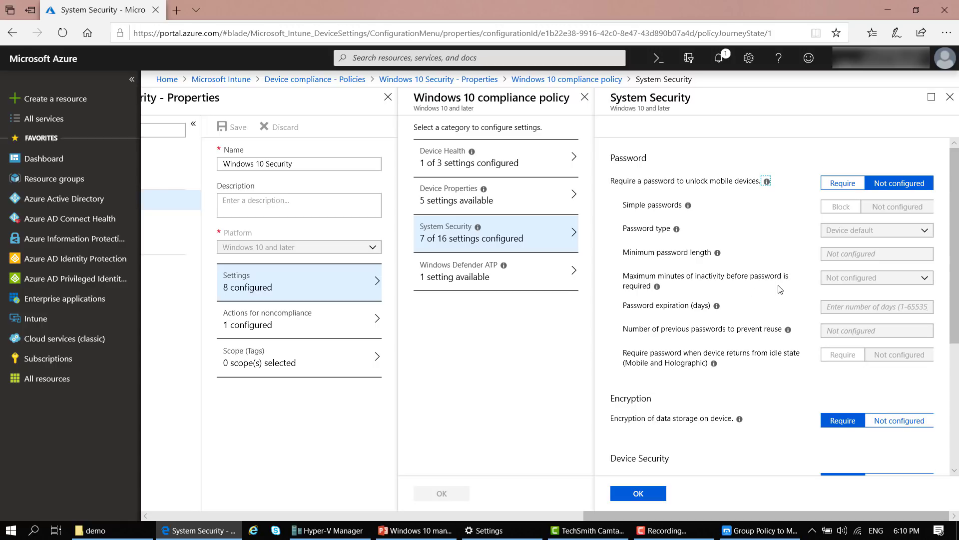
scroll(780, 289, "down", 5)
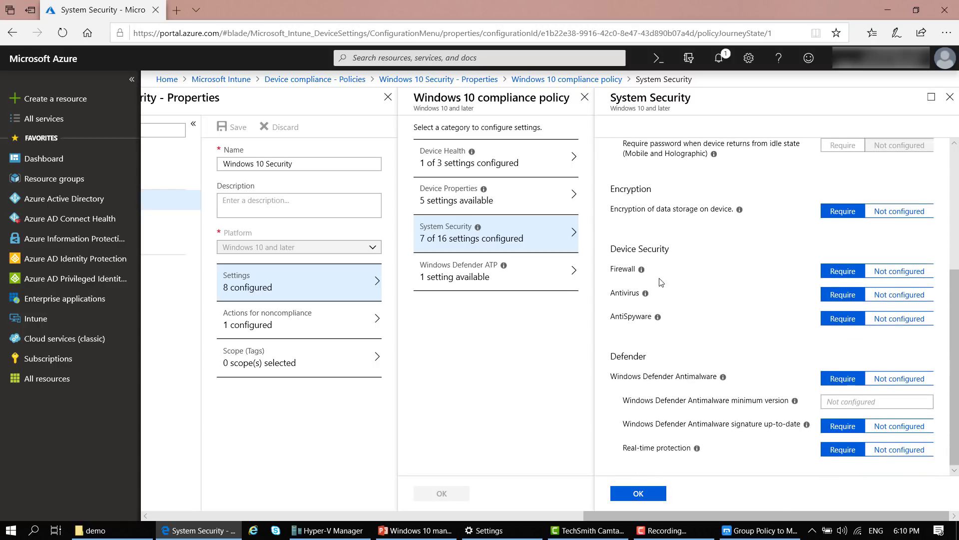
Check the policy's assigned group, then view device status listing WIN10-WRKGRP-3 in Error
left_click_drag(847, 516, 706, 513)
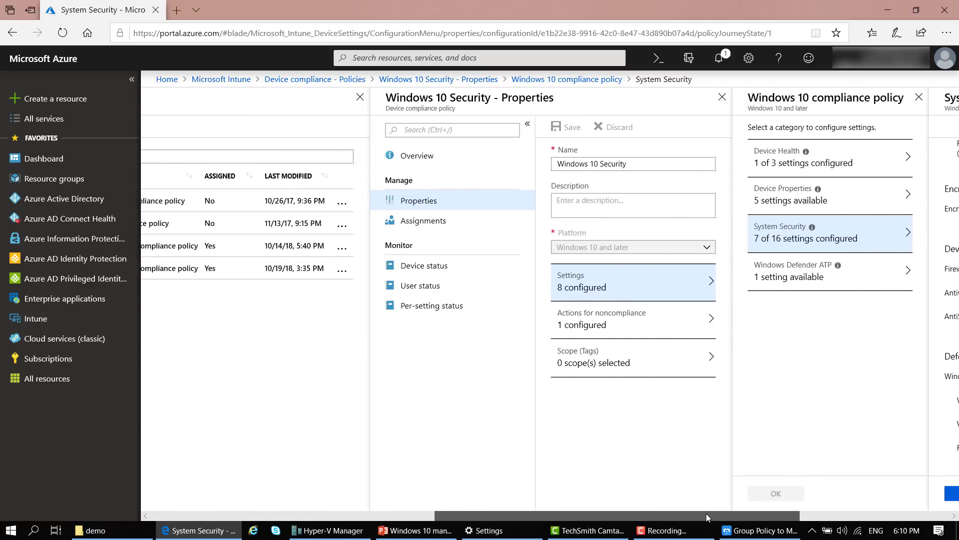
left_click(423, 221)
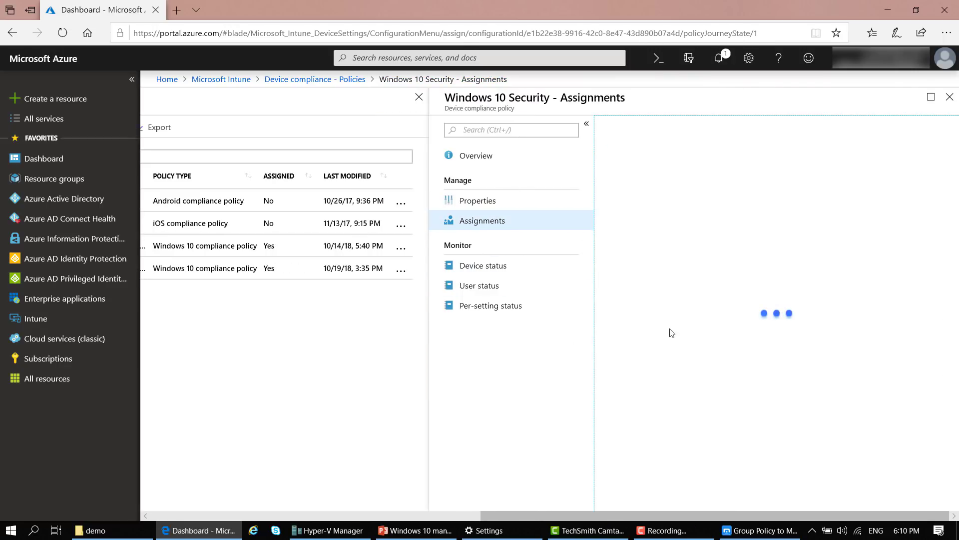
left_click(483, 265)
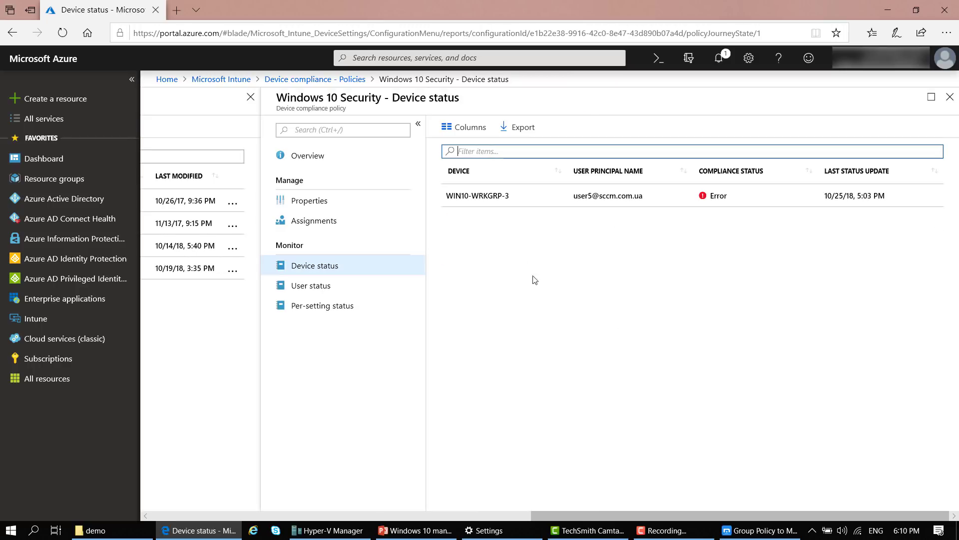
Open WIN10-WRKGRP-3's Windows 10 Security results, where only encryption of data storage fails
left_click(499, 199)
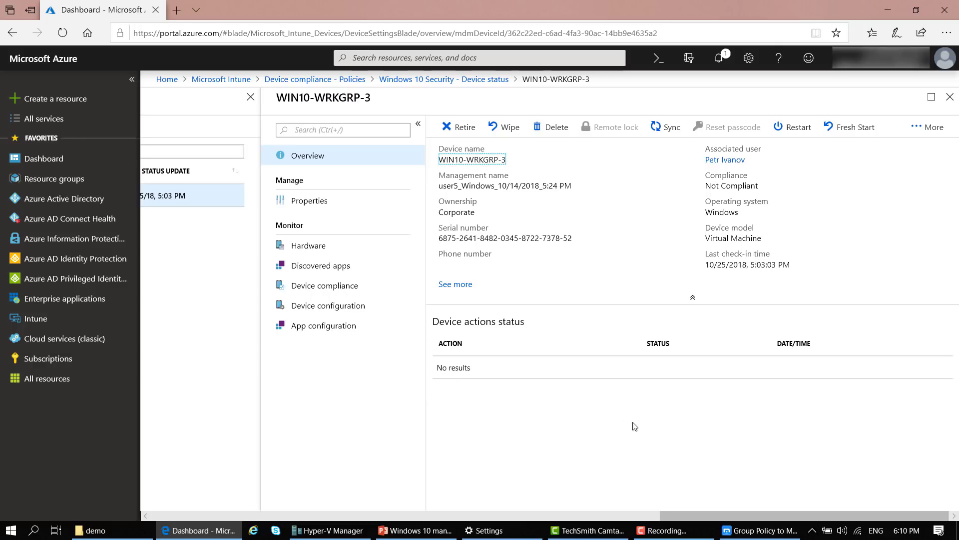
left_click(334, 286)
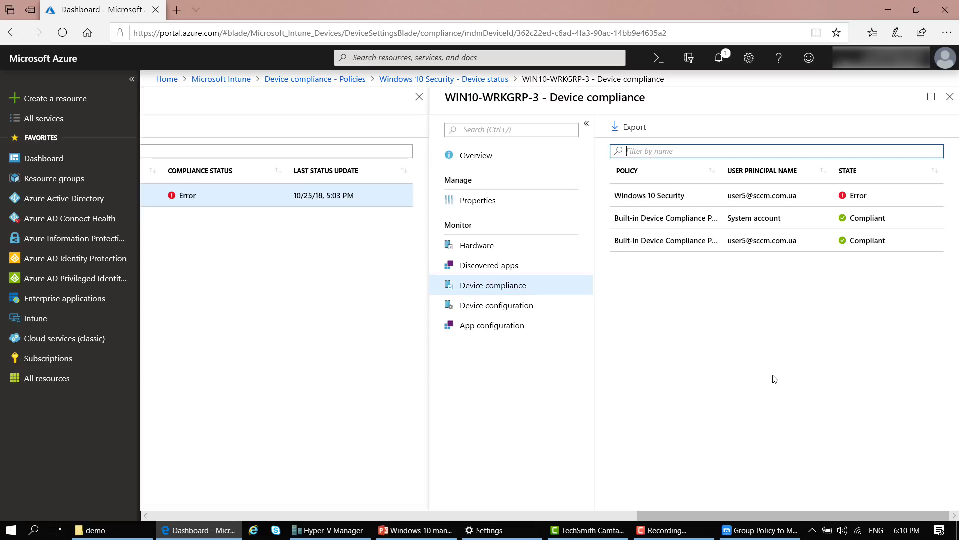
left_click(681, 196)
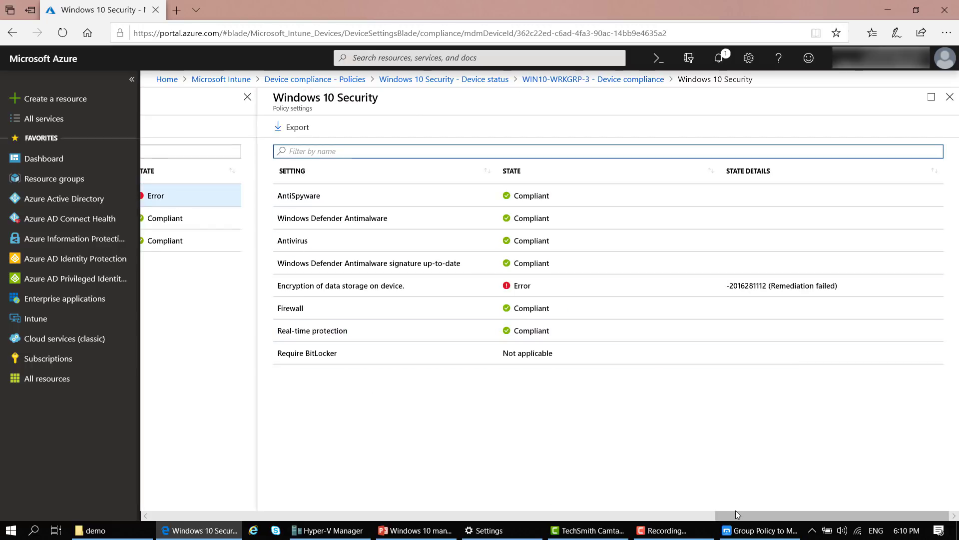
left_click_drag(733, 515, 460, 510)
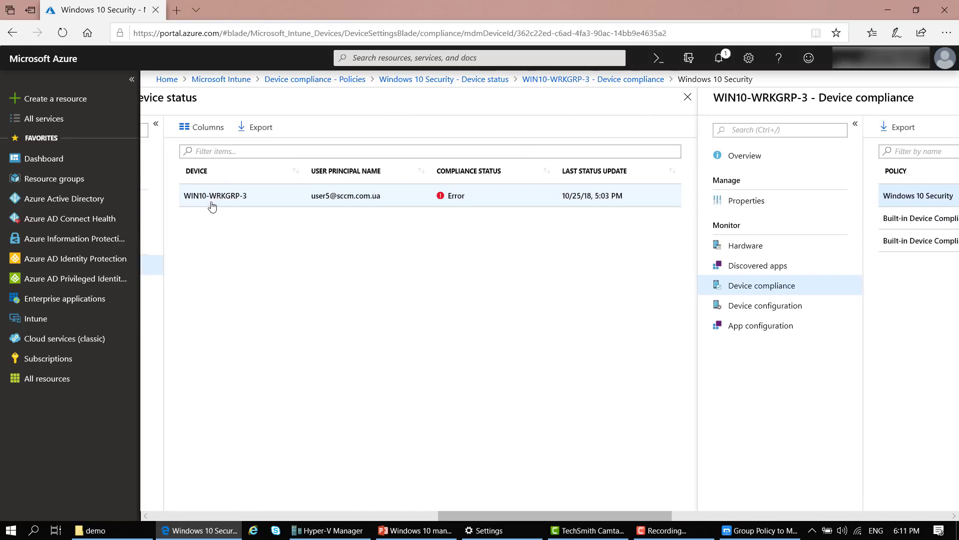
left_click_drag(606, 514, 888, 517)
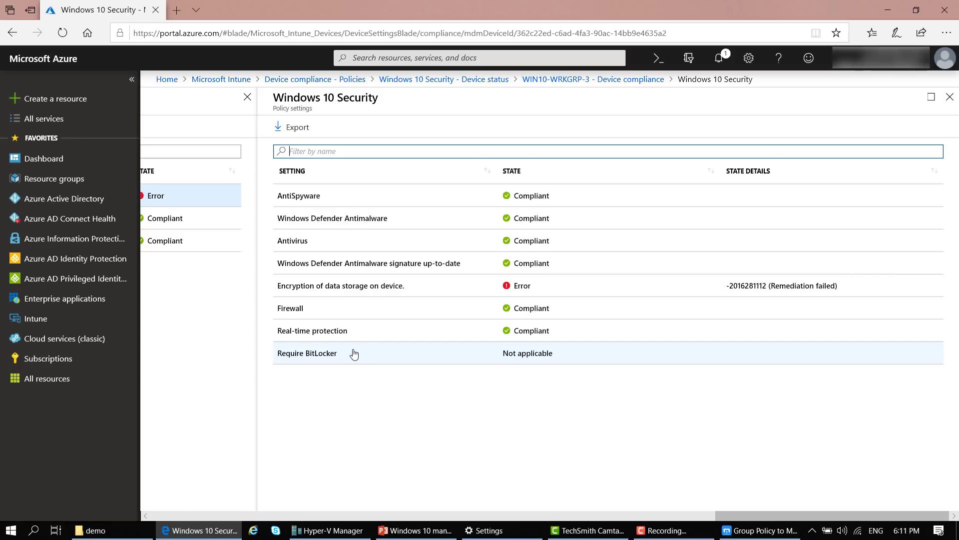
left_click_drag(829, 516, 250, 511)
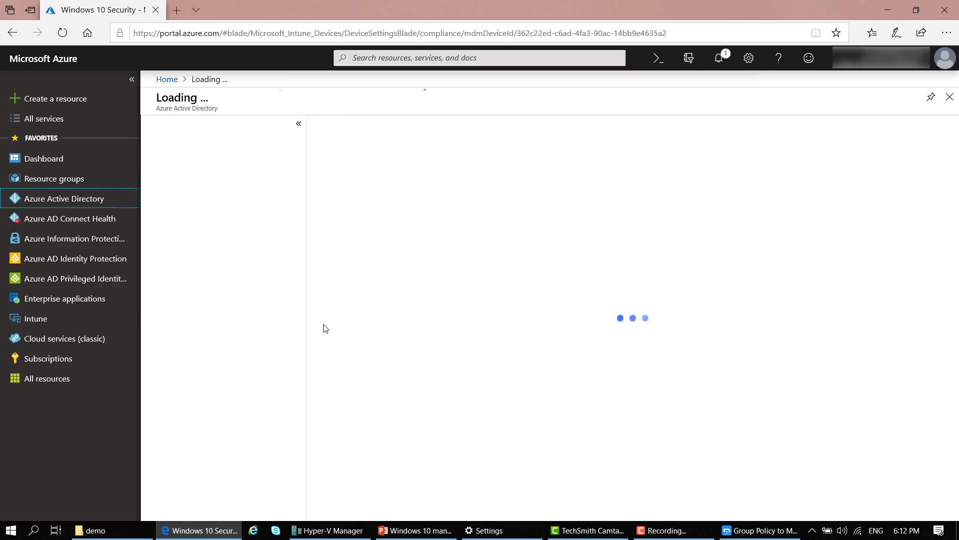
Go to Conditional access and open the 'Office 365 Exchange Online for compliant devices' policy
scroll(302, 300, "down", 4)
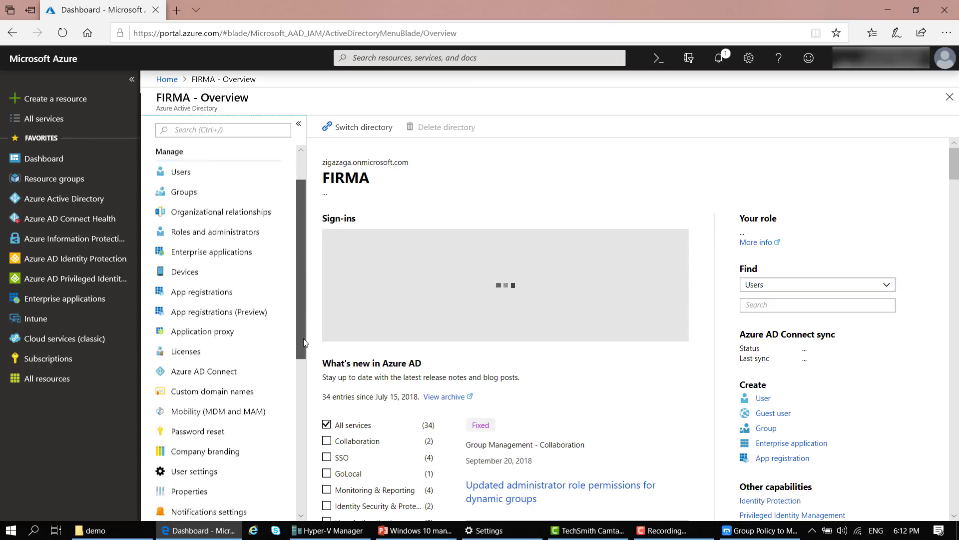
left_click(187, 429)
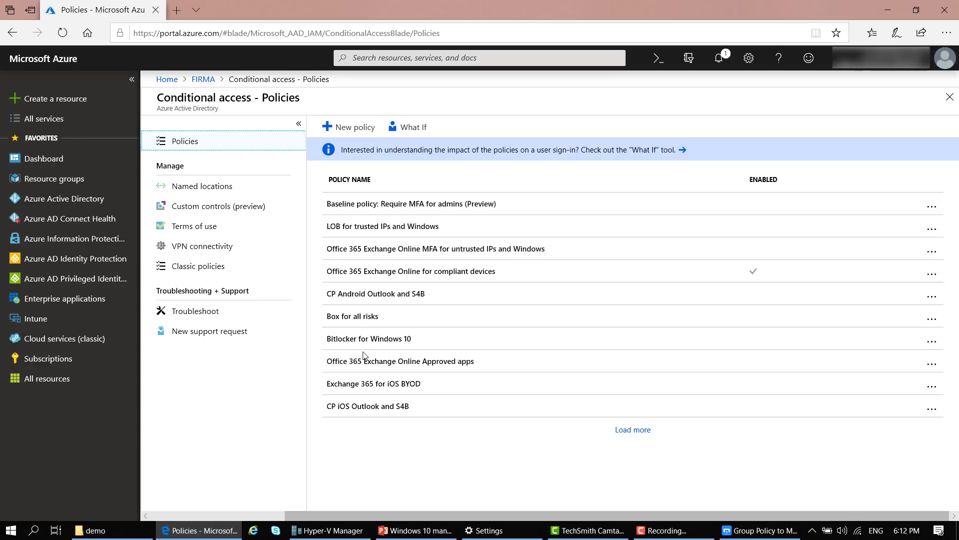
left_click(421, 278)
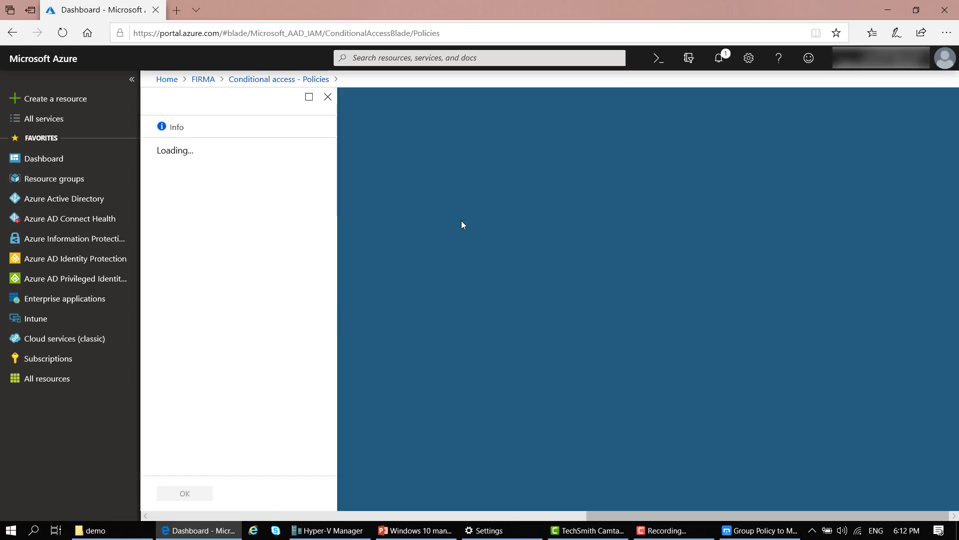
Review the policy's single included user, the Office 365 Exchange Online cloud app, and its conditions
left_click(282, 243)
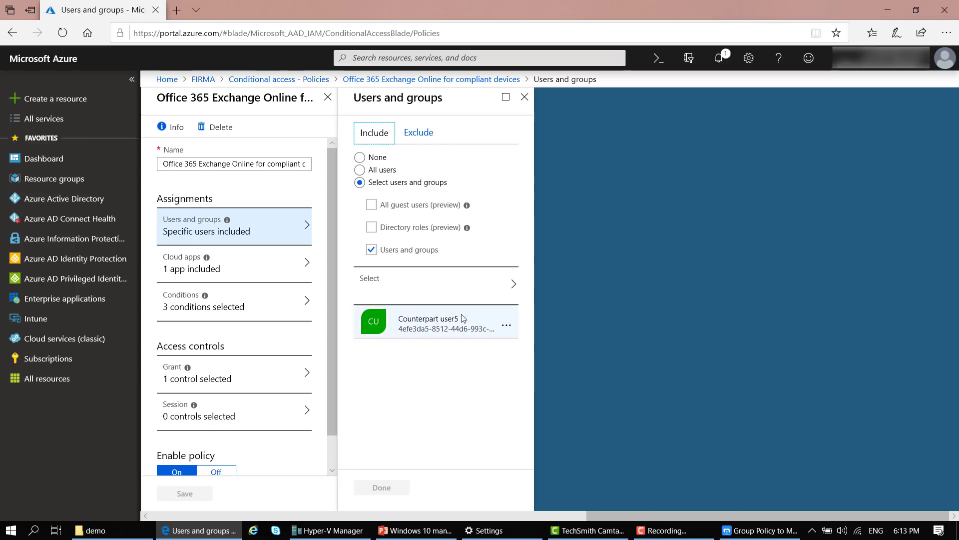
left_click(248, 273)
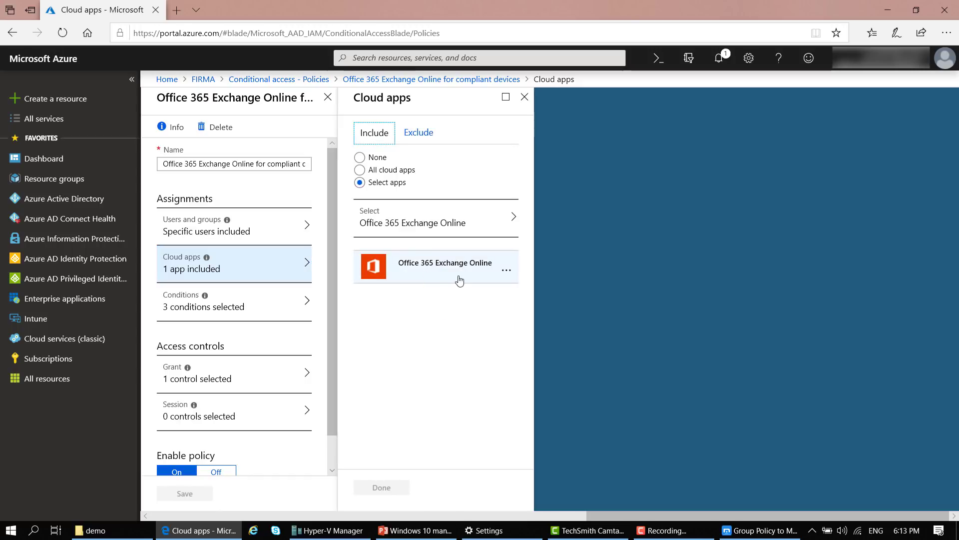
left_click(242, 302)
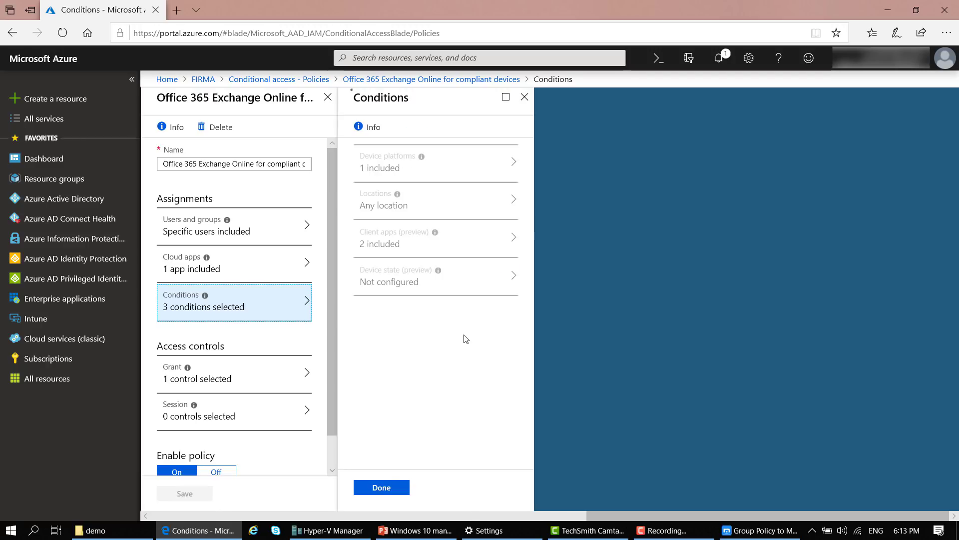
left_click(479, 165)
Check sign-in risk, Windows platform and client-app conditions, then the Grant control requiring compliant devices
left_click(480, 165)
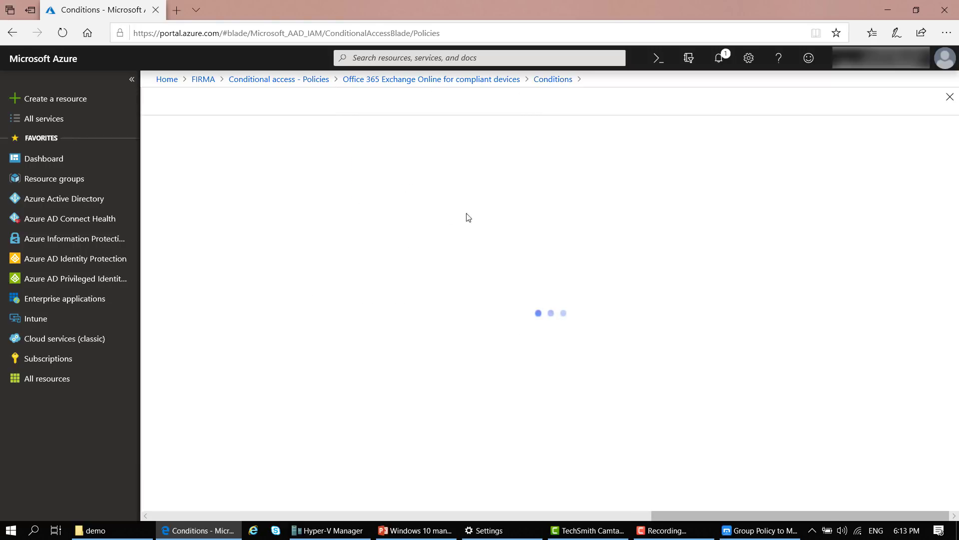
left_click(516, 216)
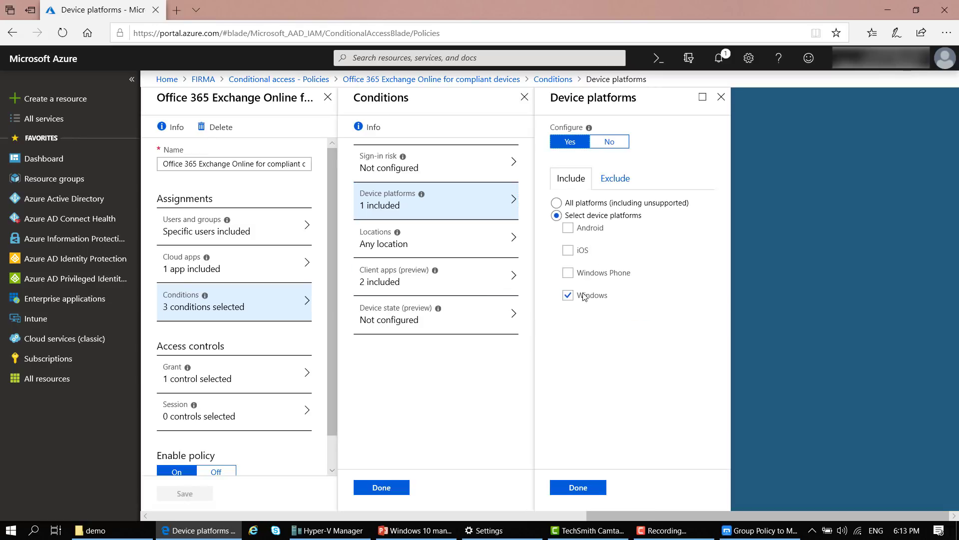
left_click(471, 283)
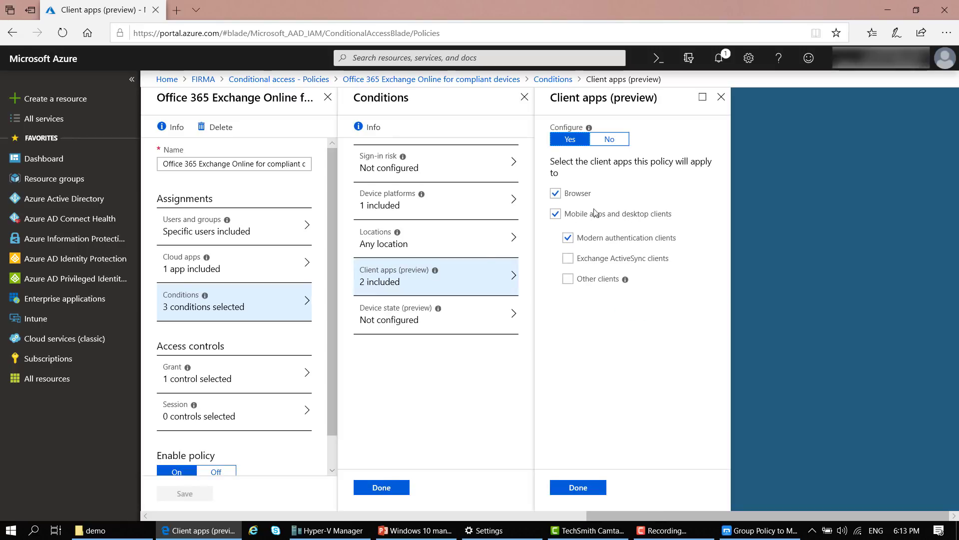
left_click(244, 372)
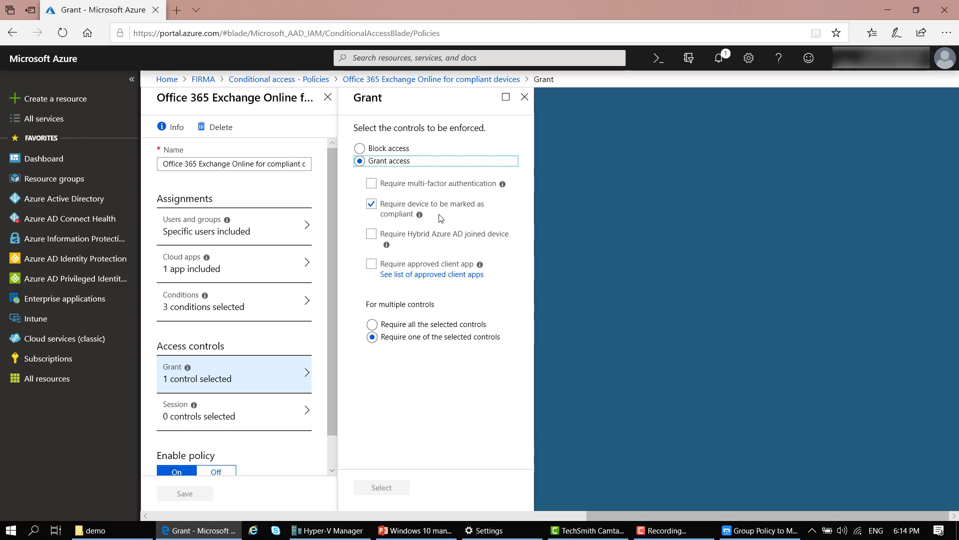
Sign in to office.com as the test user in a new tab and launch Outlook
left_click(179, 12)
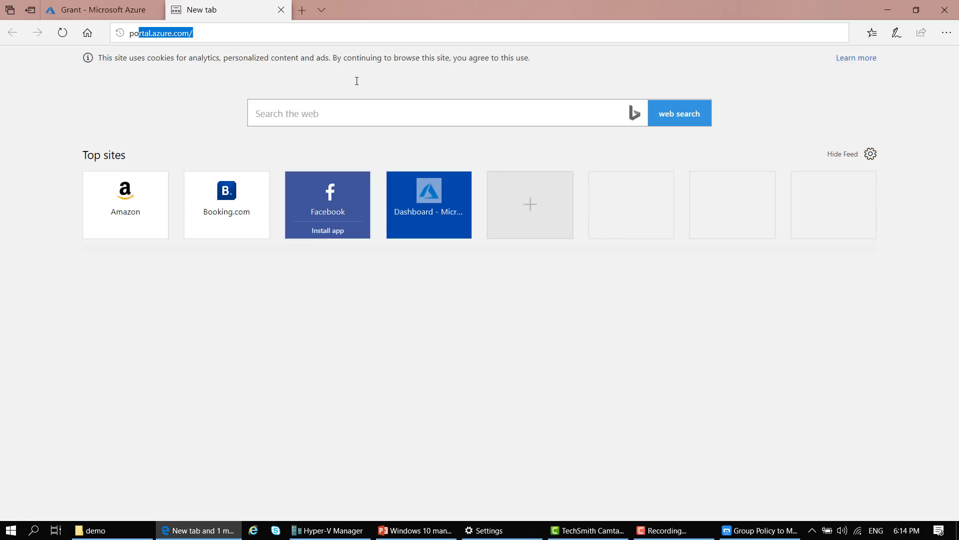
type("po")
type("offi")
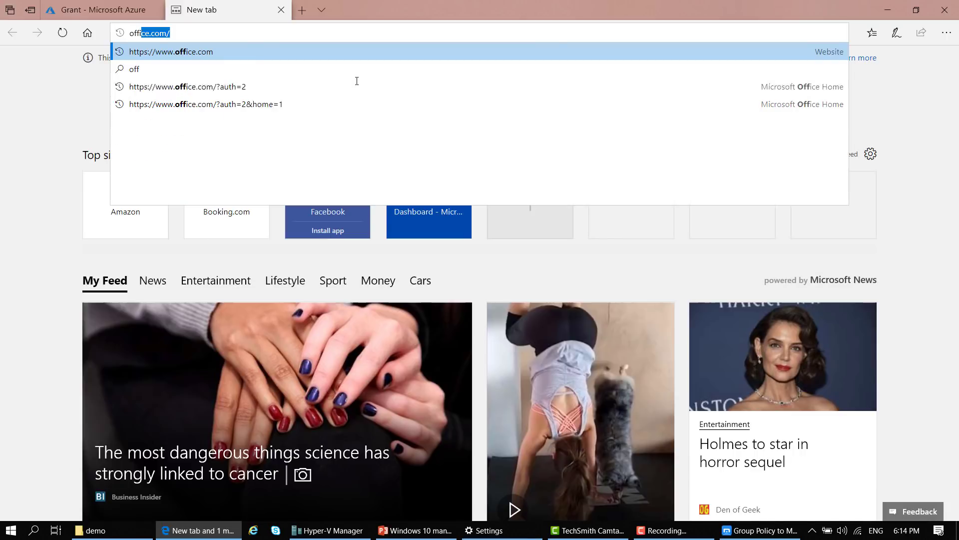
key("Return")
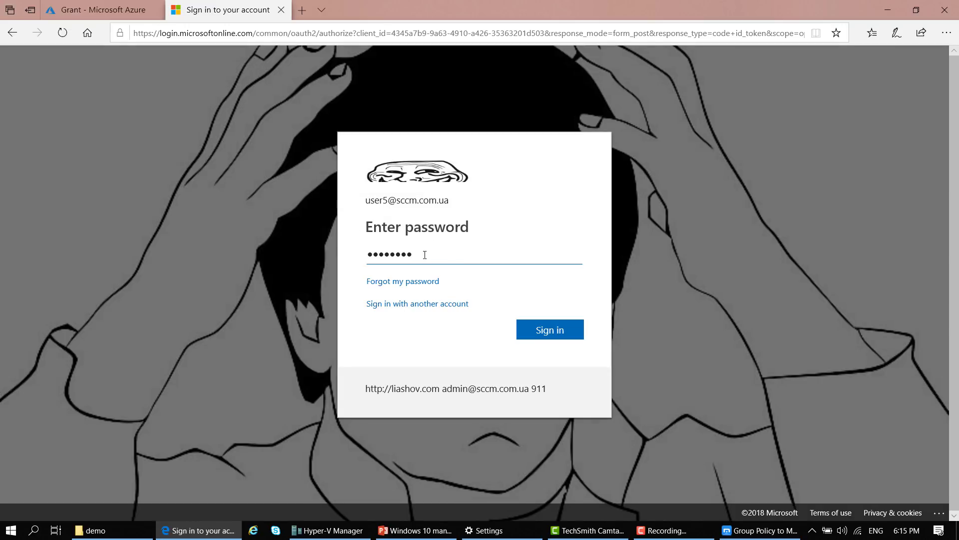
left_click(551, 332)
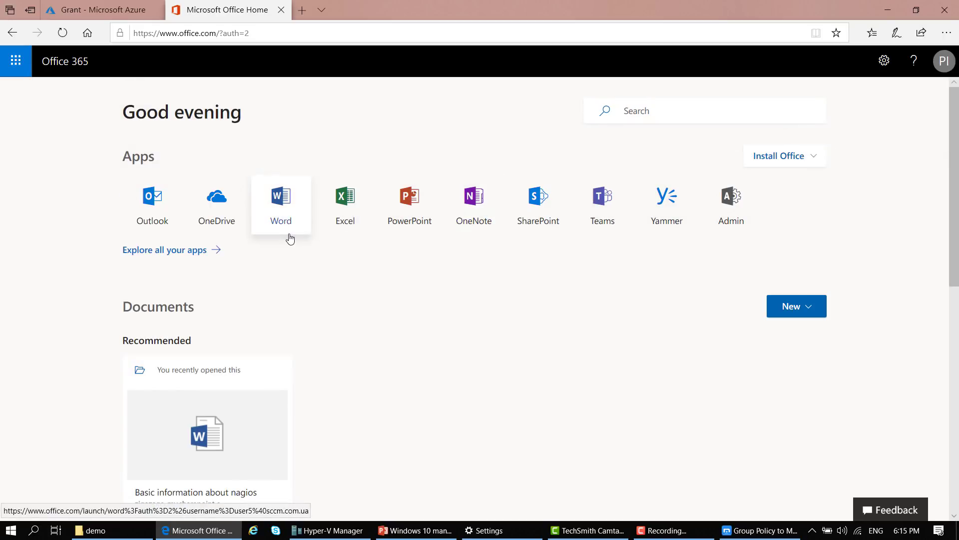
left_click(152, 220)
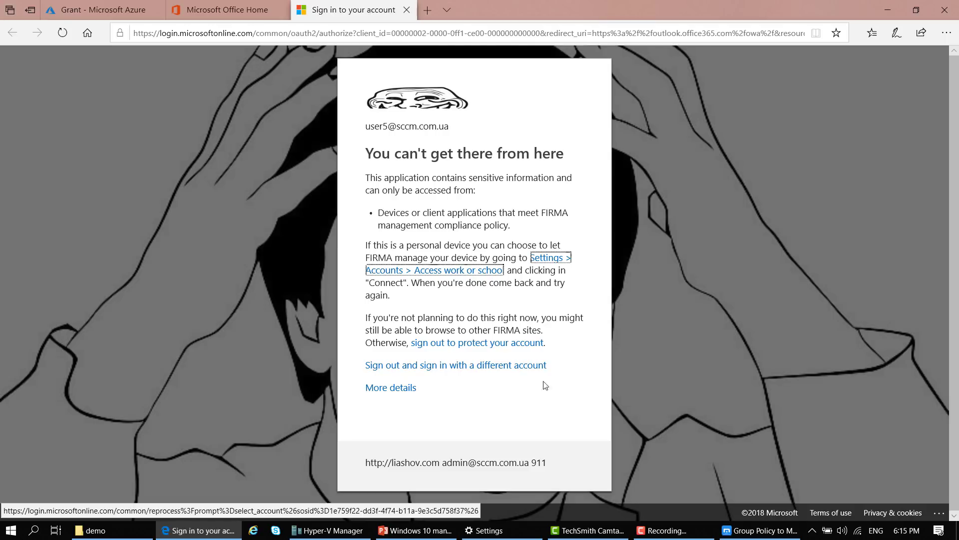
left_click(573, 364)
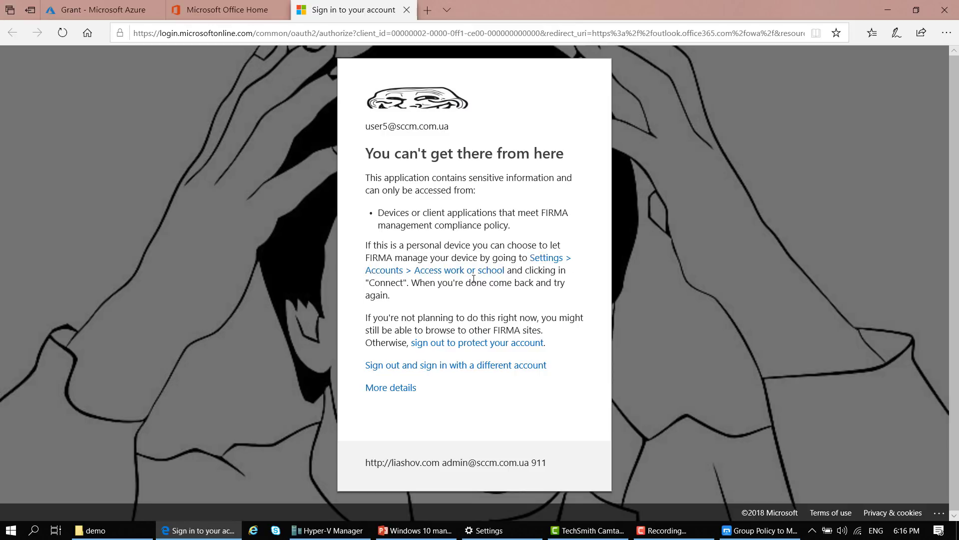
Go from System settings to Accounts > Access work or school and start connecting a work account
right_click(14, 533)
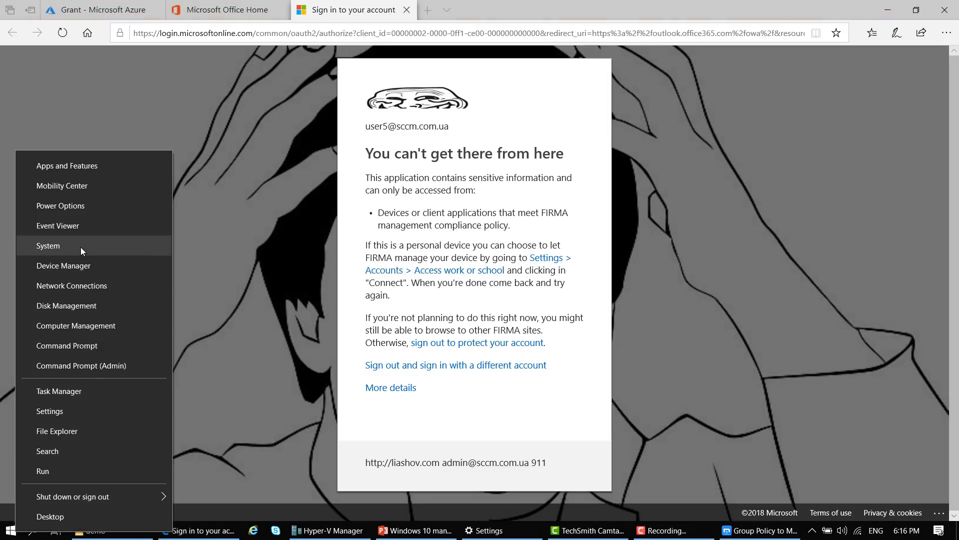
left_click(80, 247)
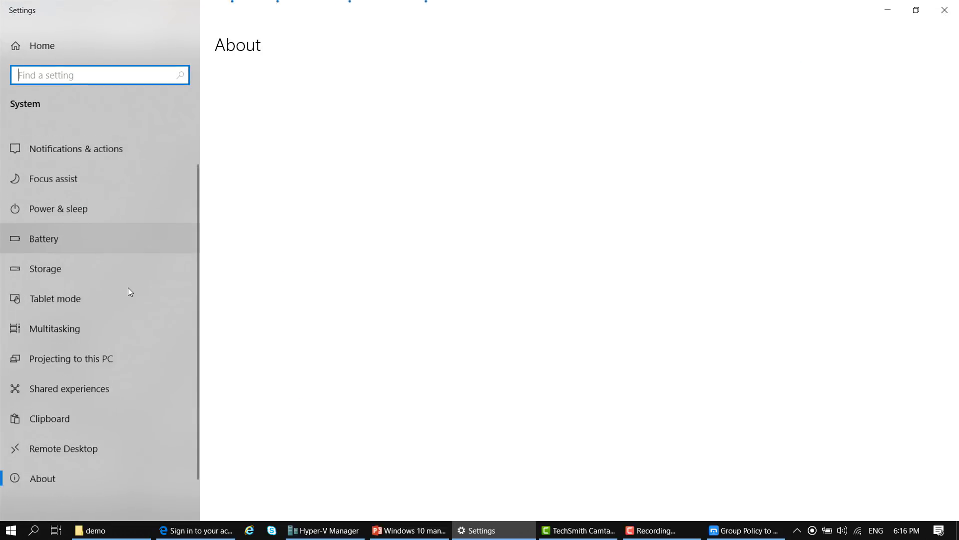
scroll(118, 282, "up", 1)
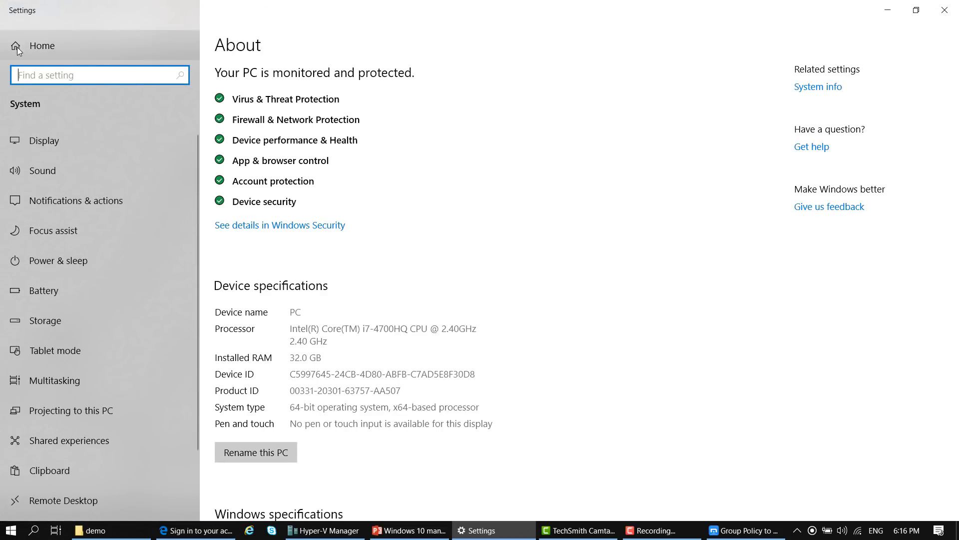
left_click(14, 52)
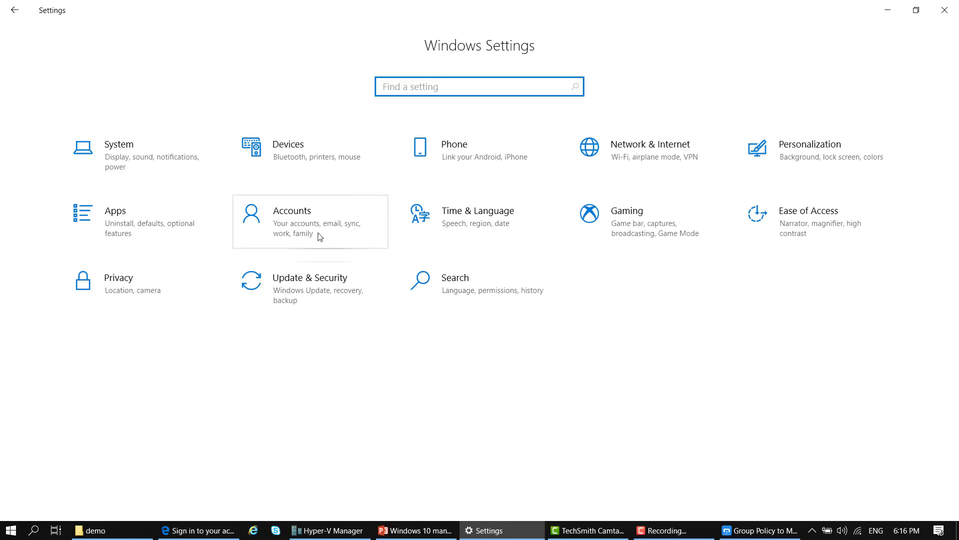
left_click(253, 239)
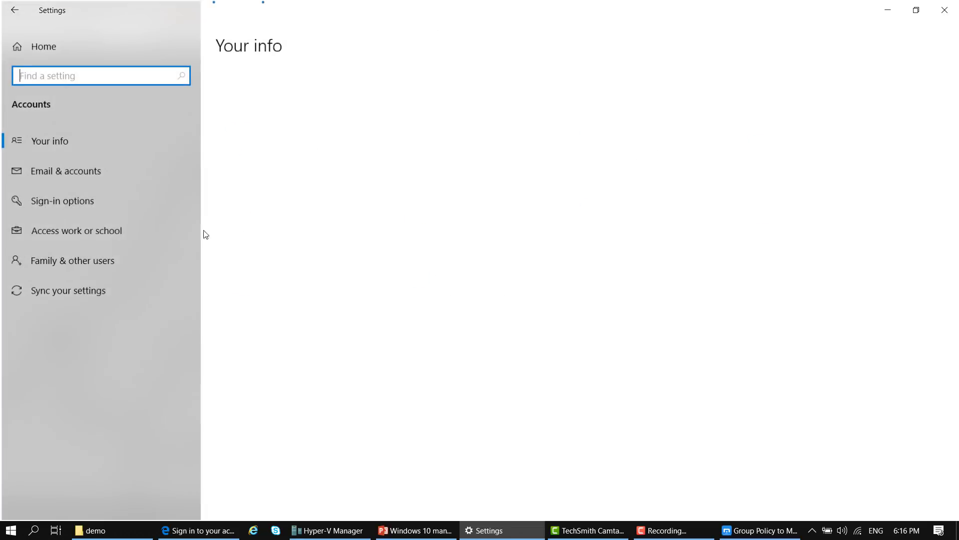
left_click(155, 242)
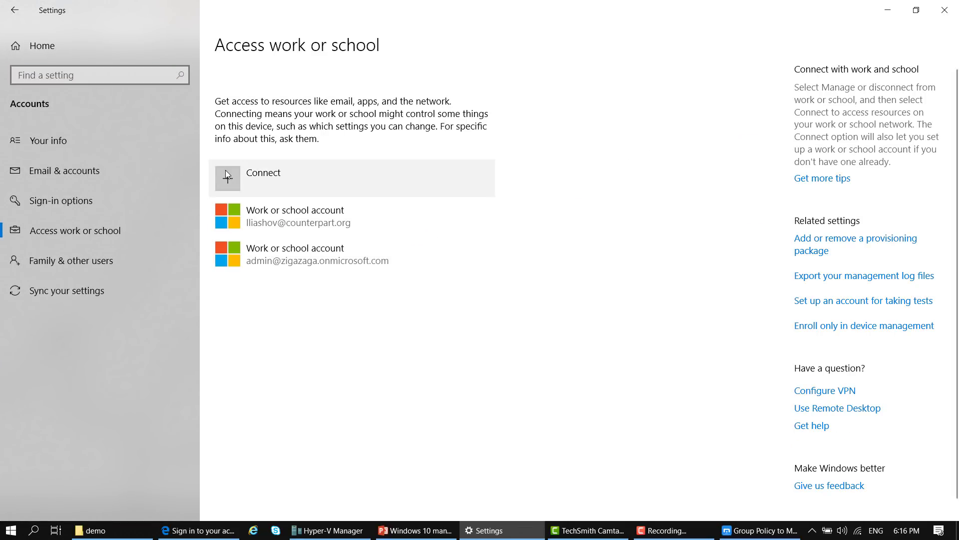
left_click(228, 178)
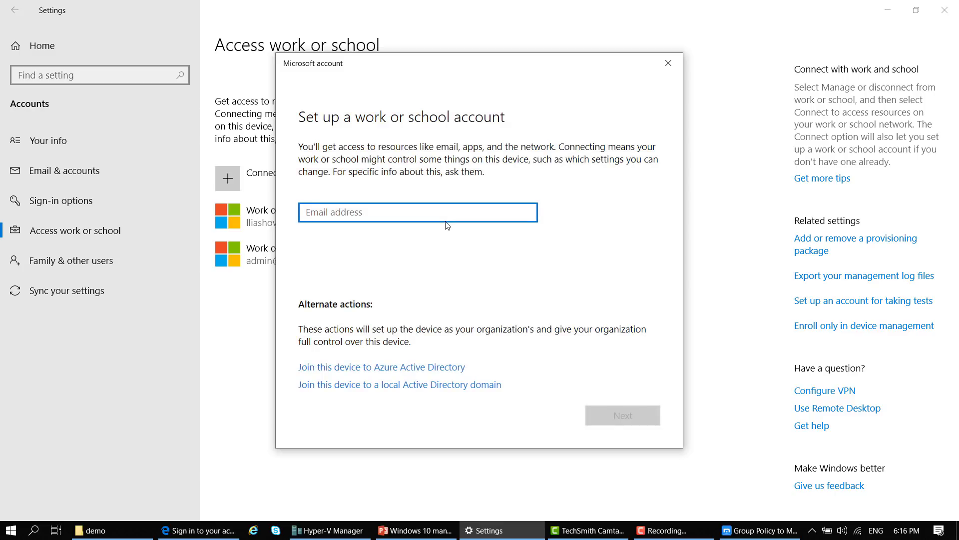
Choose to join this device to Azure Active Directory, enter the test user's work e-mail, and return to the browser
left_click(363, 367)
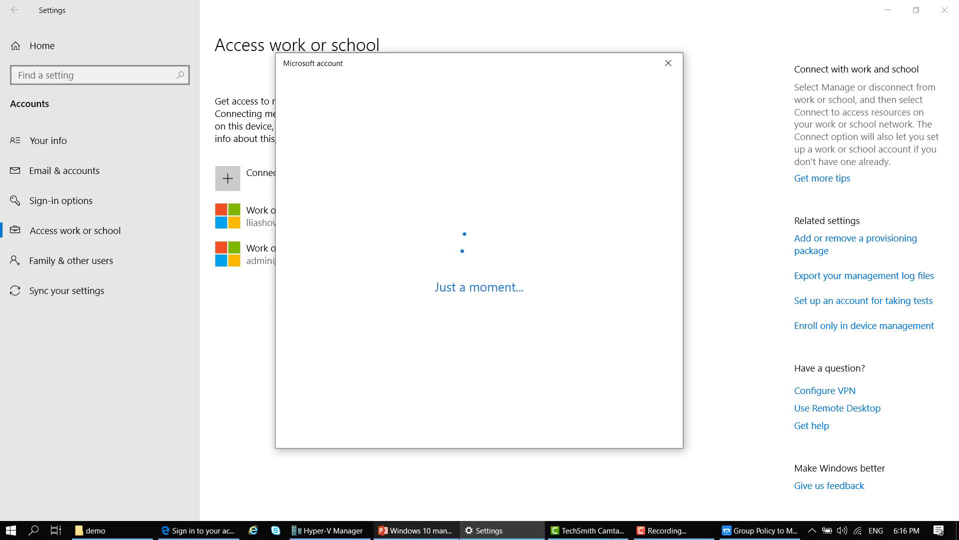
mouse_move(200, 531)
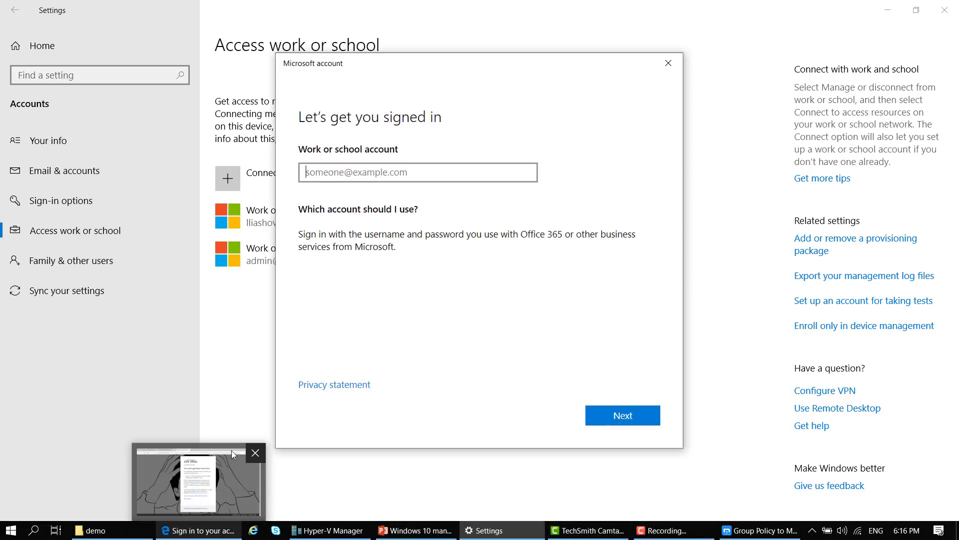
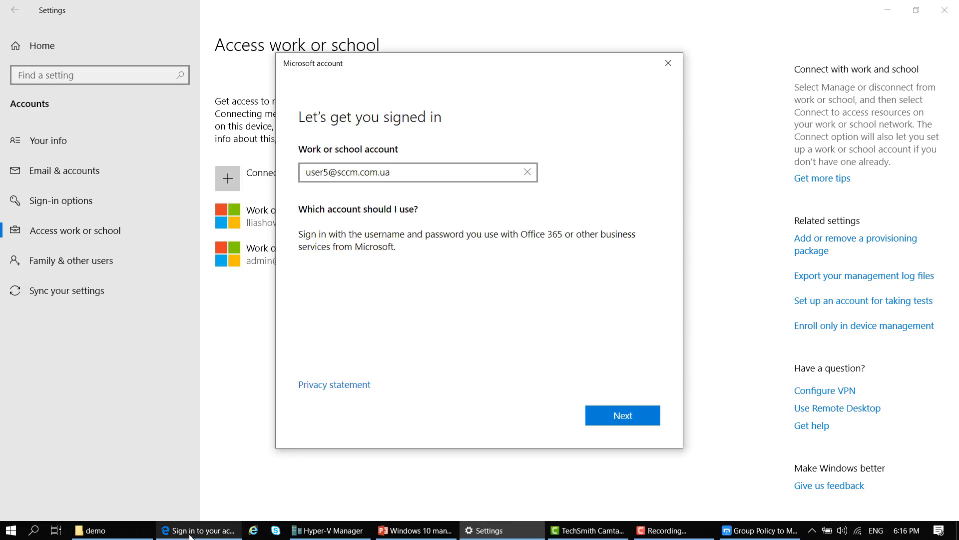
key("alt+Tab")
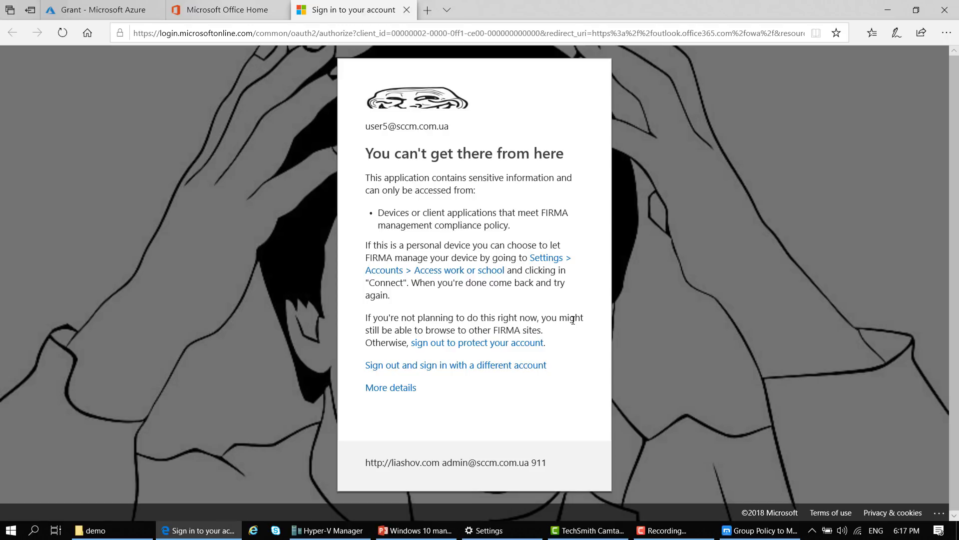
Review the policy's Conditions and Grant settings in Azure, then present the current PowerPoint slide full screen
left_click(122, 4)
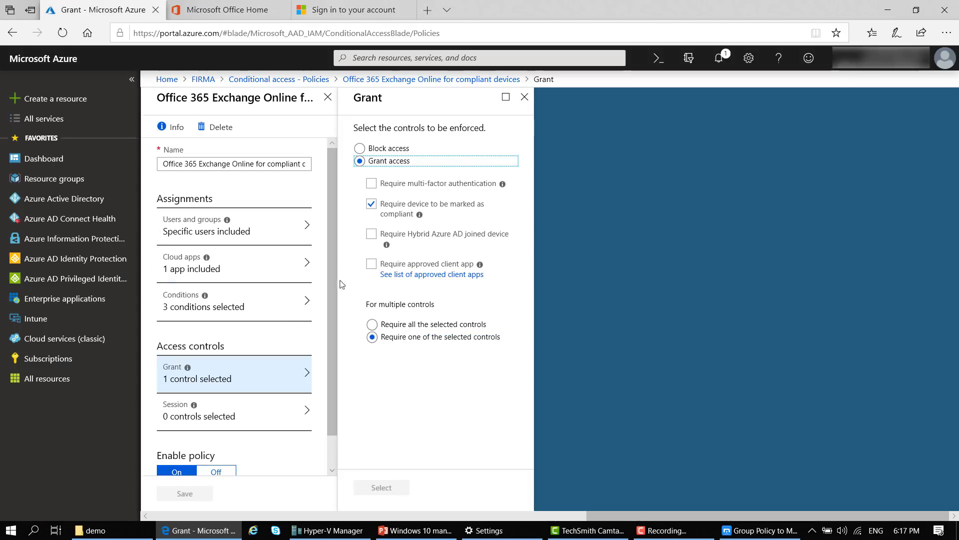
left_click(242, 305)
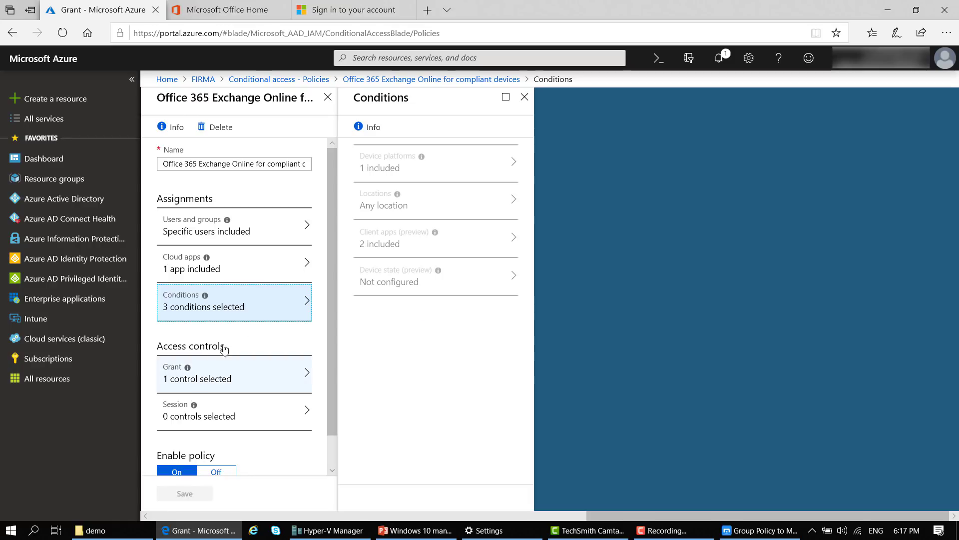
left_click(245, 372)
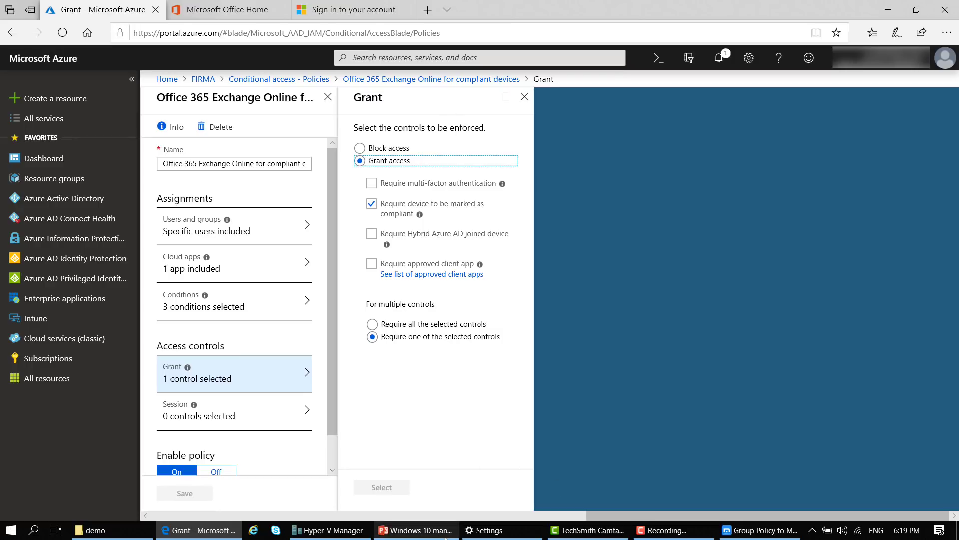
left_click(418, 530)
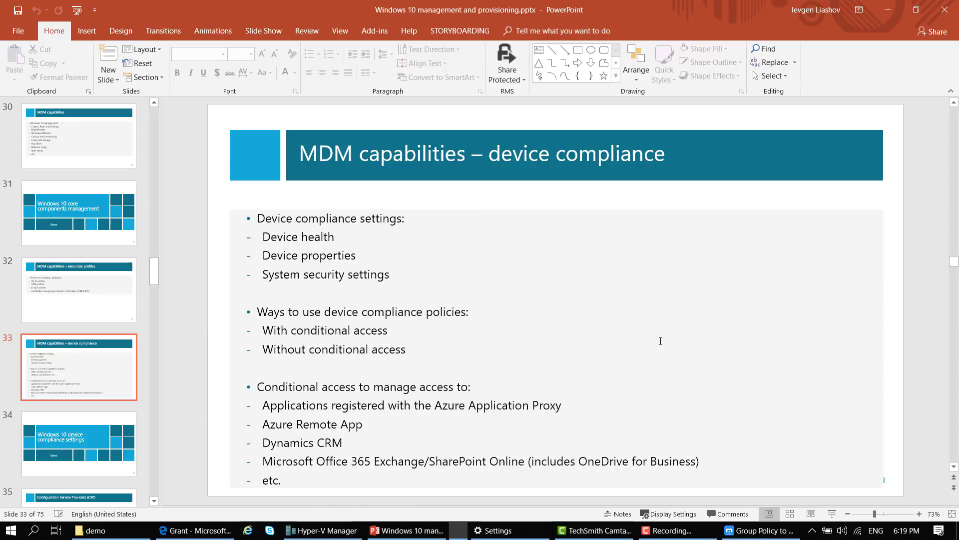
key("shift+F5")
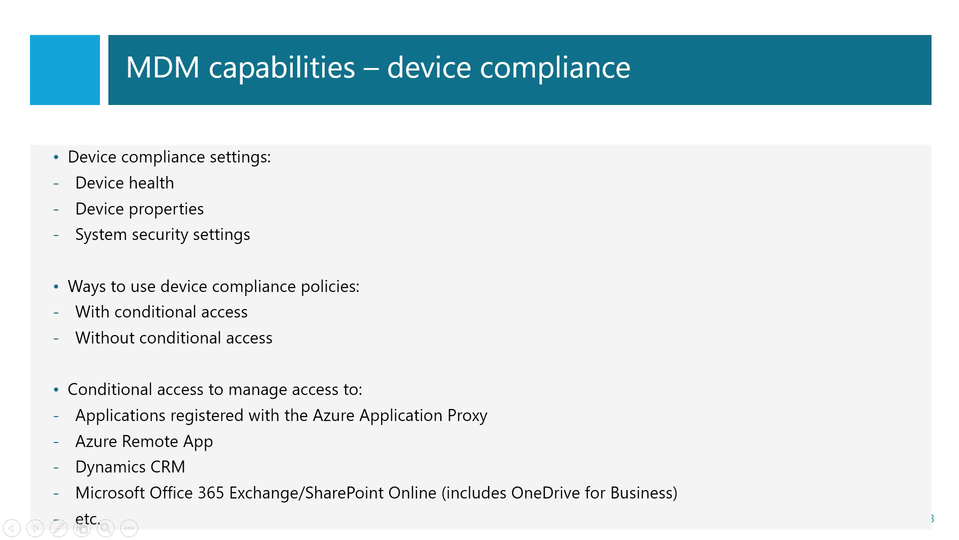
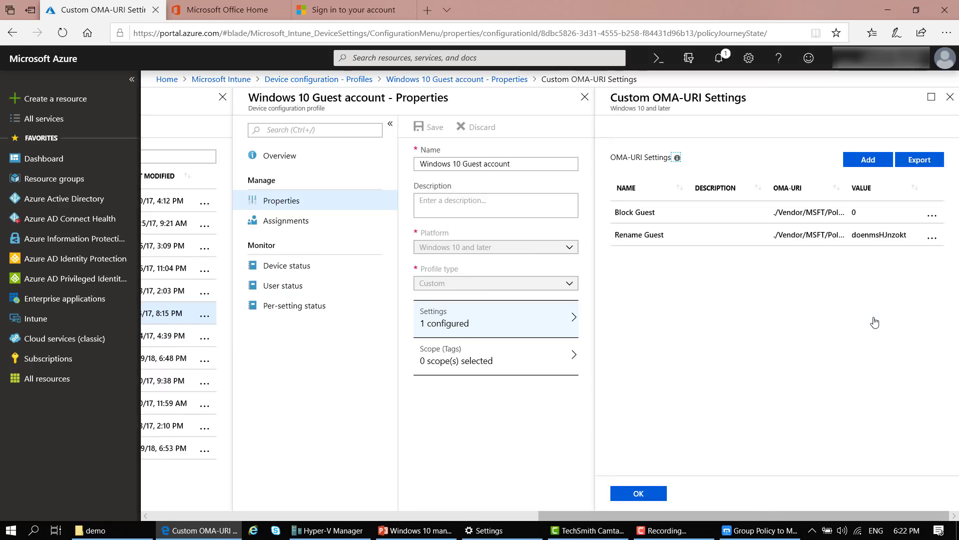
Maximize the Guest account's Custom OMA-URI Settings to show both full OMA-URI paths, then bring up Hyper-V Manager
left_click_drag(697, 517, 468, 514)
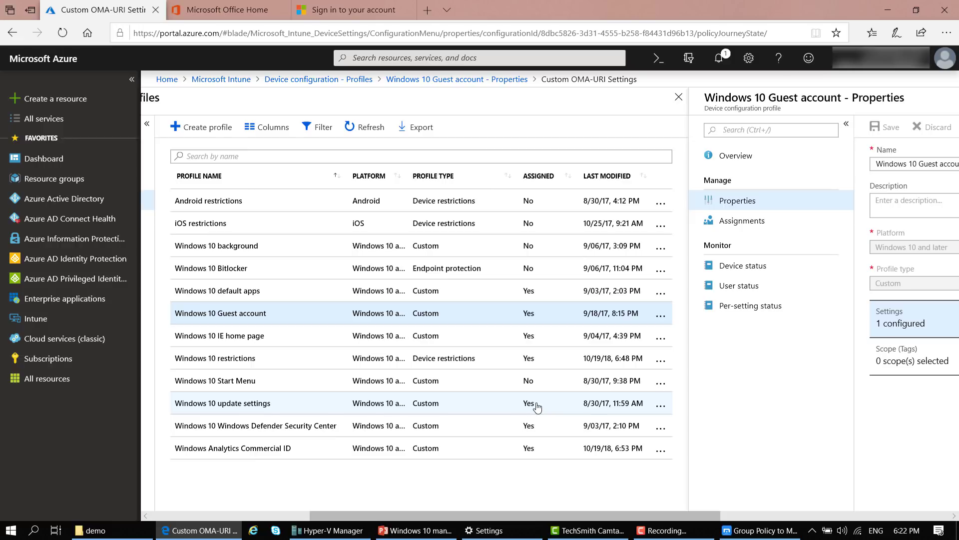
left_click_drag(676, 516, 931, 519)
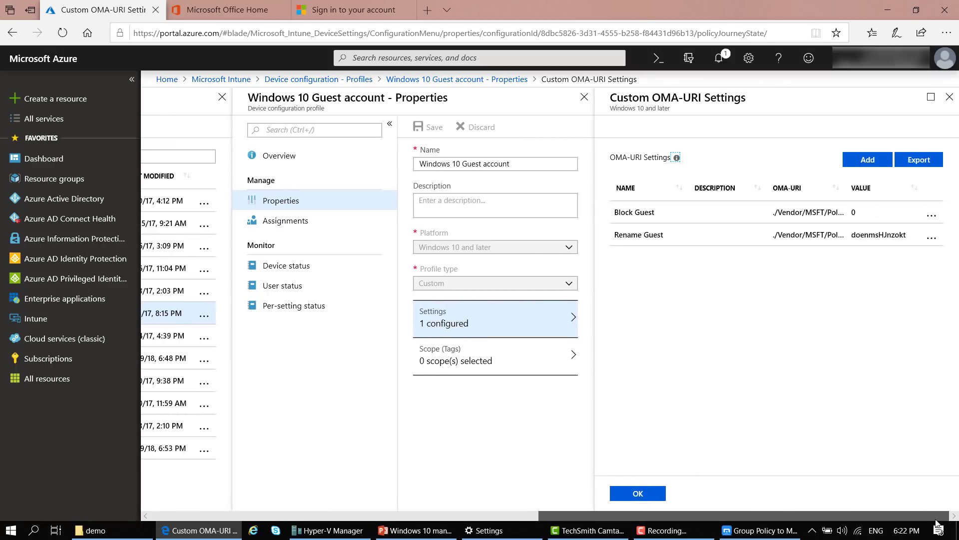
left_click(931, 97)
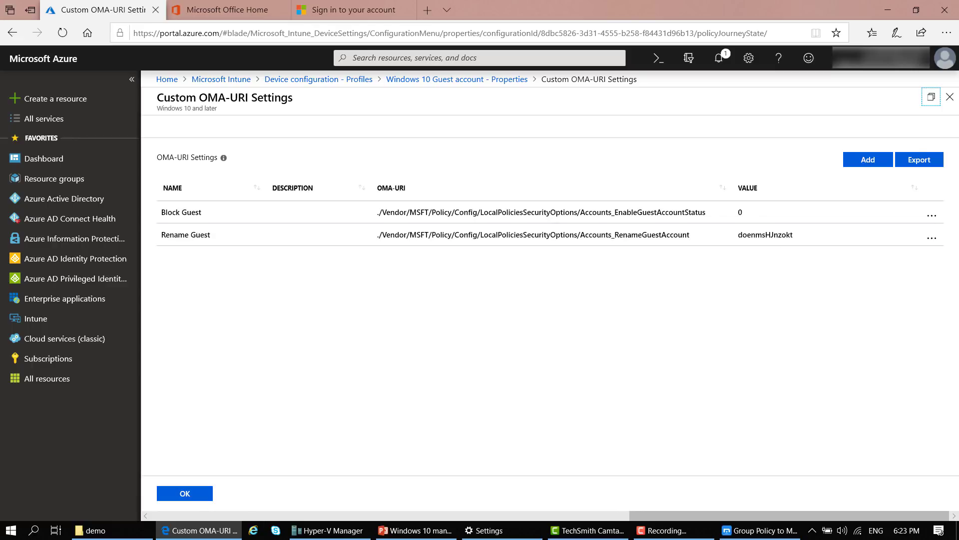
left_click(329, 530)
Connect to the running 'Windows 10 Azure AD' virtual machine
left_click(167, 234)
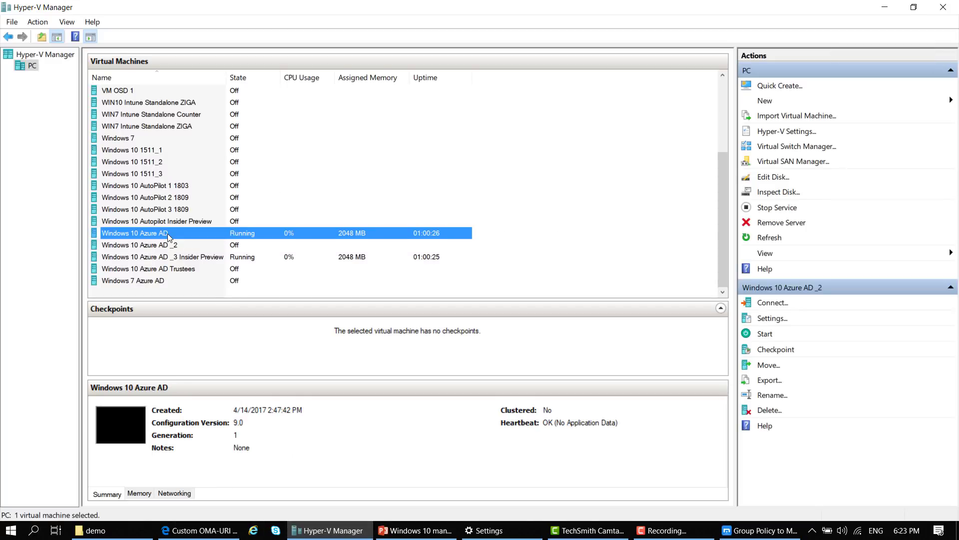
double_click(167, 233)
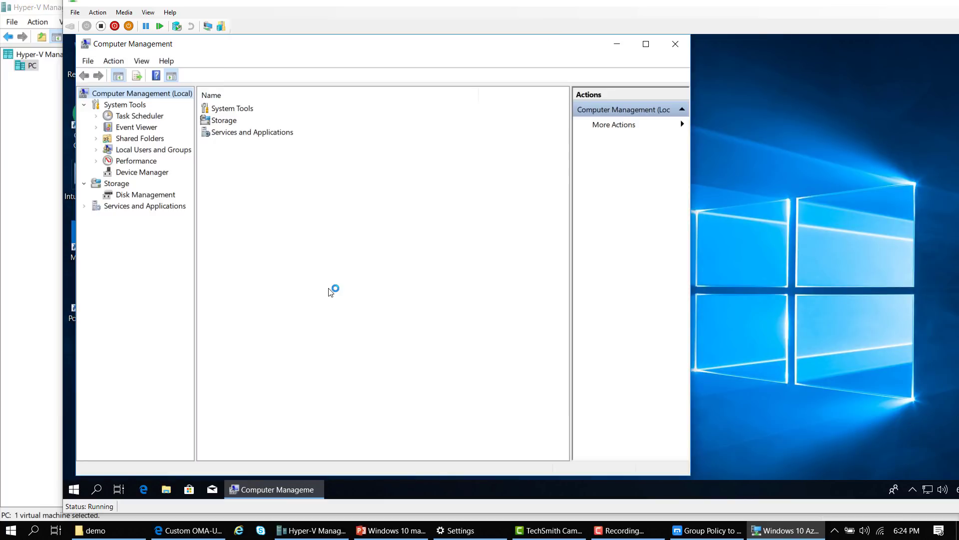
List Local Users and Groups > Users at full size with auto-fitted Name and Description columns, selecting the renamed guest account
left_click(95, 150)
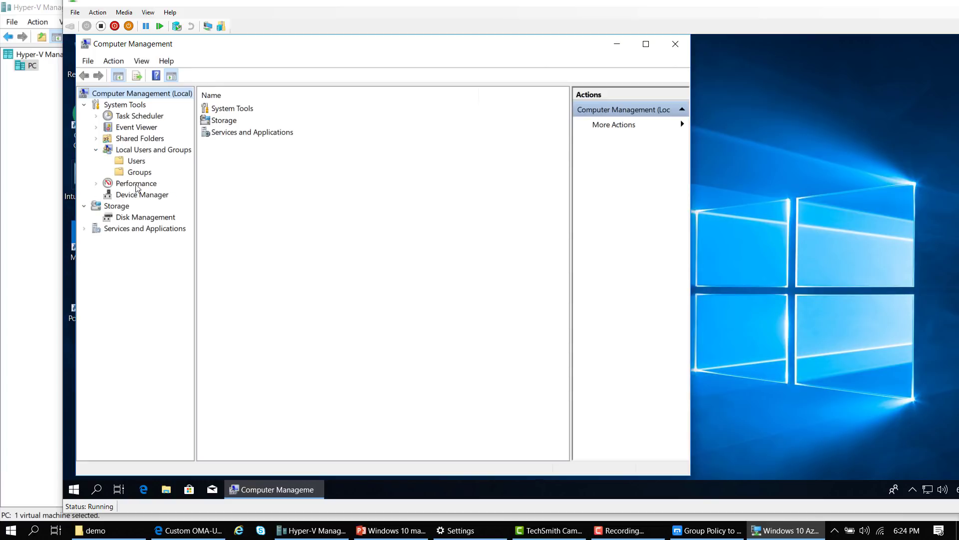
left_click(130, 162)
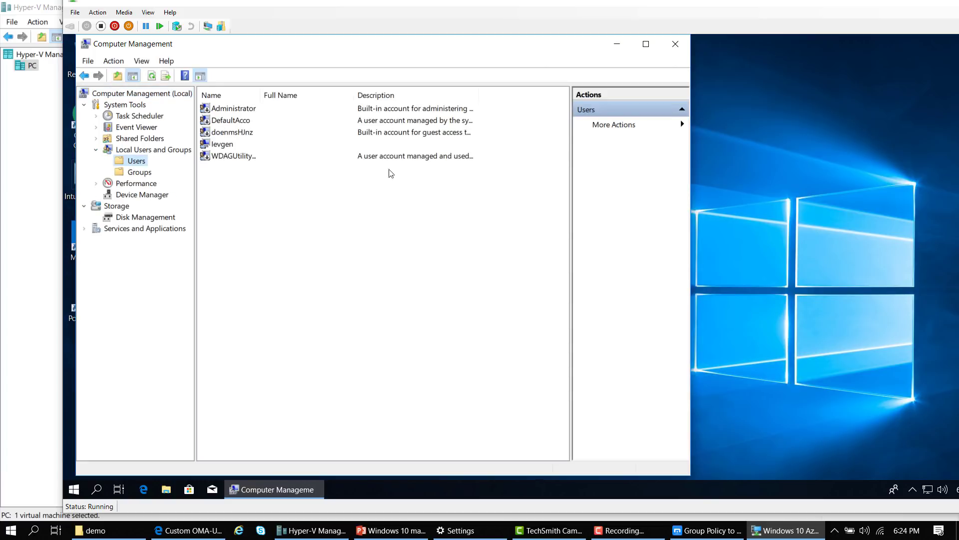
left_click(646, 45)
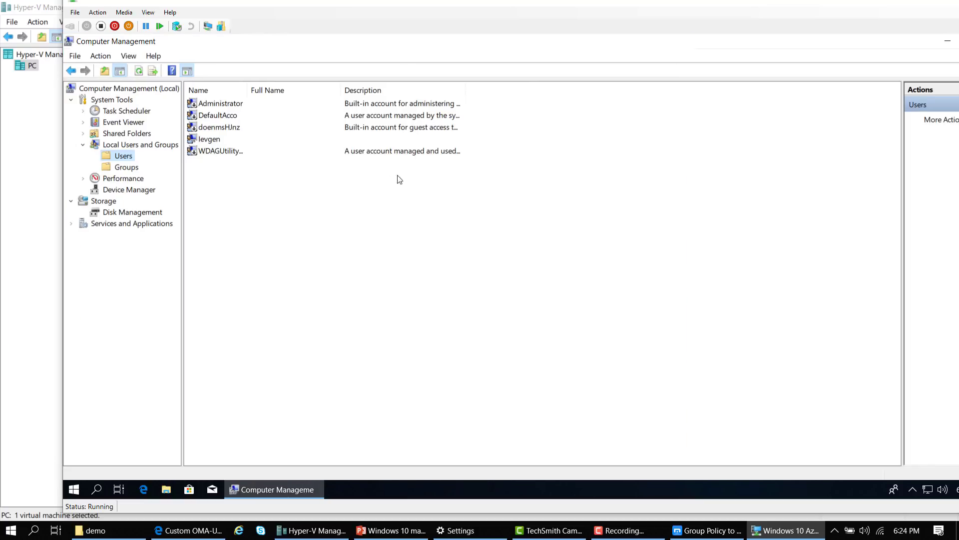
double_click(247, 90)
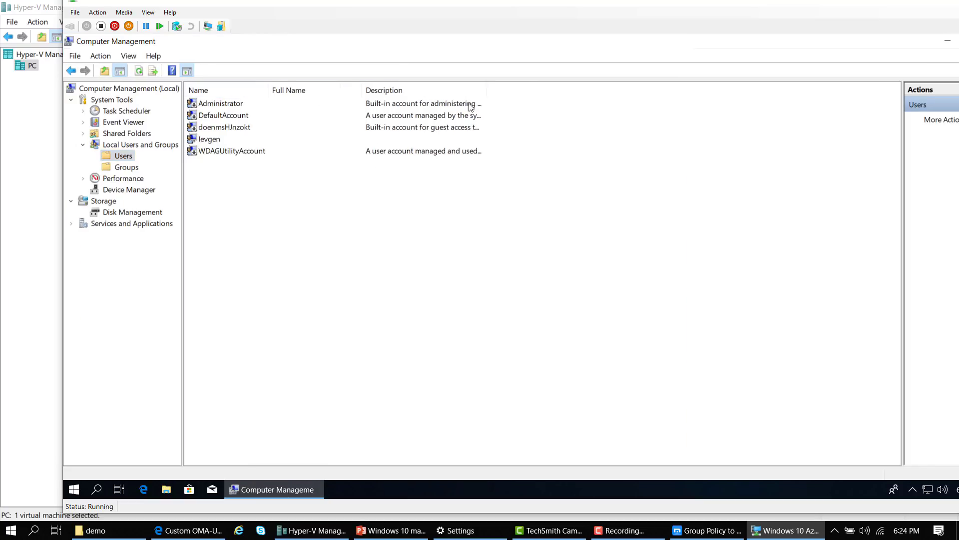
double_click(486, 90)
left_click(239, 131)
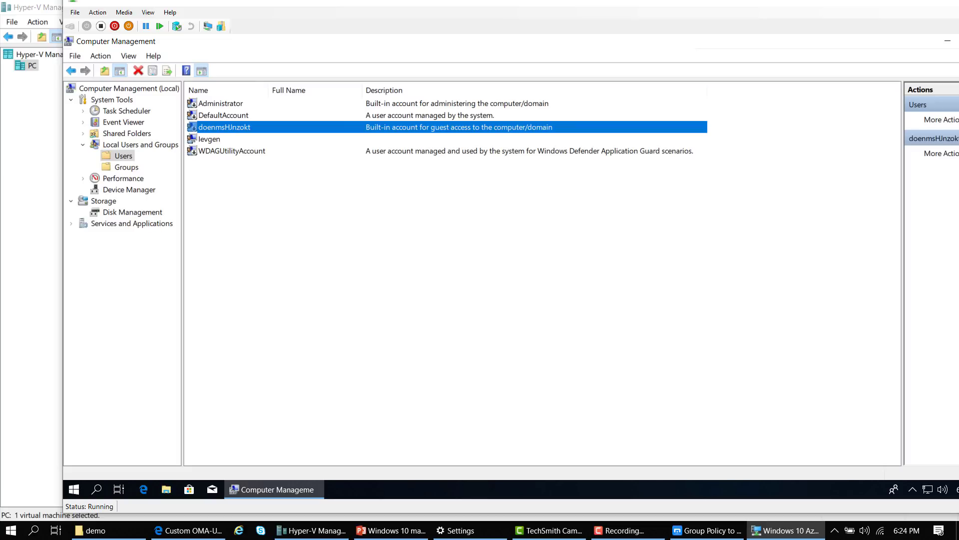
Show the CSP slide in the presentation again, then return to the VM
left_click(390, 534)
key("Up")
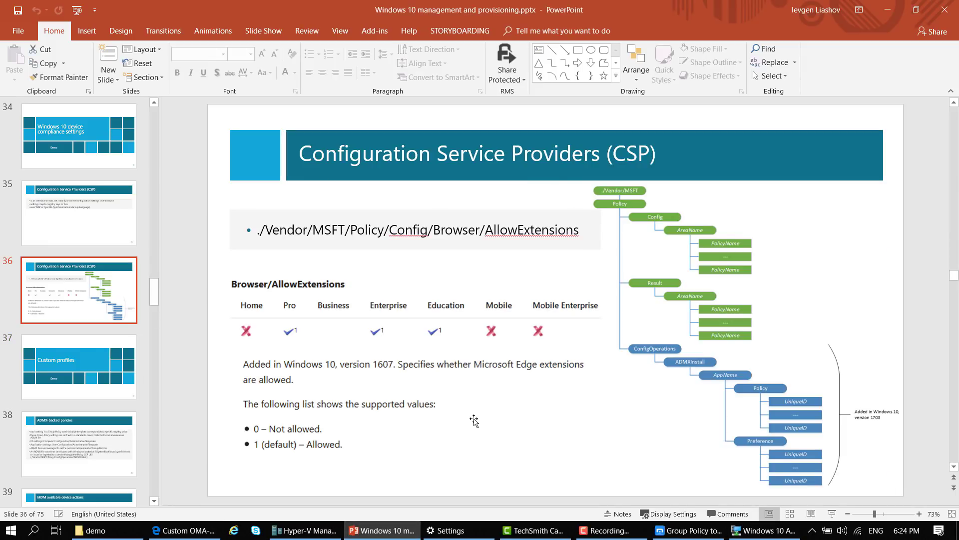
mouse_move(366, 528)
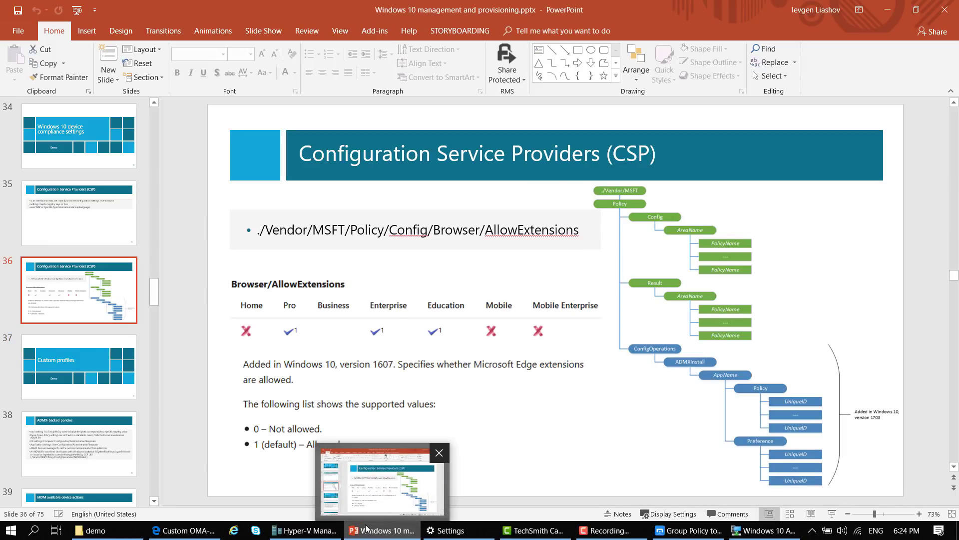
left_click(374, 530)
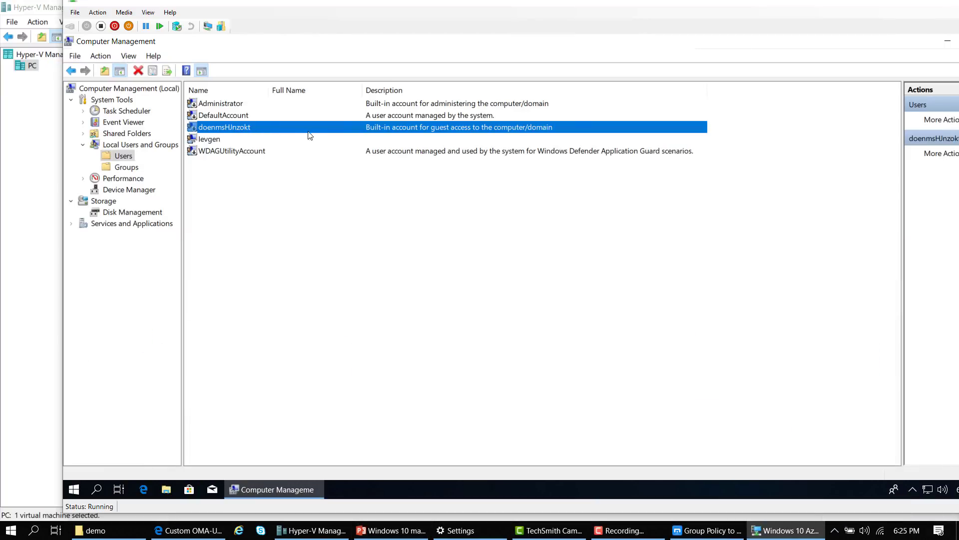
Compare the other local account with the renamed guest account, then go back to the Intune portal
left_click(390, 134)
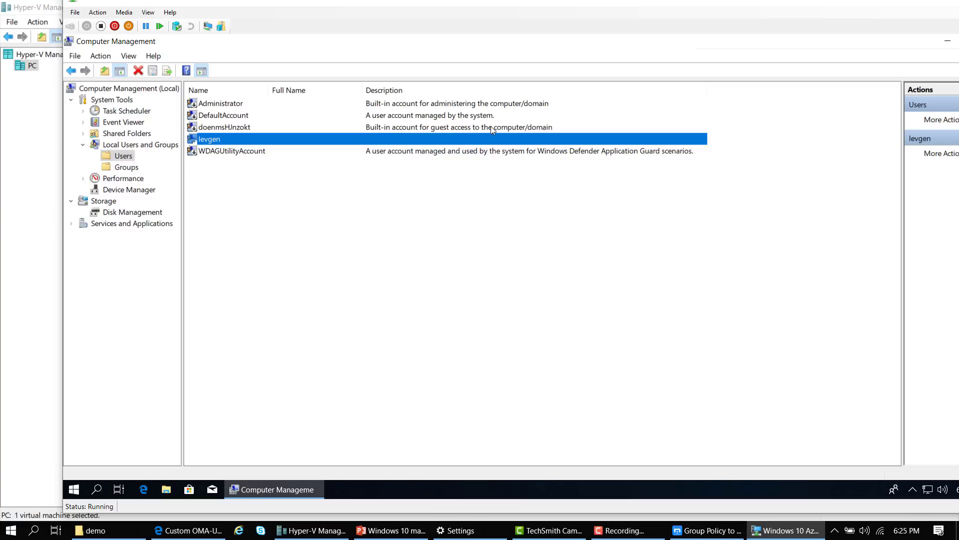
left_click(214, 130)
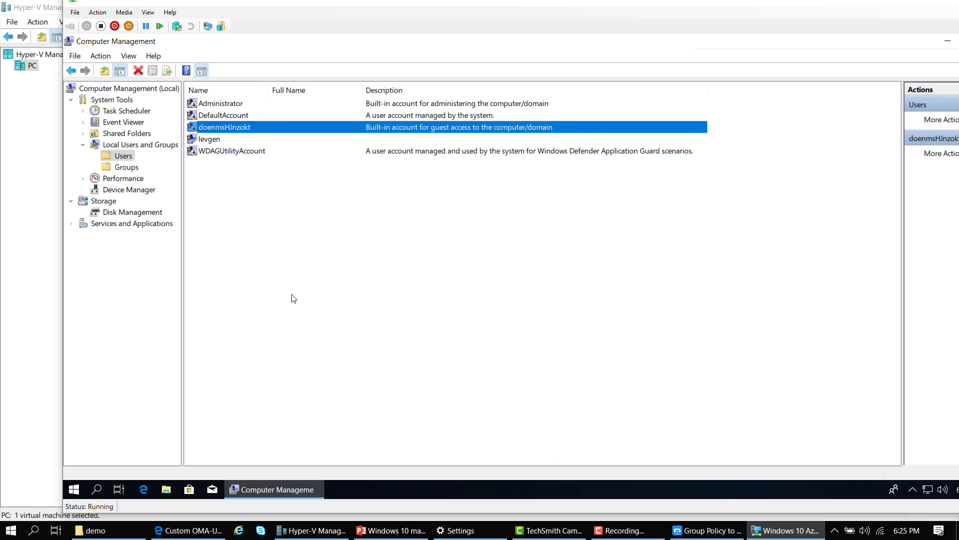
left_click(188, 530)
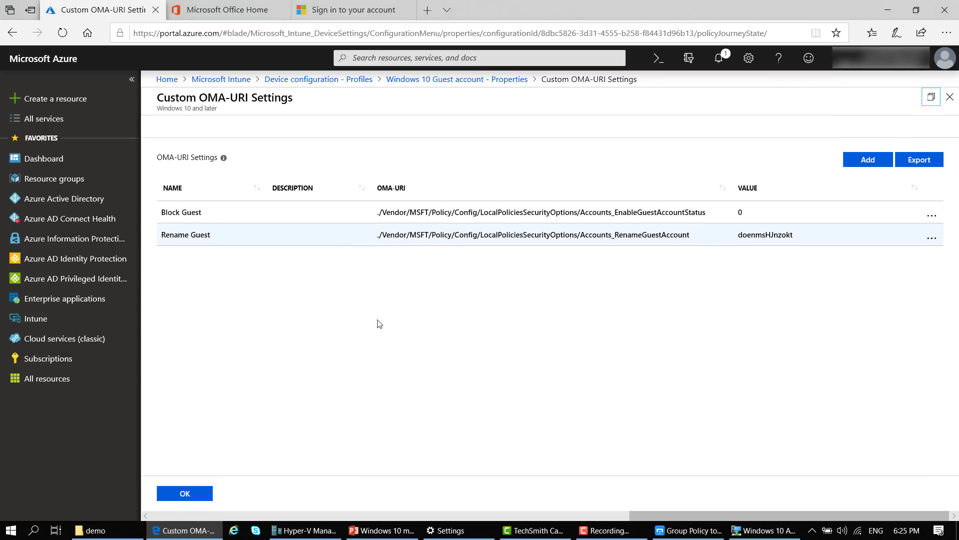
Open the 'Windows 10 update settings' profile's properties and its '1 configured' OMA-URI settings
left_click_drag(728, 517, 342, 517)
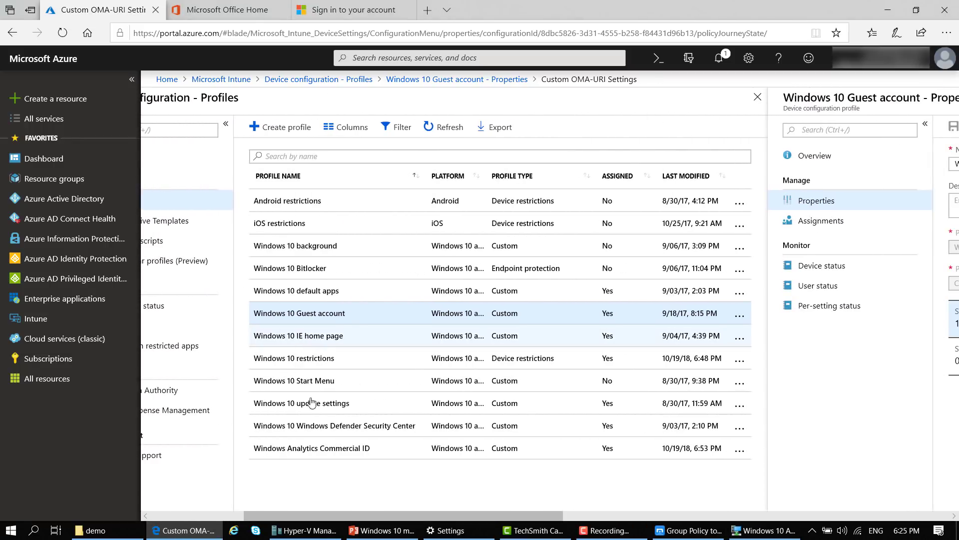
left_click(277, 408)
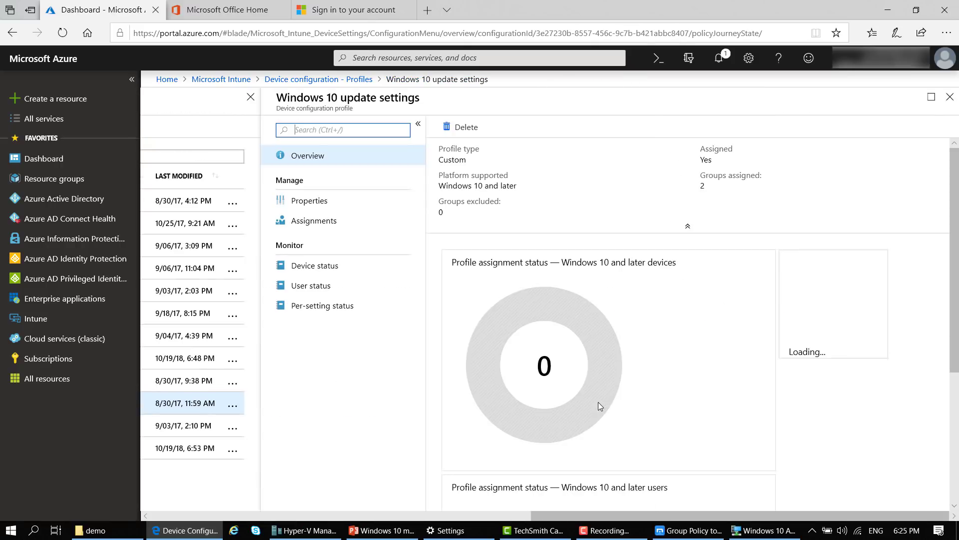
left_click(308, 202)
left_click(850, 318)
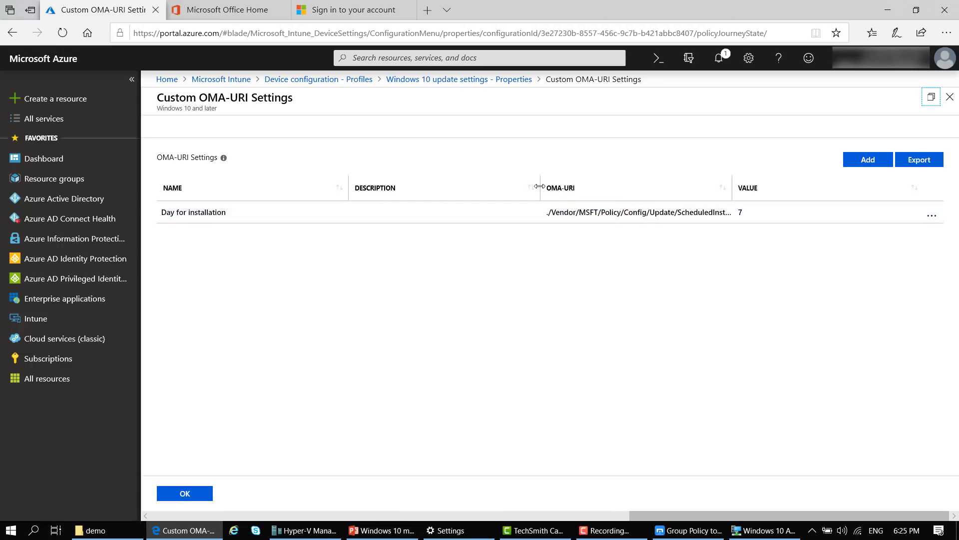
Narrow the Description column to show the full ScheduledInstallDay path, then present slide 38, 'ADMX-backed policies'
left_click_drag(470, 188, 450, 190)
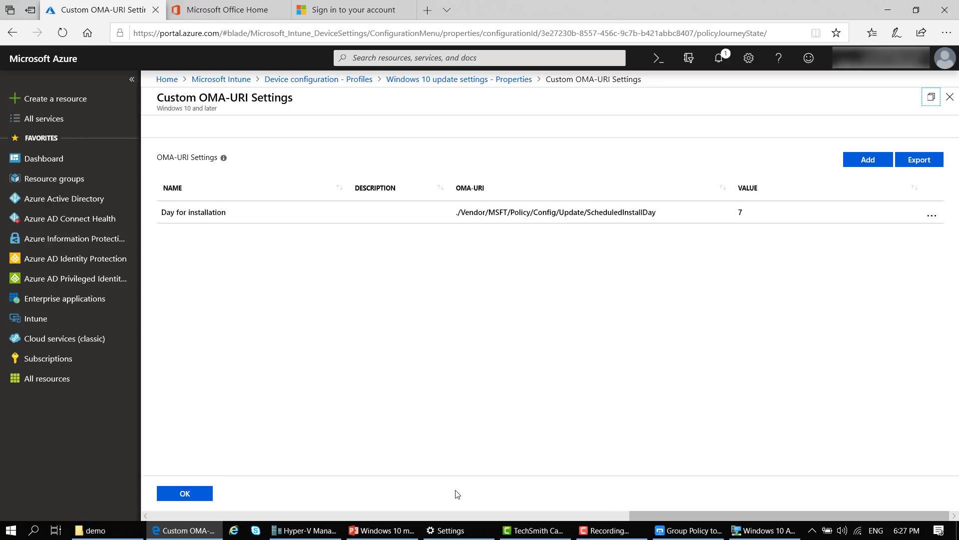
left_click(378, 536)
key("shift+F5")
key("Right")
key("Right")
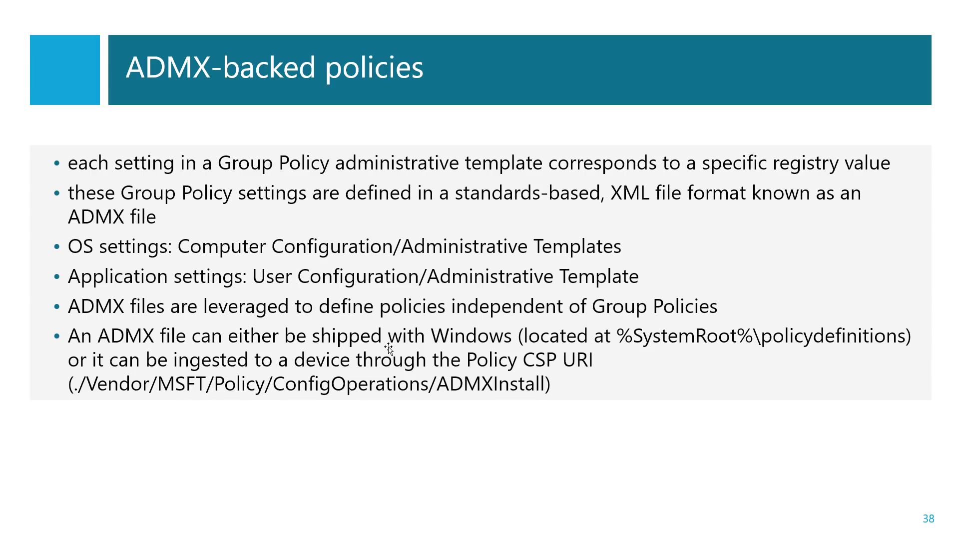
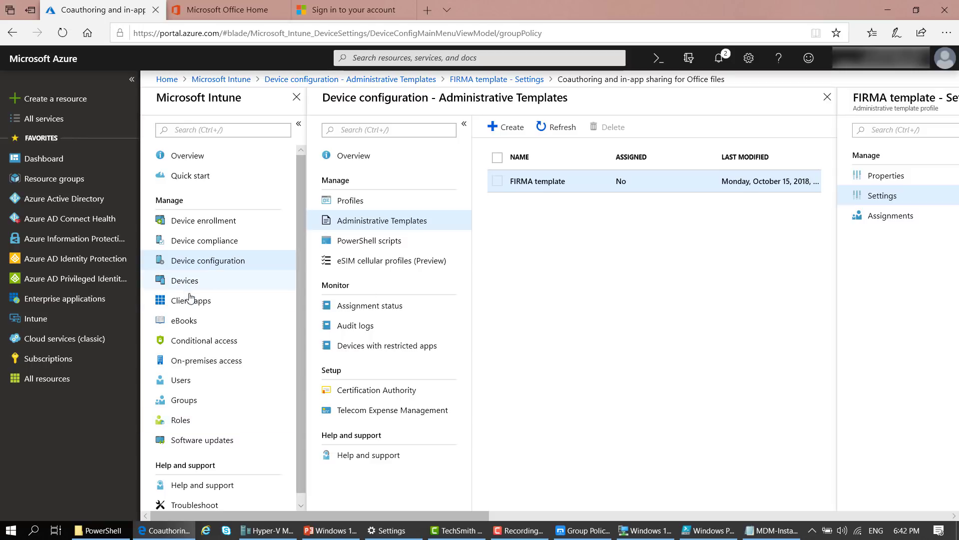
Go to Client apps > Apps, start adding an app, and show the App type list
left_click(177, 308)
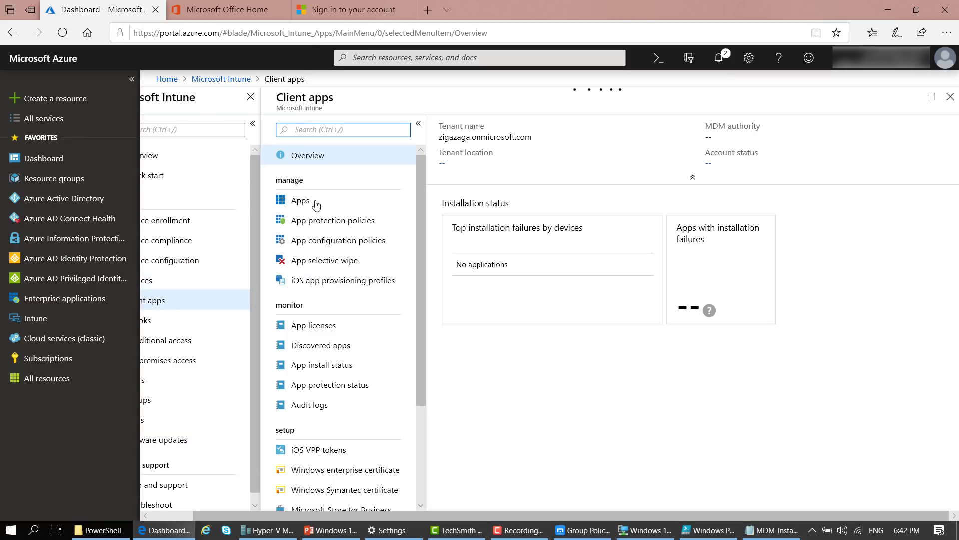
left_click(315, 205)
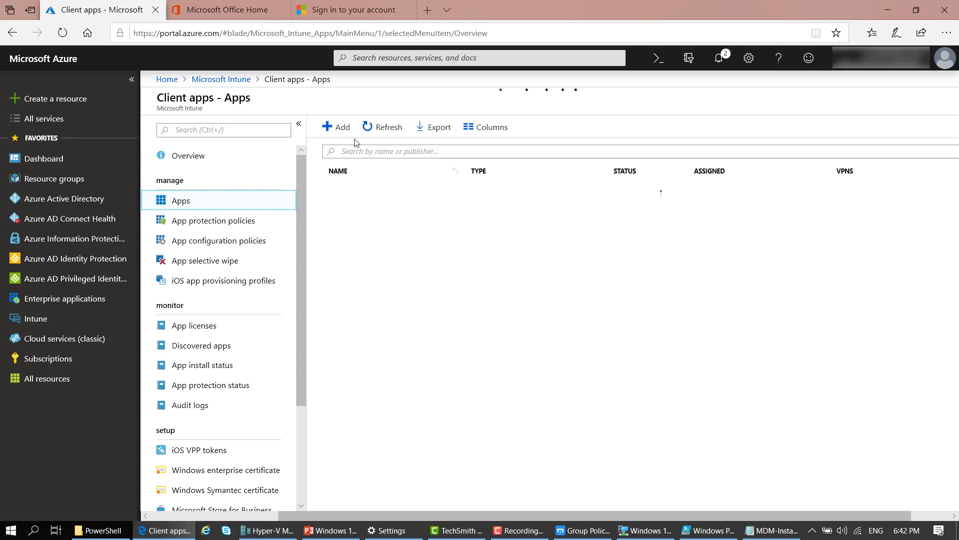
left_click(329, 127)
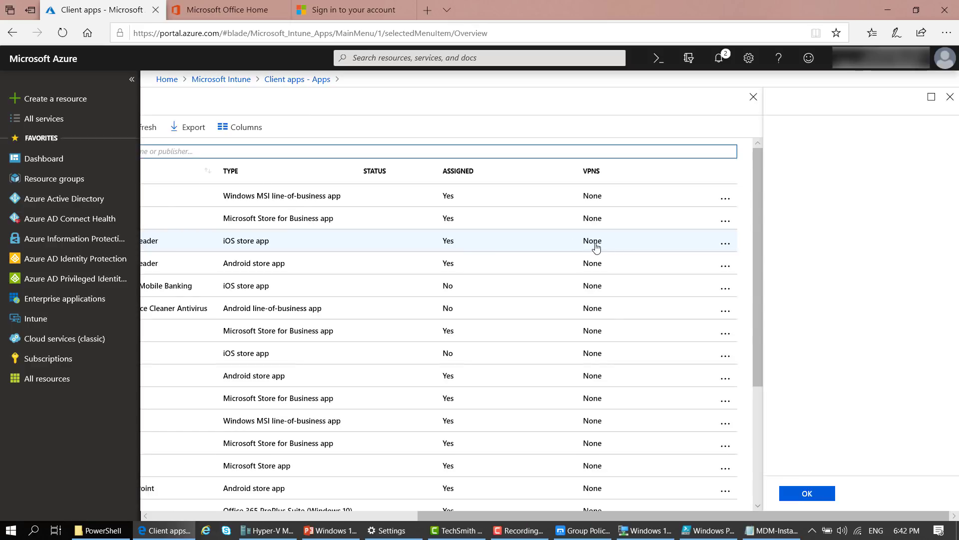
left_click_drag(724, 515, 676, 515)
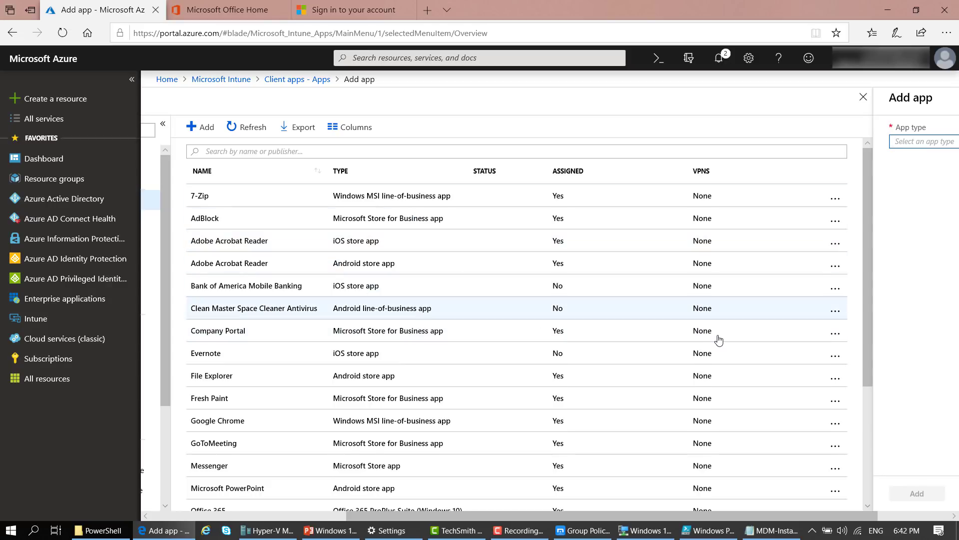
left_click_drag(861, 519, 934, 516)
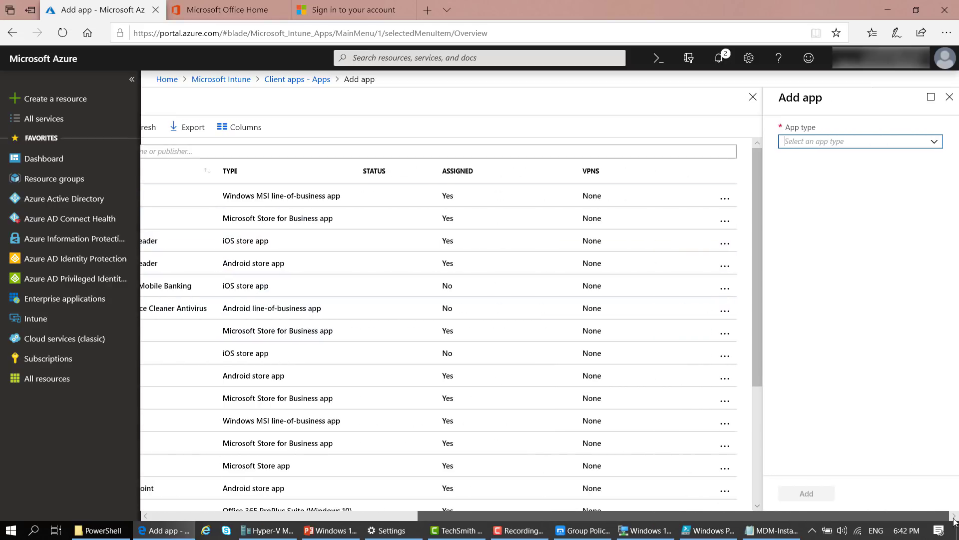
left_click(936, 144)
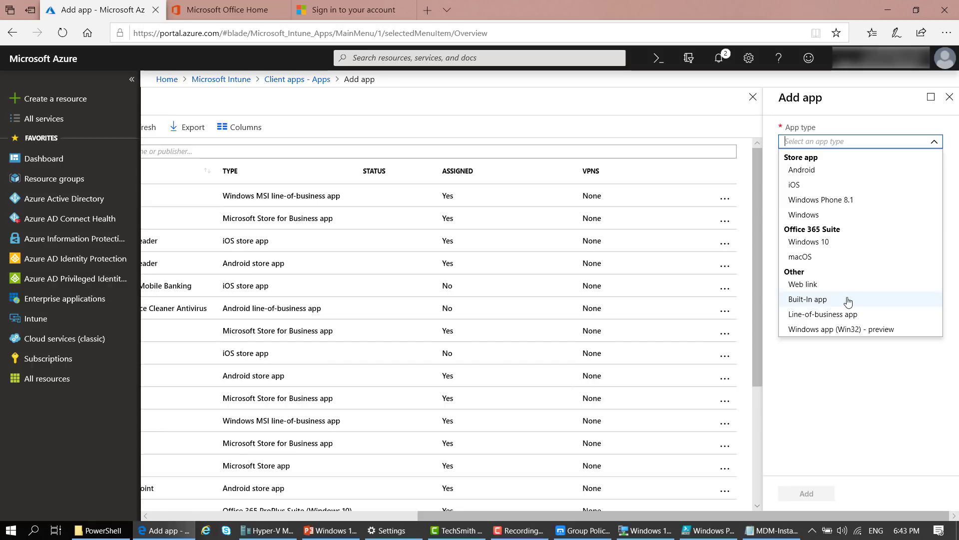
Choose 'Windows app (Win32) - preview' over Line-of-business, then reach the App package file pane
left_click(892, 332)
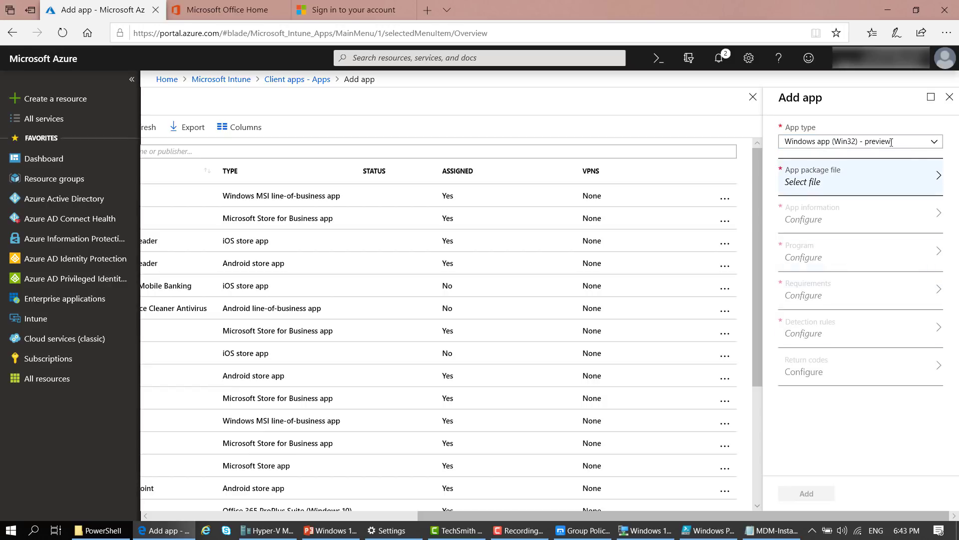
left_click_drag(736, 516, 662, 516)
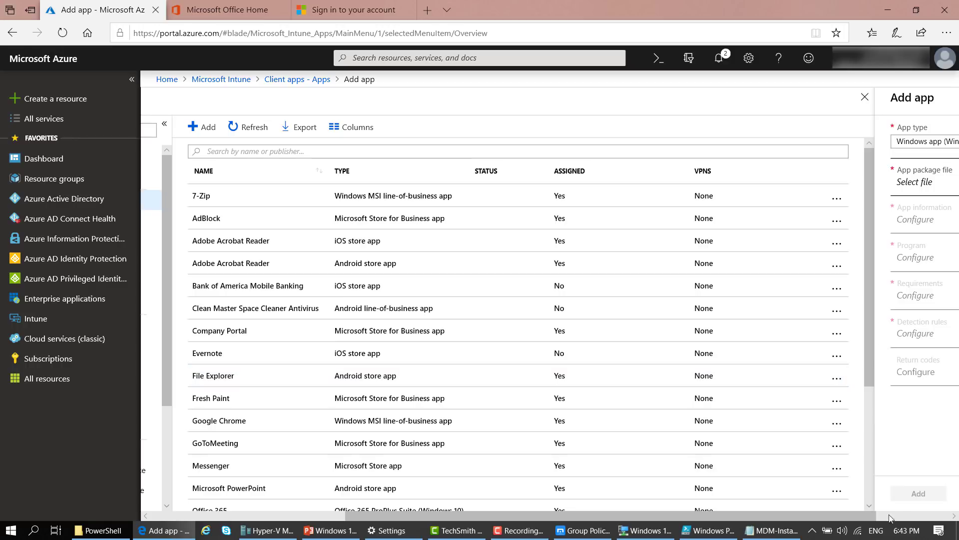
left_click_drag(872, 521, 944, 521)
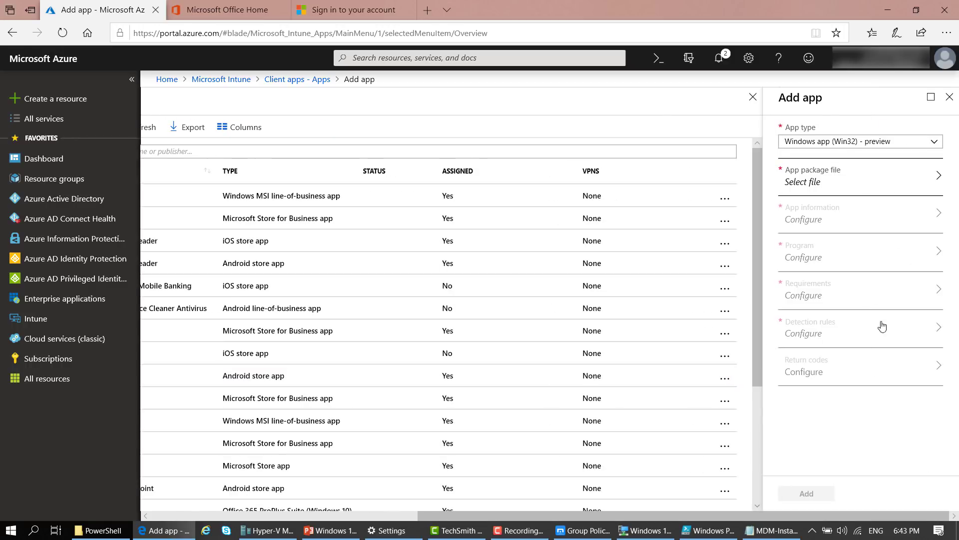
left_click(937, 145)
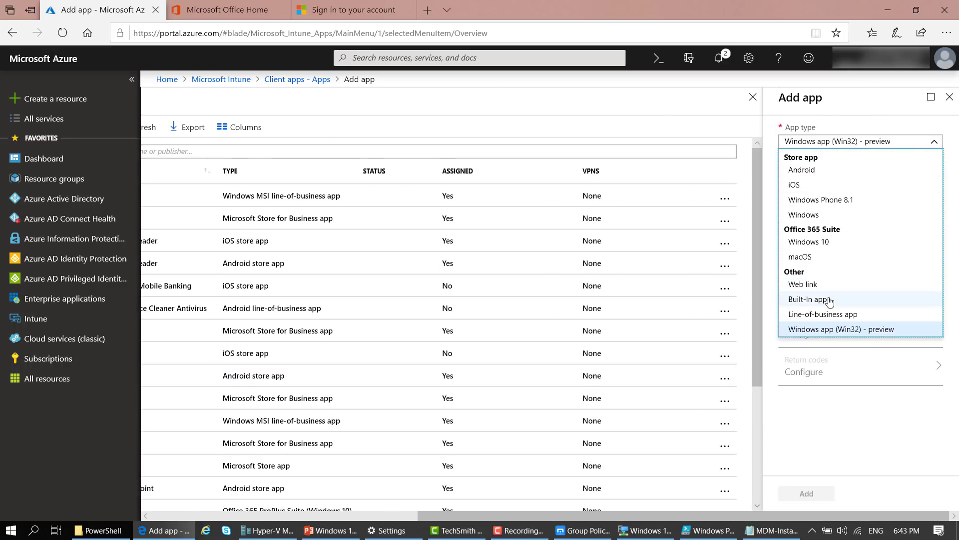
left_click(841, 314)
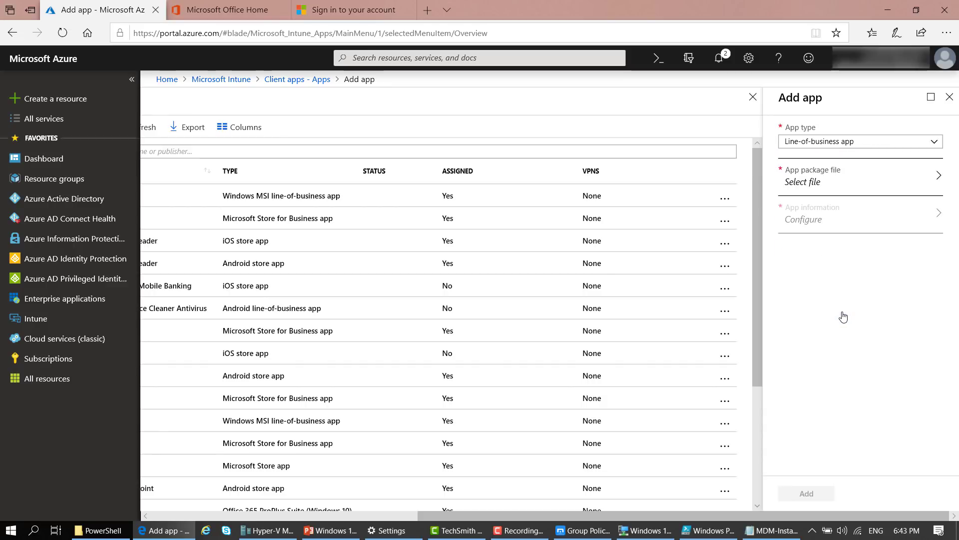
left_click(846, 180)
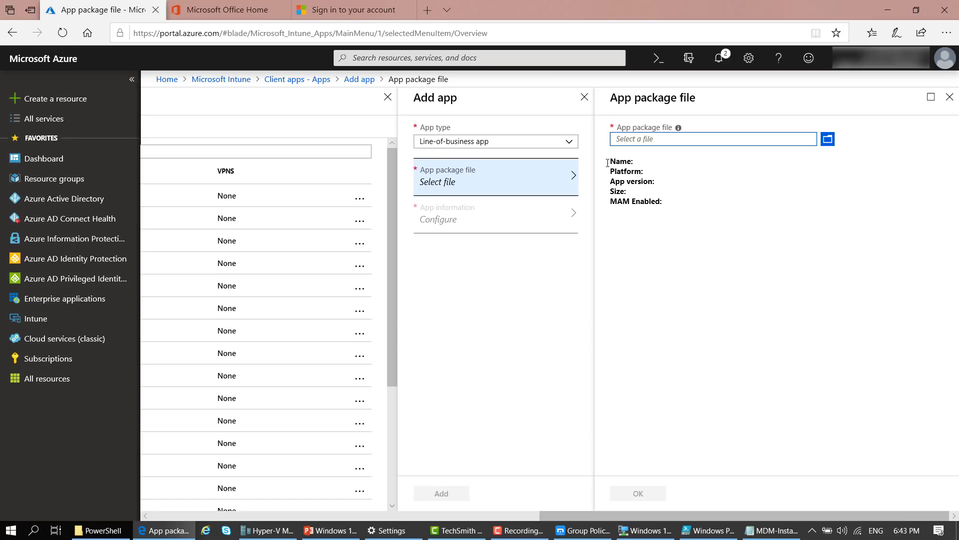
left_click(573, 144)
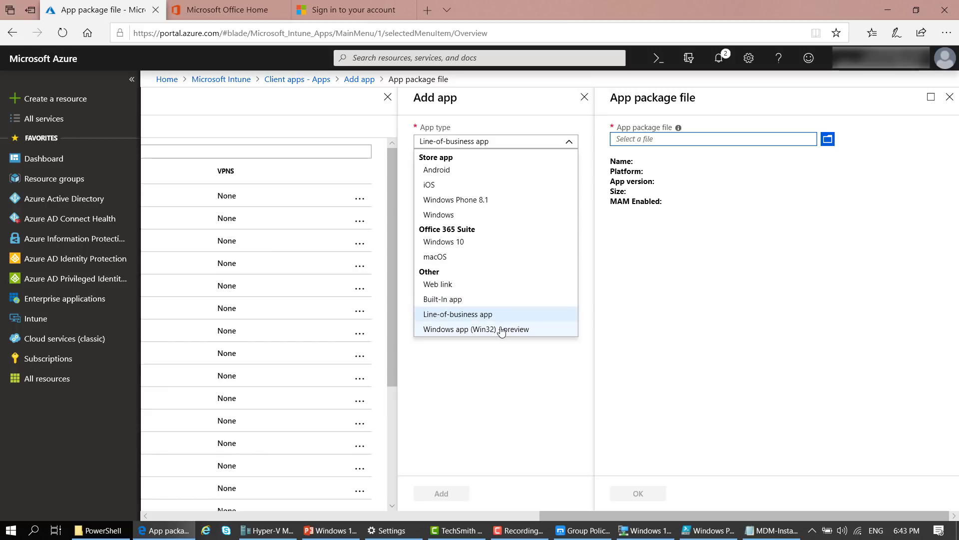
left_click(577, 327)
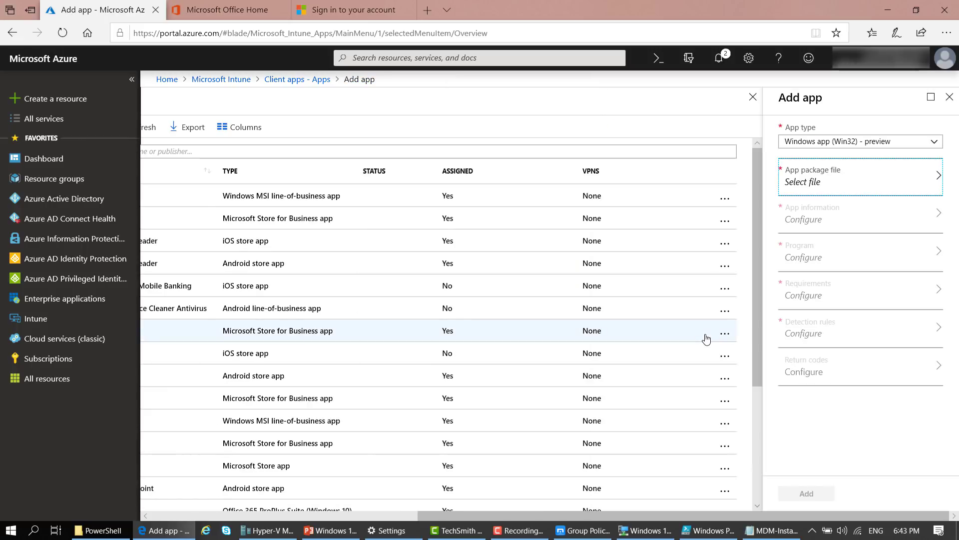
left_click(807, 181)
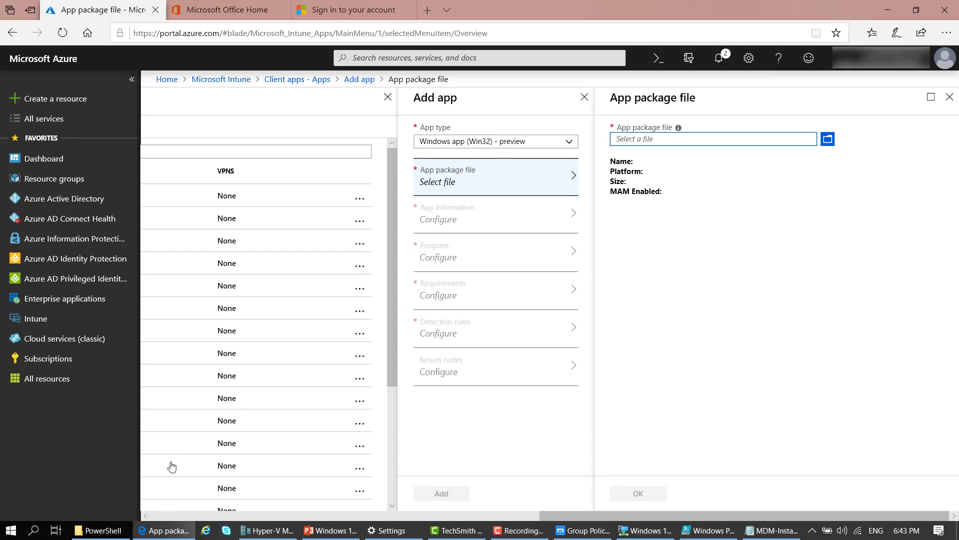
Browse to demo > Intune Win32 App Packaging Tool and launch Command Prompt (Admin)
left_click(97, 530)
left_click(163, 39)
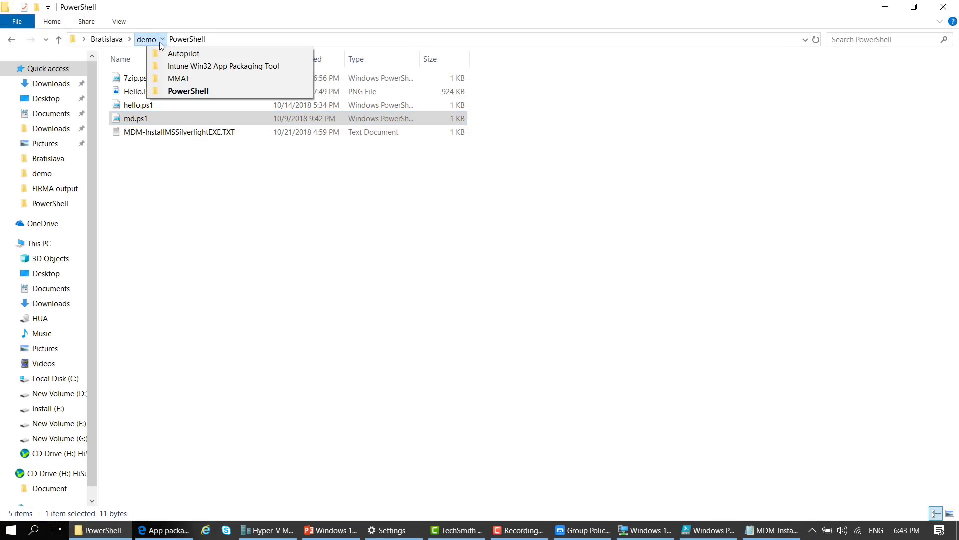
left_click(152, 40)
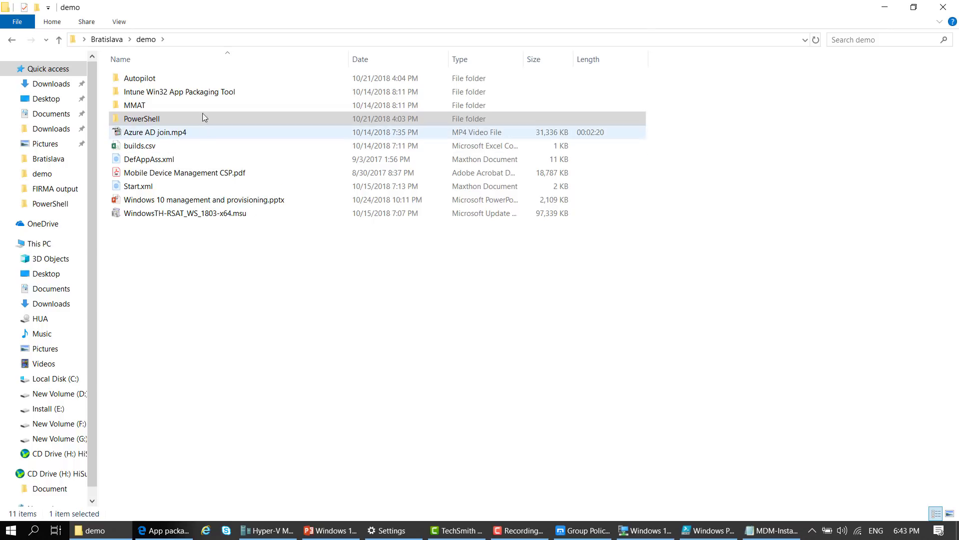
left_click(160, 96)
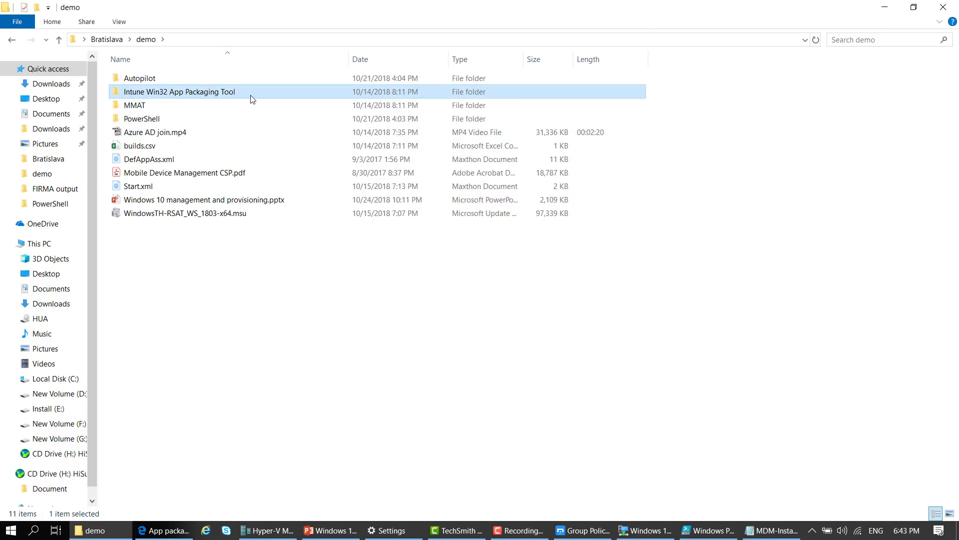
double_click(252, 97)
left_click(180, 108)
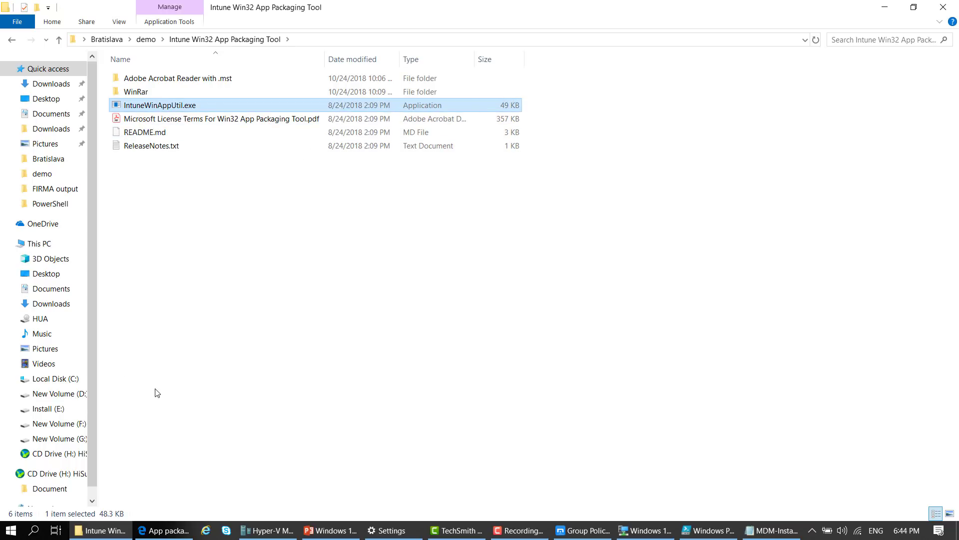
right_click(6, 533)
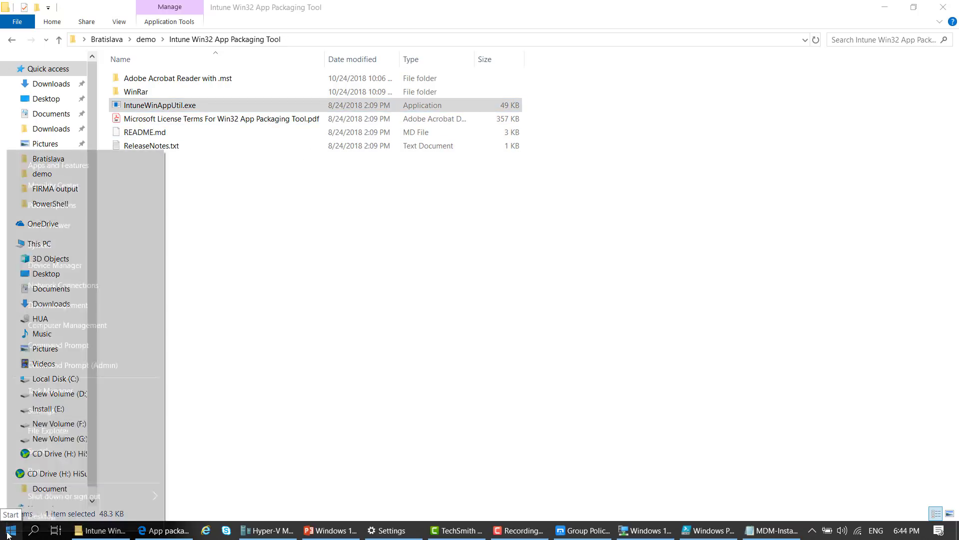
left_click(85, 365)
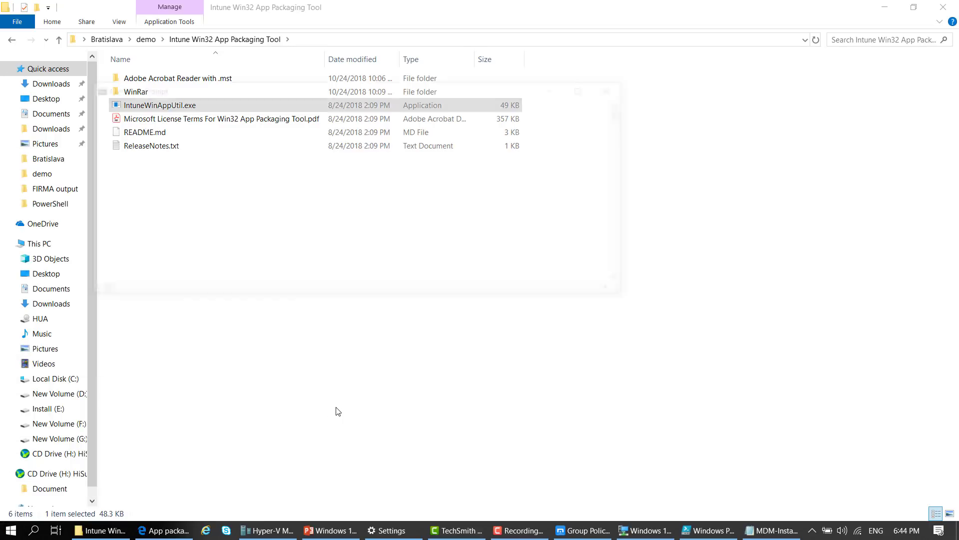
Change into the packaging tool folder and run IntuneWinAppUtil.exe in Command Prompt
left_click_drag(263, 92, 329, 170)
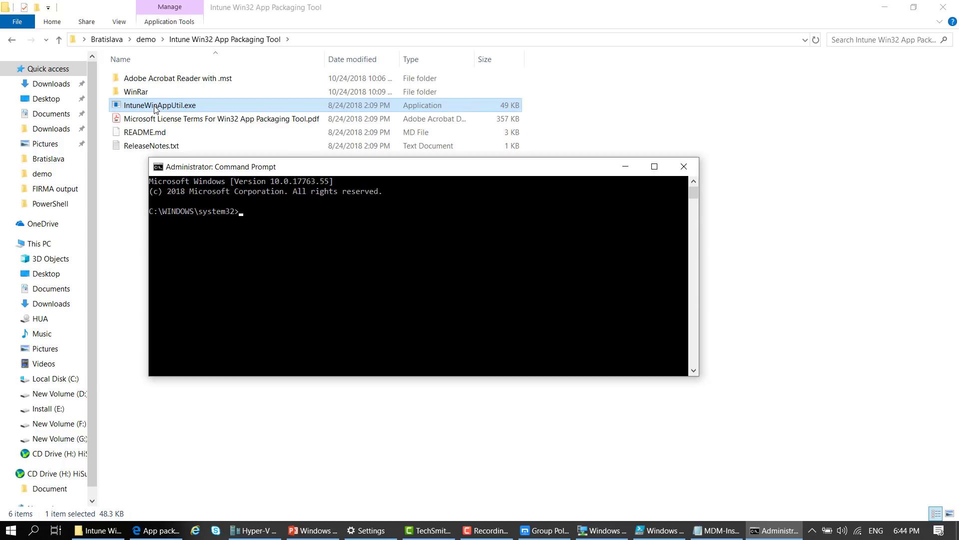
left_click_drag(156, 109, 359, 249)
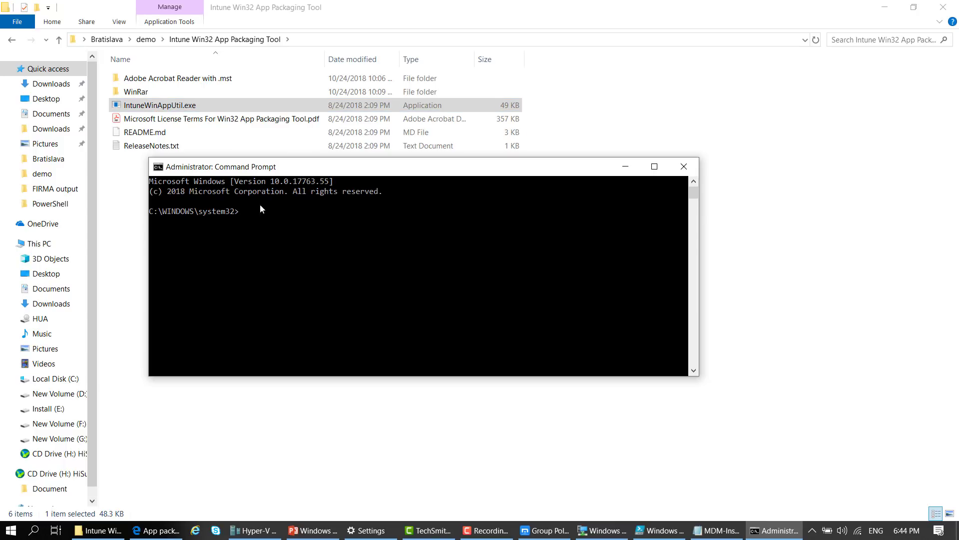
left_click(347, 40)
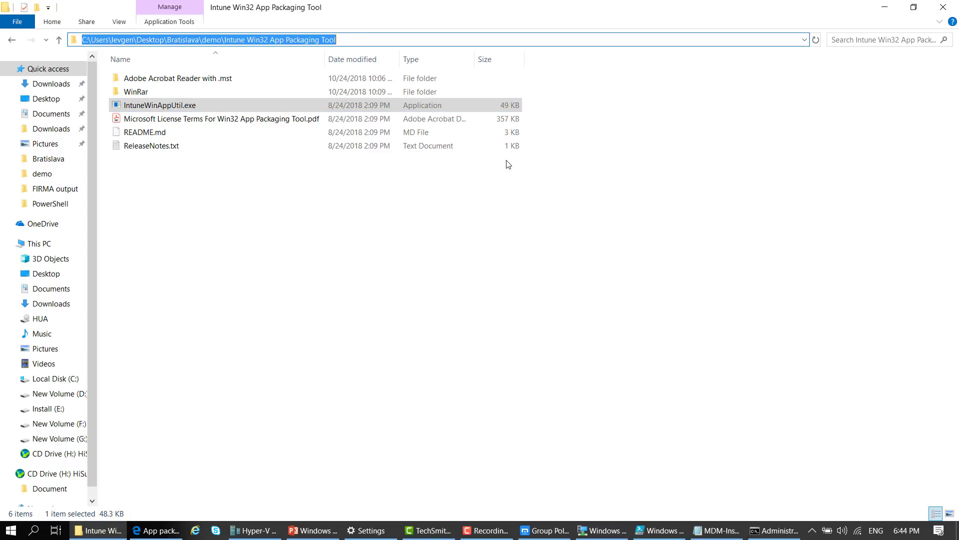
left_click(774, 531)
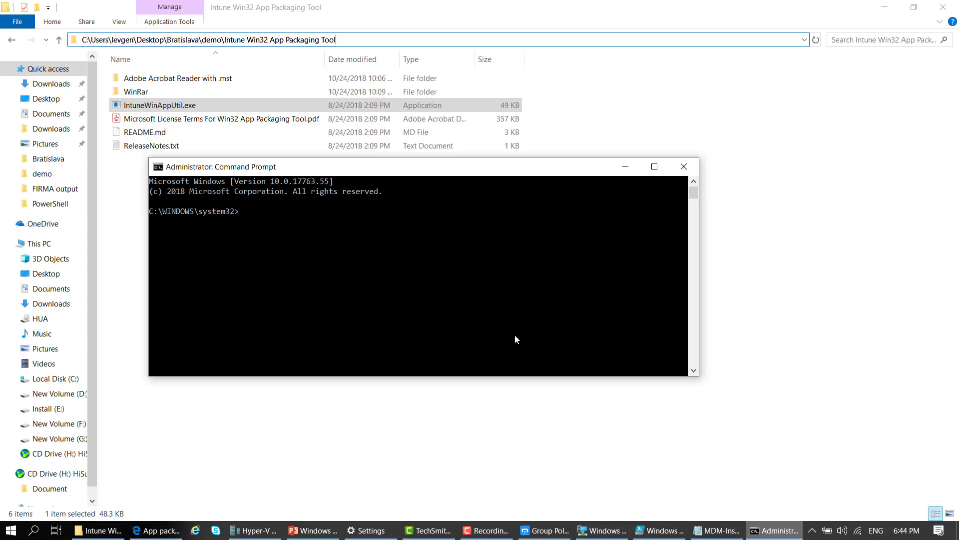
right_click(365, 260)
left_click(397, 289)
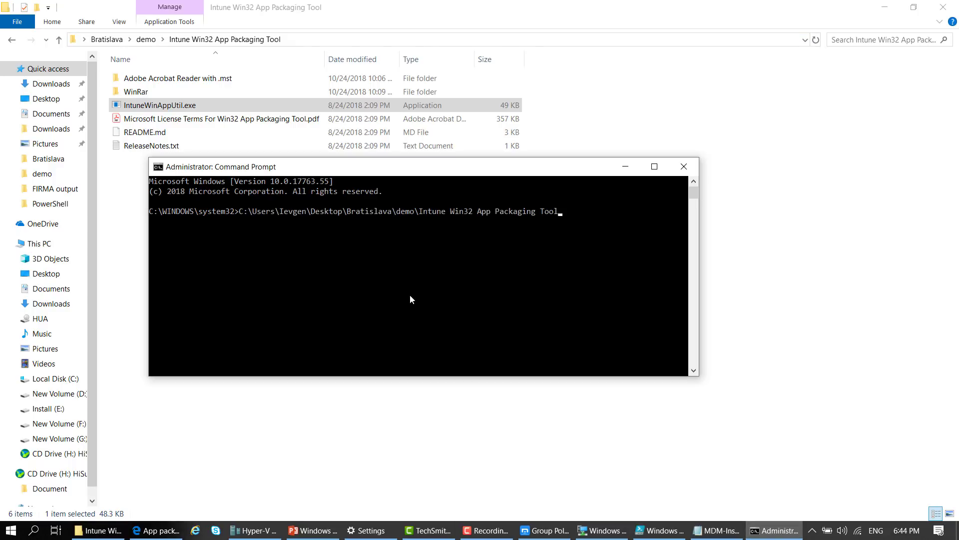
type("cd")
key("Return")
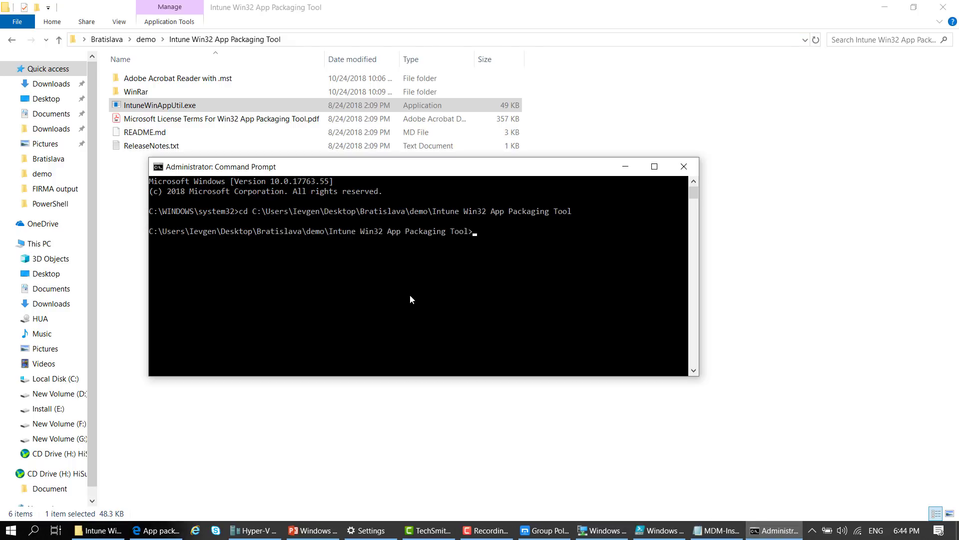
type("I")
key("Tab")
key("Return")
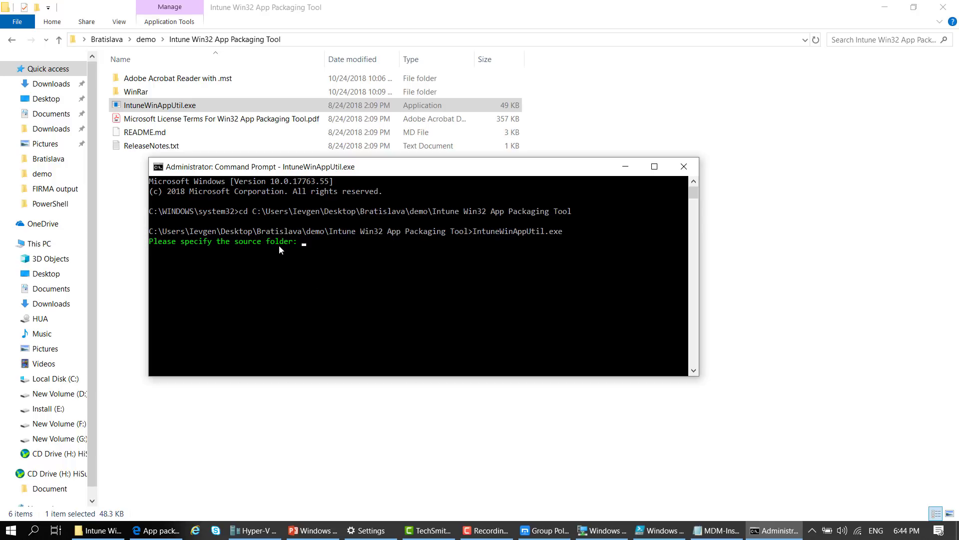
Enter the WinRar folder path as the packaging source folder
double_click(134, 92)
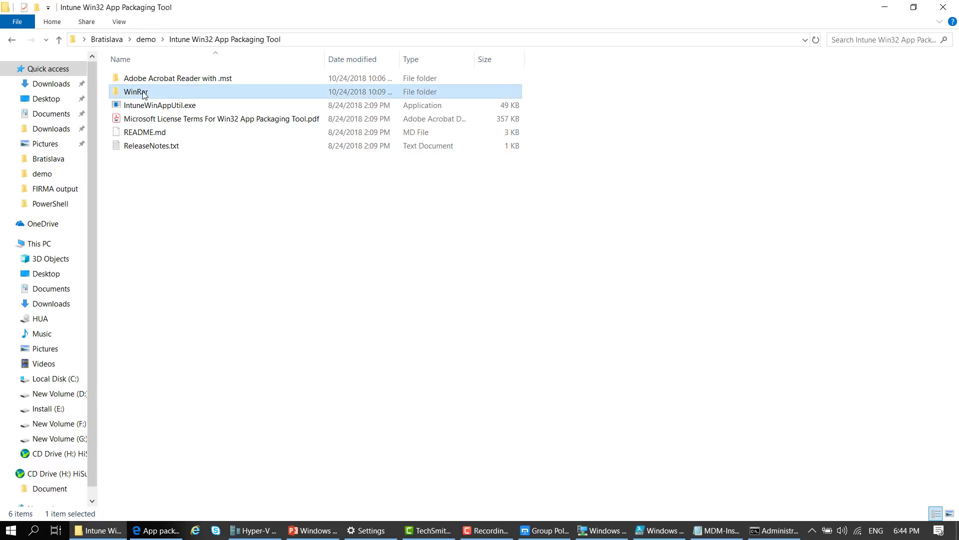
left_click(175, 83)
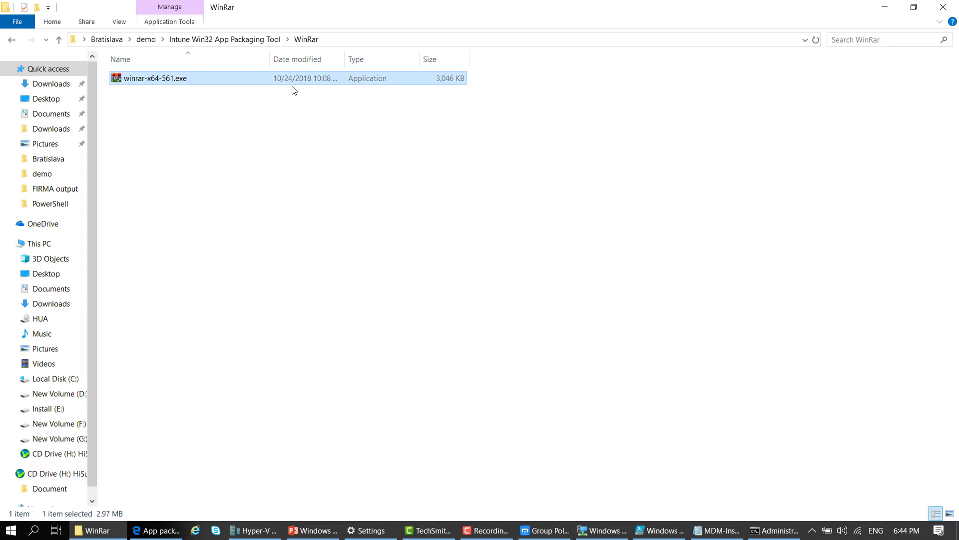
left_click(360, 40)
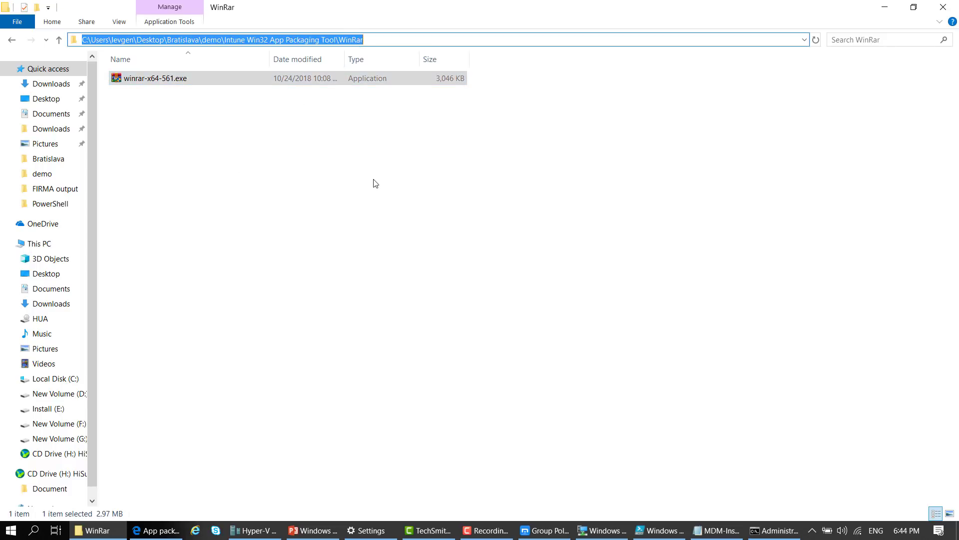
left_click(773, 531)
type("C:\\Users\\Ievgen\\Desktop\\Bratislava\\demo\\Intune Win32 App Packaging Tool\\WinRar")
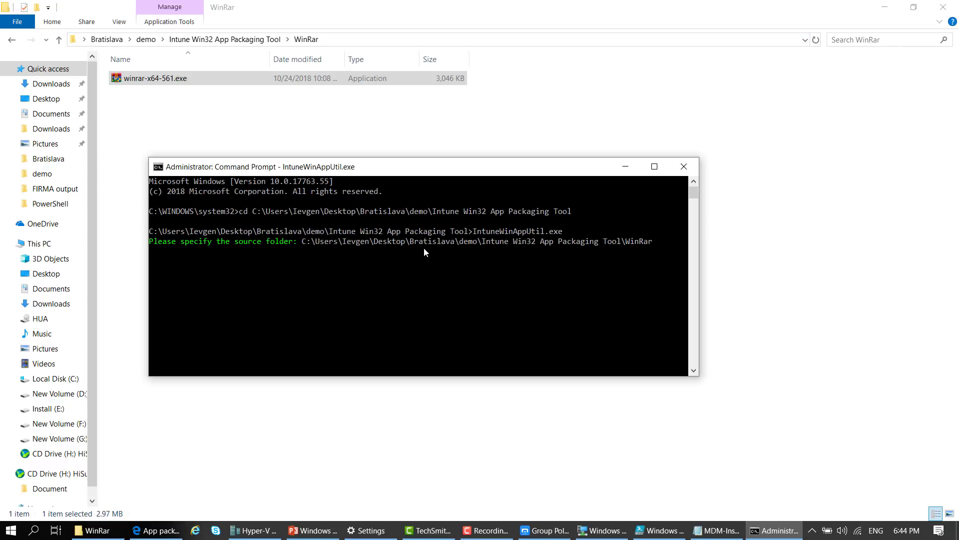
key("Return")
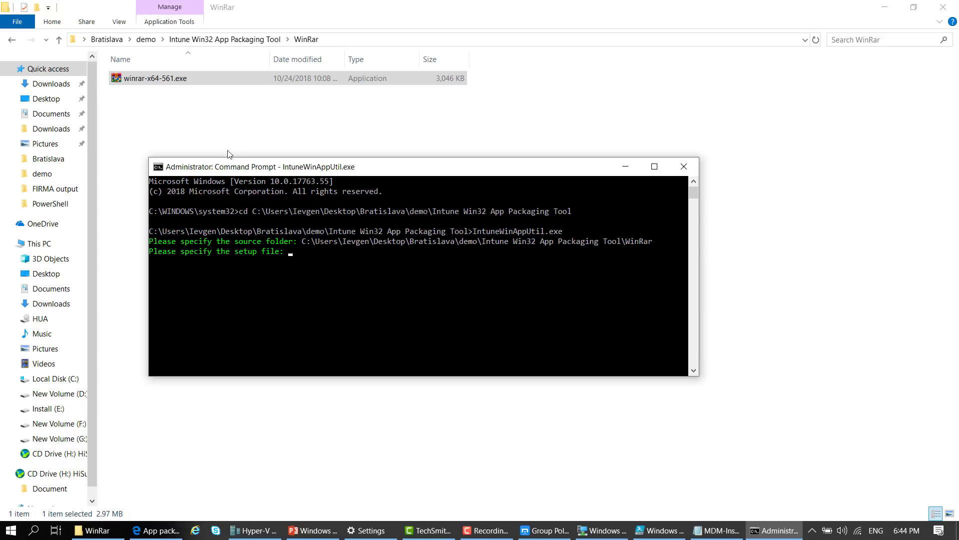
Give winrar-x64-561.exe as setup file and WinRar as output, producing winrar-x64-561.intunewin
left_click(163, 80)
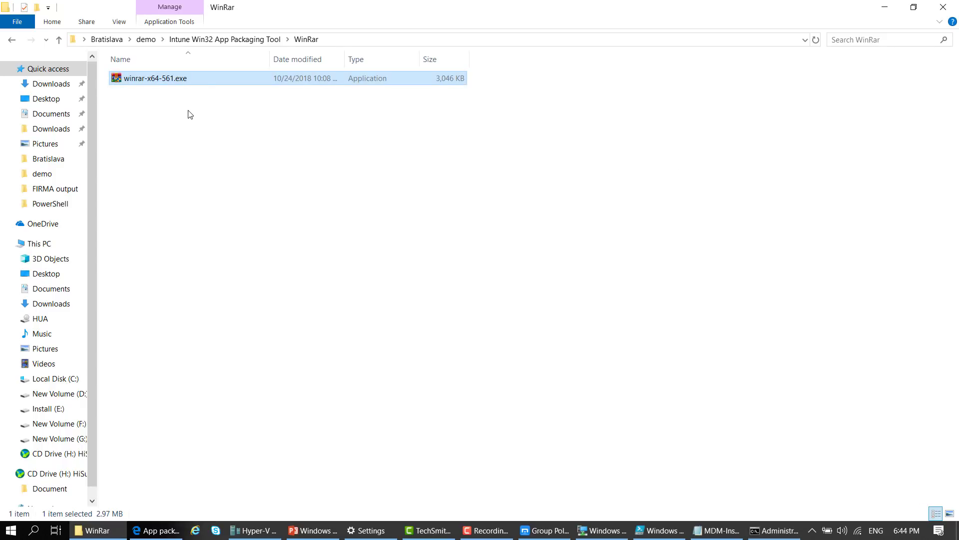
key("F2")
key("ctrl+a")
key("ctrl+c")
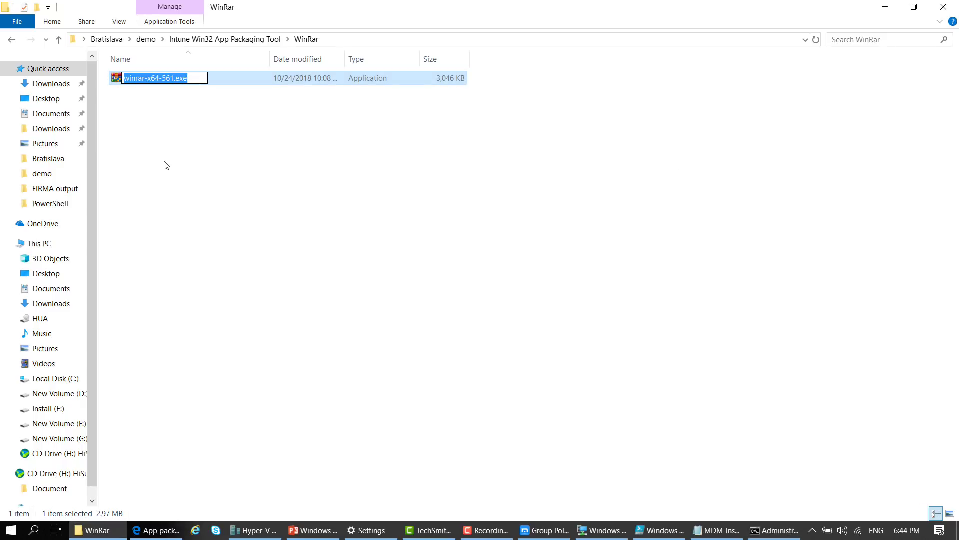
left_click(261, 191)
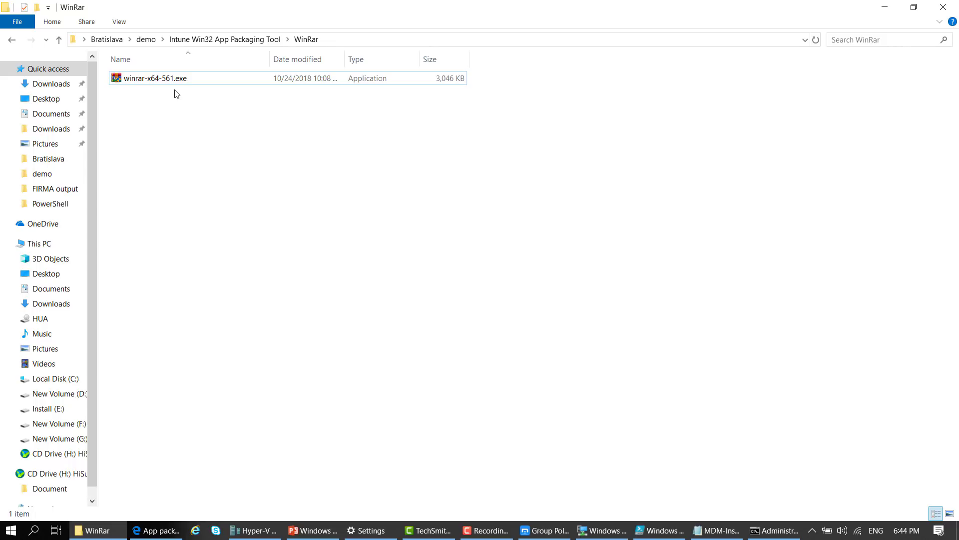
left_click(774, 530)
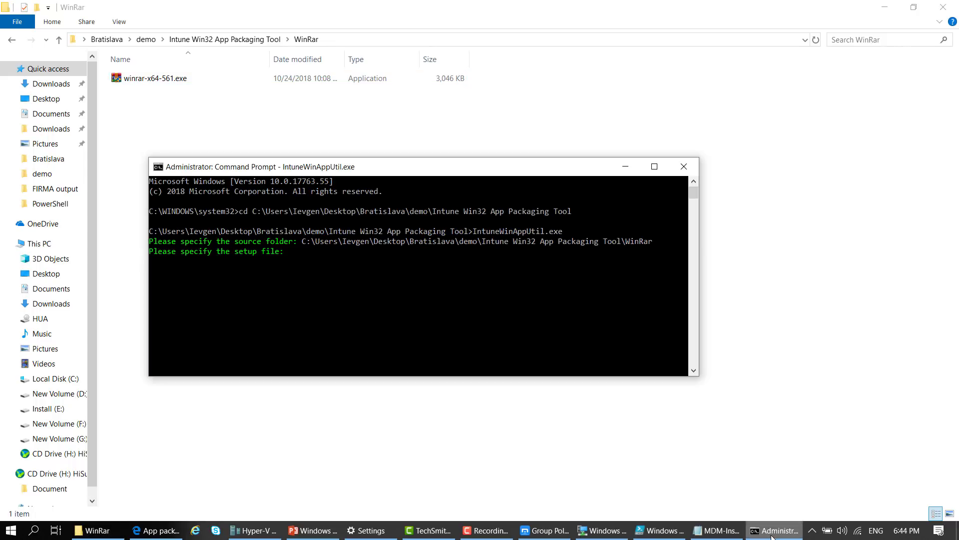
key("ctrl+v")
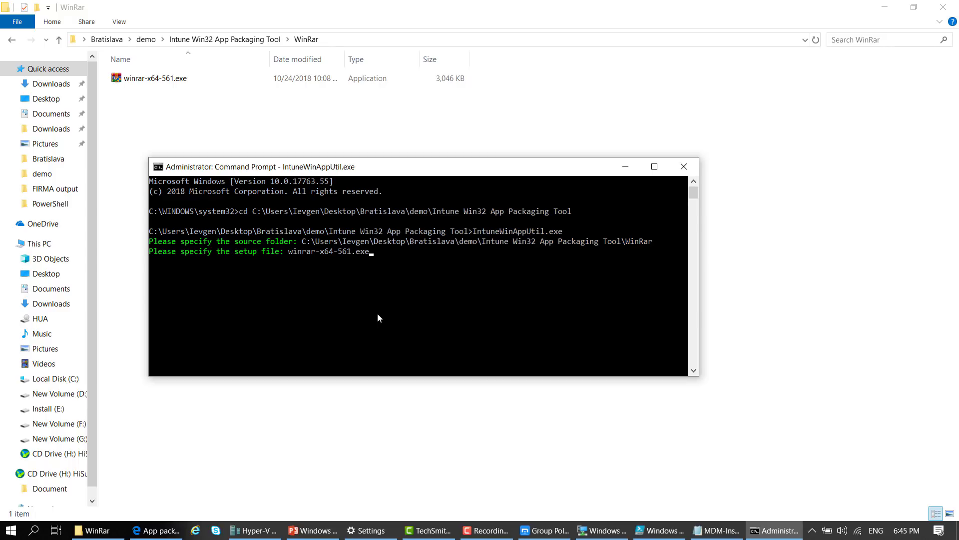
key("Return")
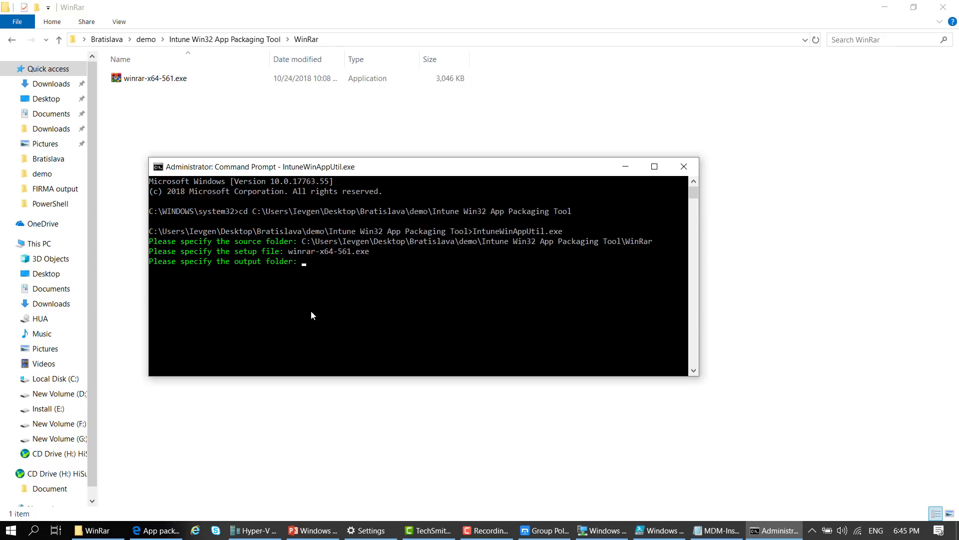
type("C:\\Users\\Ievgen\\Desktop\\Bratislava\\demo\\Intune Win32 App Packaging Tool\\WinRar")
key("Return")
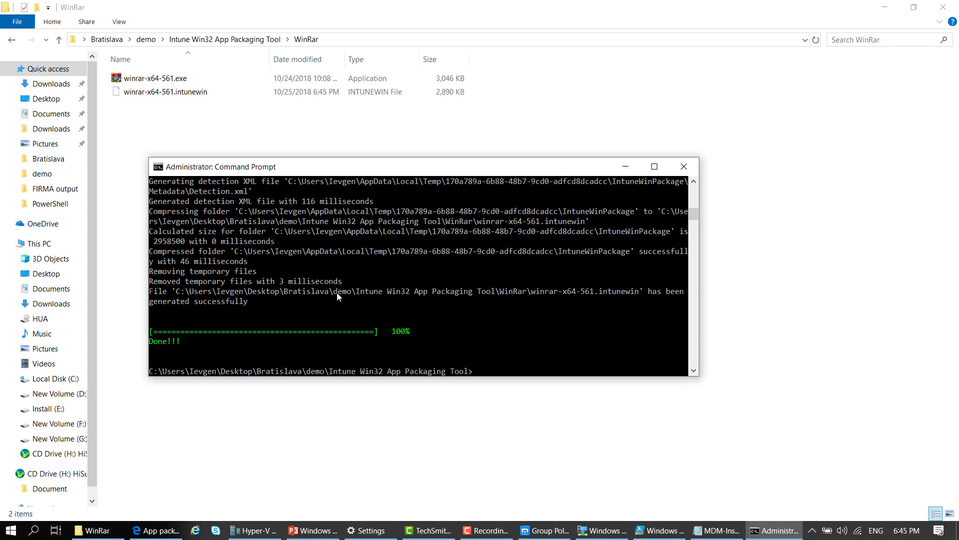
left_click(181, 92)
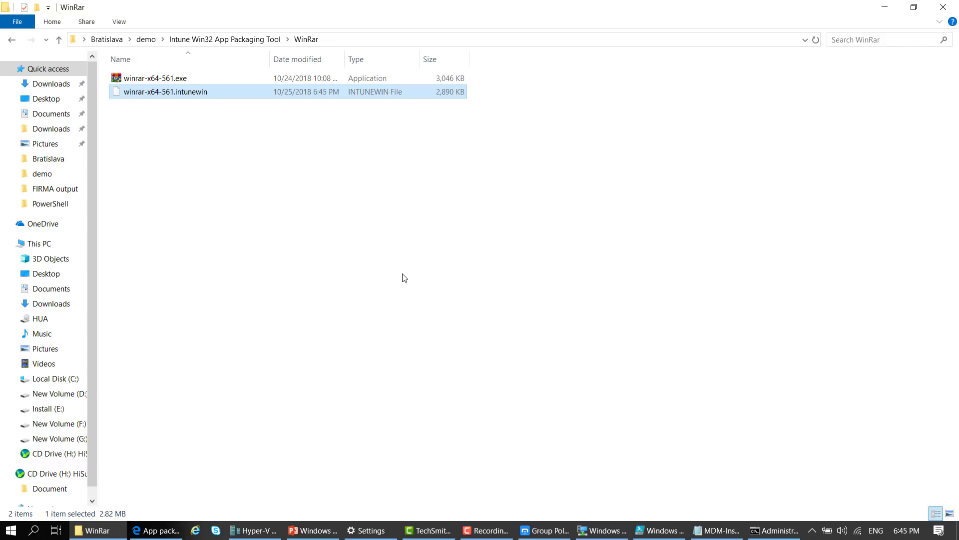
Browse to the WinRar folder and load winrar-x64-561.exe as the package file
left_click(154, 530)
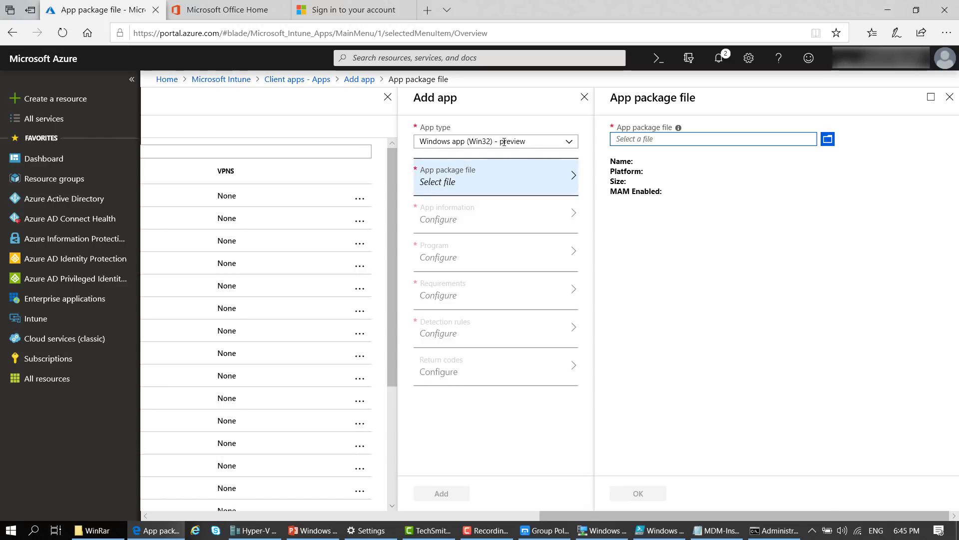
left_click(827, 139)
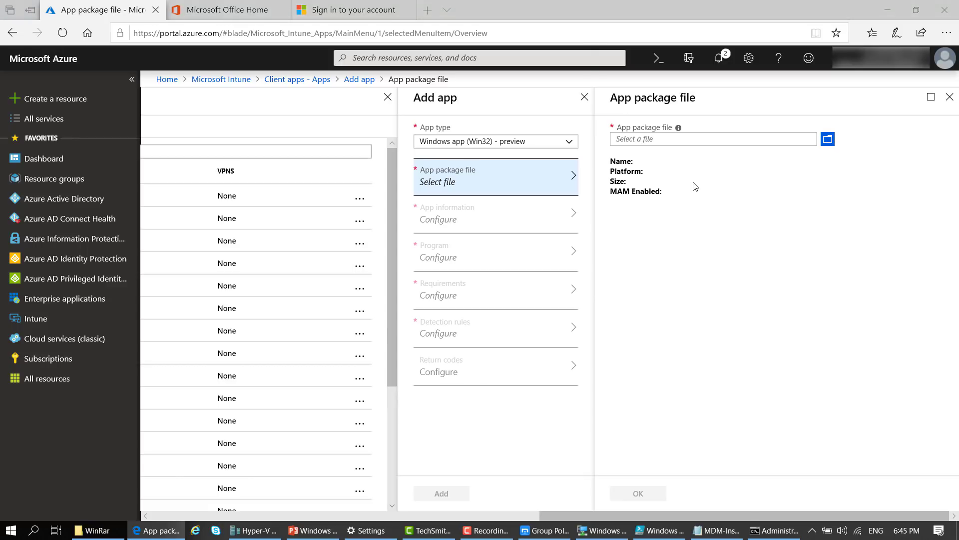
left_click(230, 30)
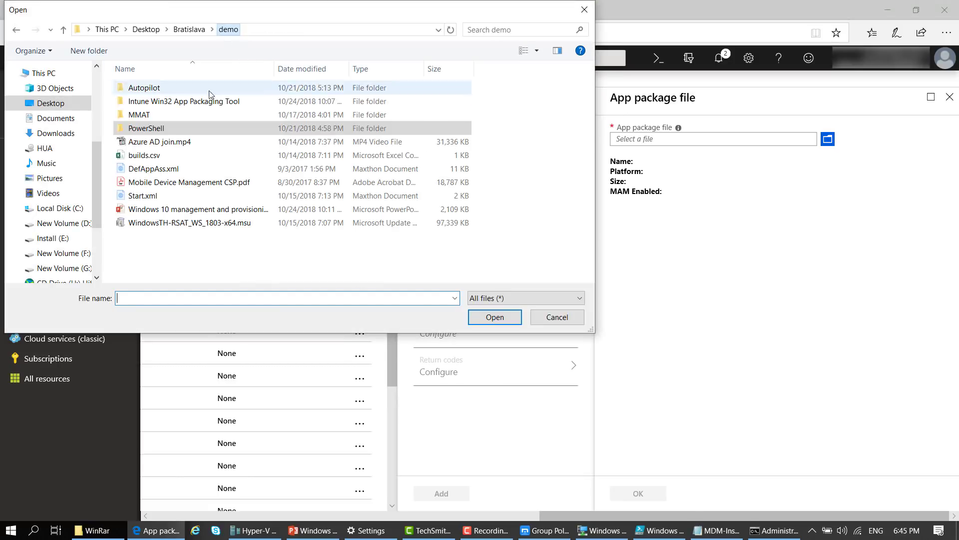
double_click(143, 102)
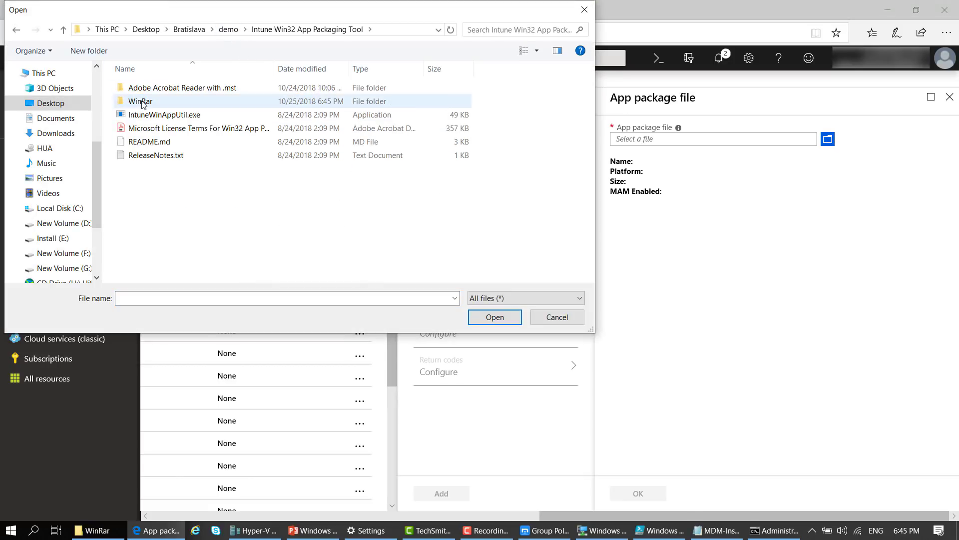
double_click(143, 102)
left_click(183, 103)
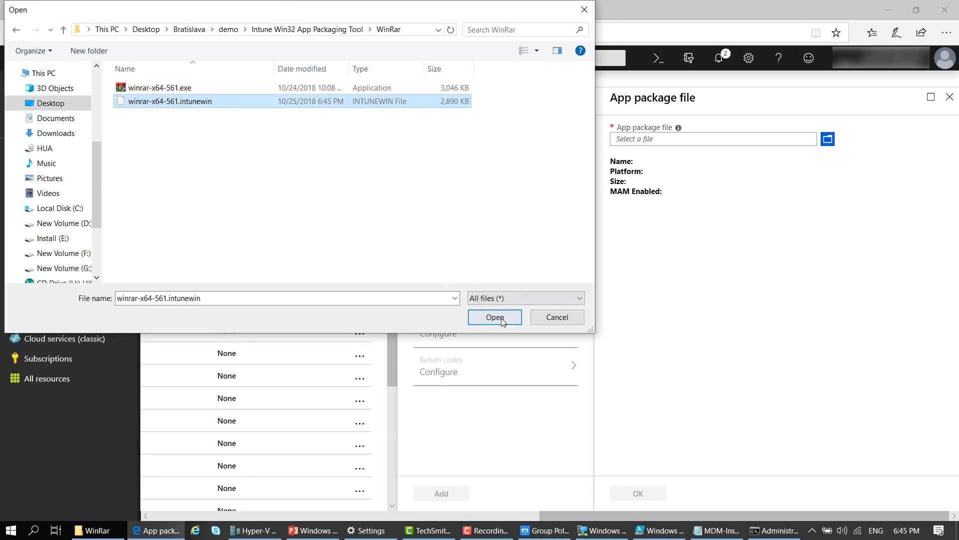
left_click(164, 90)
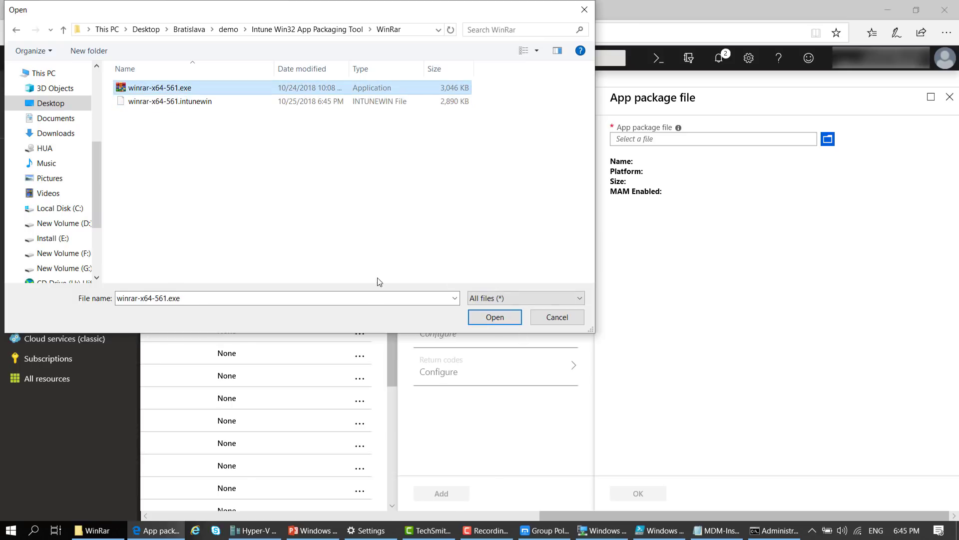
left_click(494, 317)
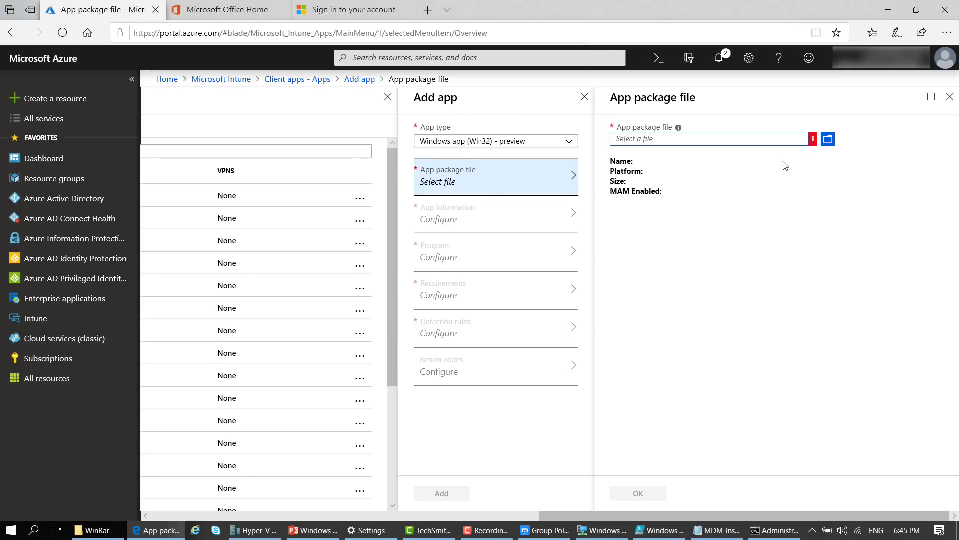
Replace it with winrar-x64-561.intunewin (Windows, 2.82 MiB) and confirm the package
mouse_move(815, 145)
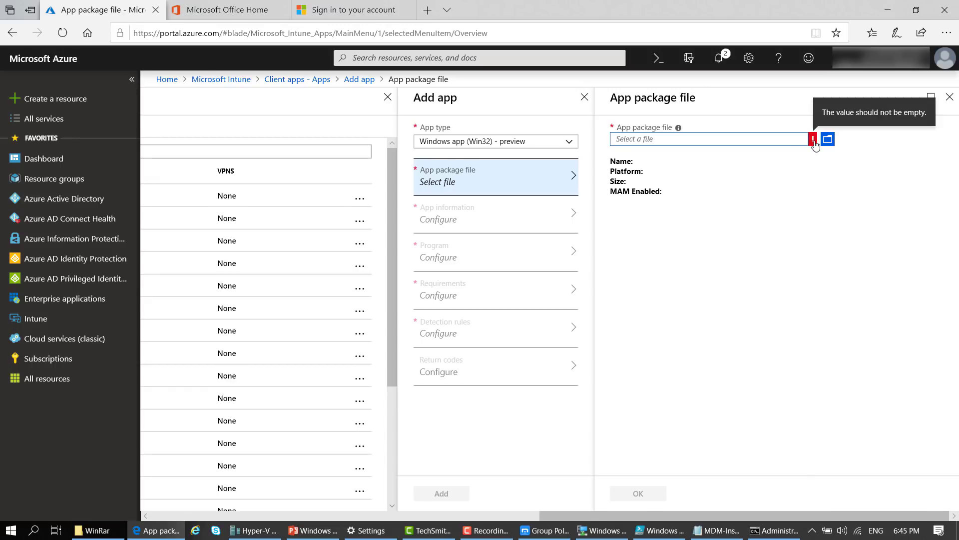
left_click(828, 138)
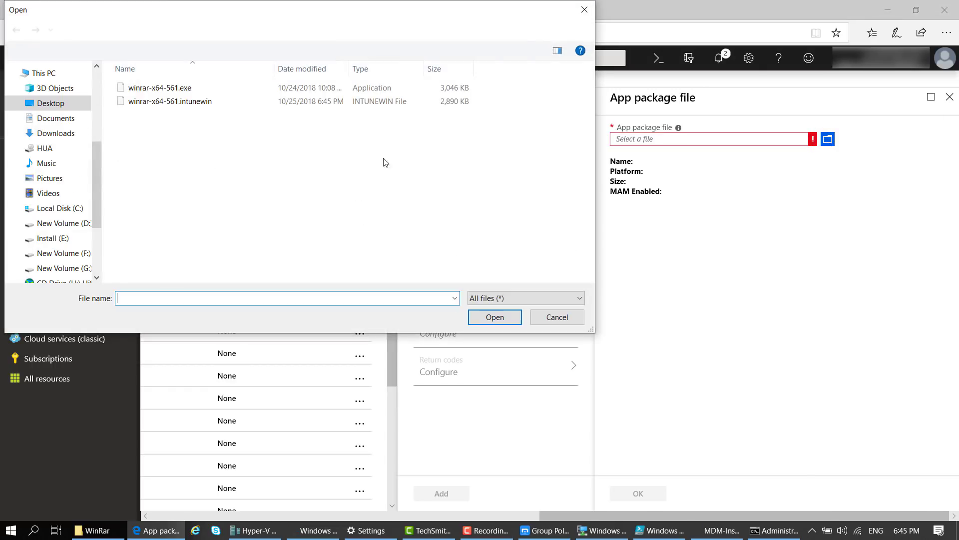
left_click(192, 103)
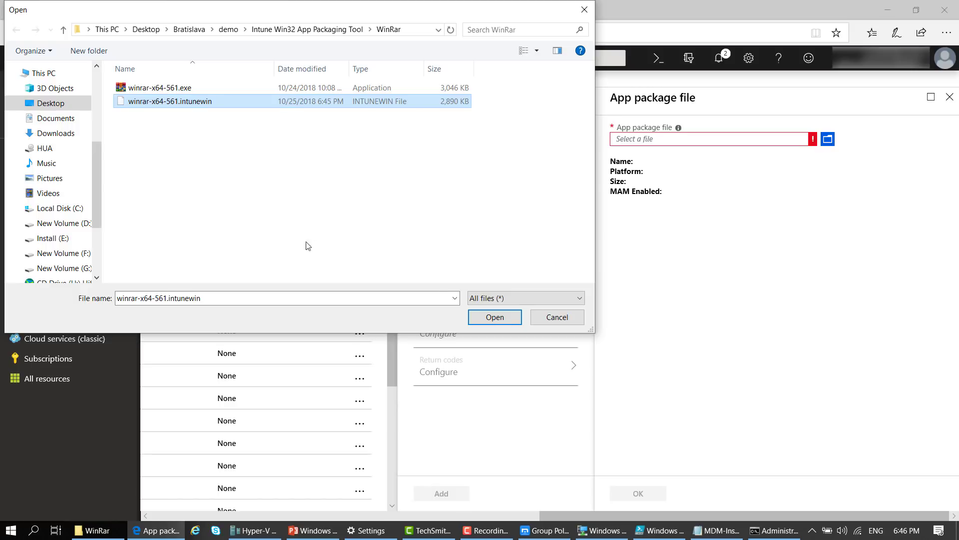
left_click(502, 315)
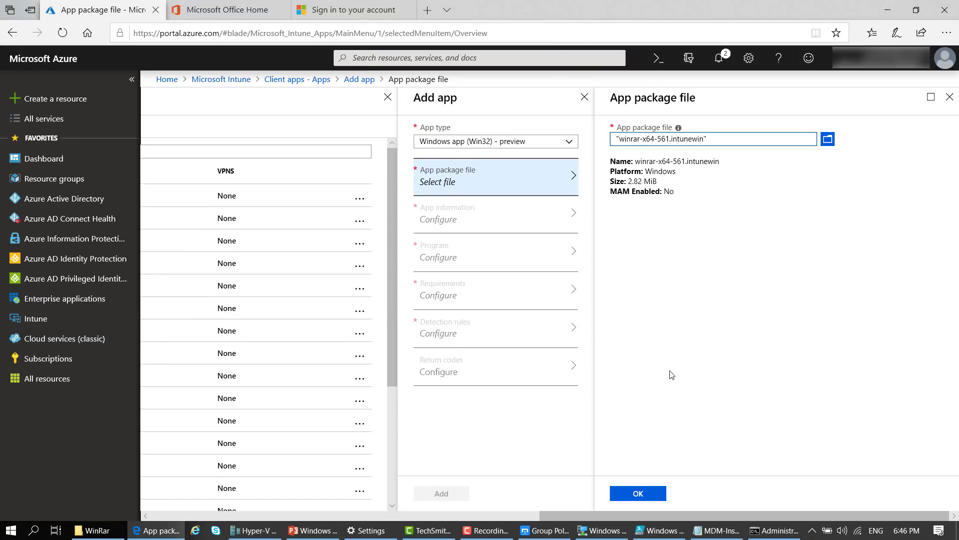
left_click(638, 494)
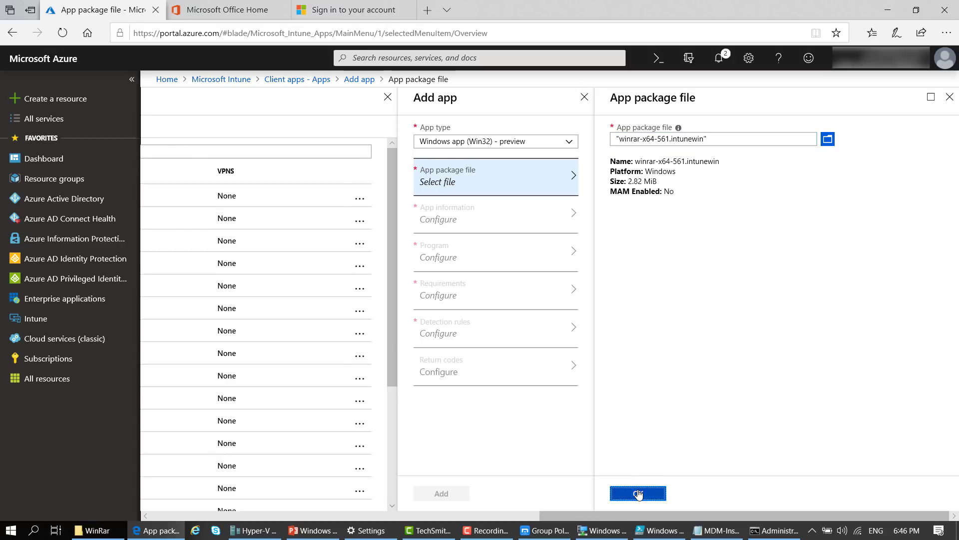
Rename the app to 'WinRar x64 5.61' in App information
left_click(877, 215)
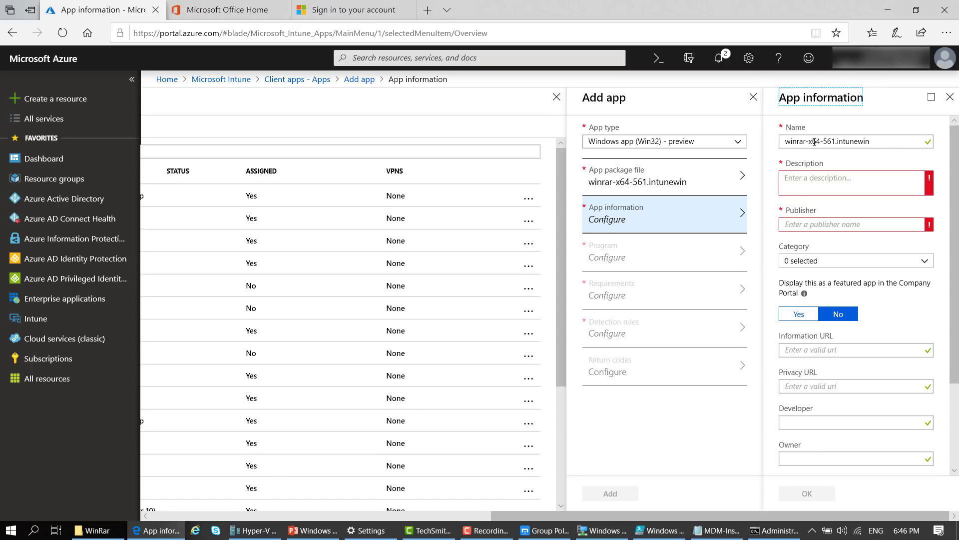
left_click_drag(810, 142, 784, 142)
key("BackSpace")
type("Win")
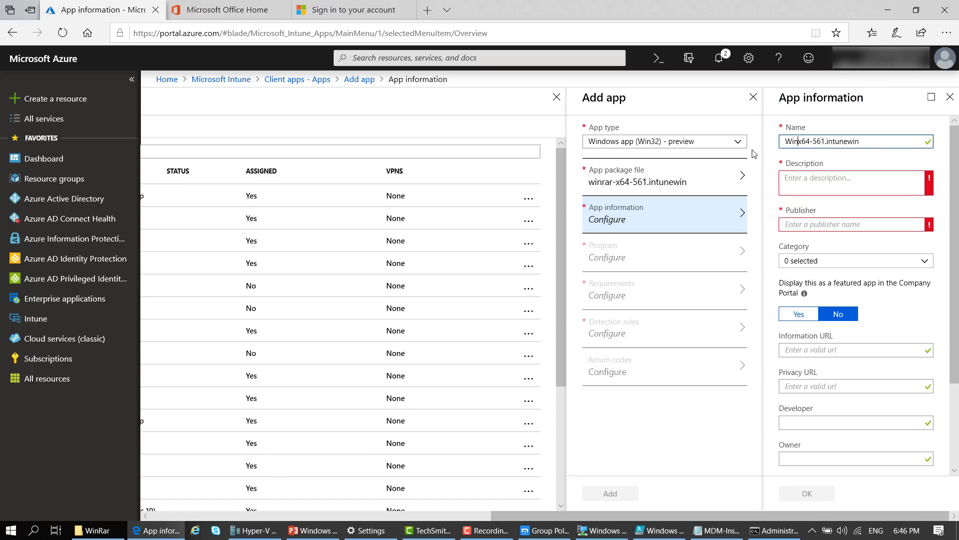
type("Rar")
key("Delete")
type(".")
key("Delete")
key("Delete")
key("Delete")
key("Delete")
key("Delete")
key("Delete")
key("Delete")
key("Delete")
key("Delete")
key("Delete")
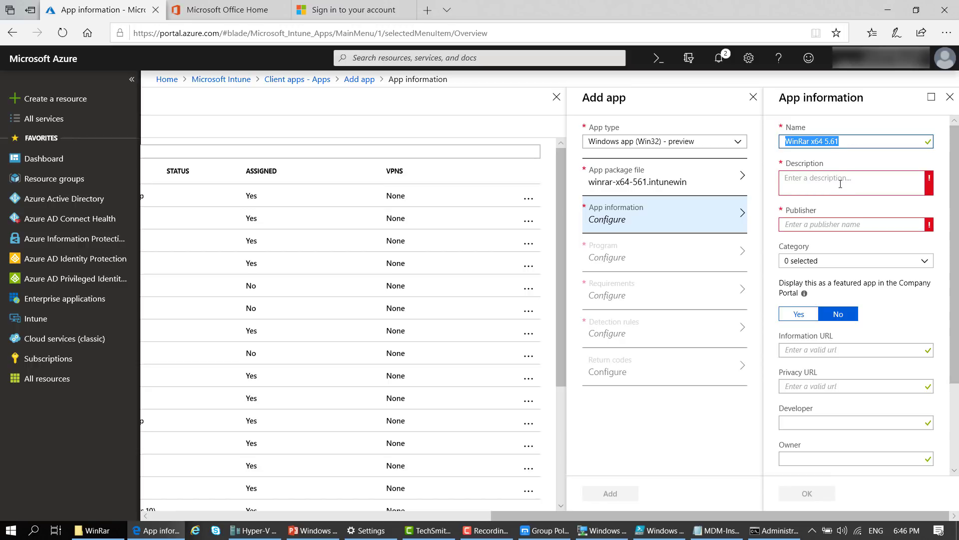
Set the description to 'WinRar x64 5.61' and publisher to 'WinRar', then save
left_click(859, 175)
type("WinRar x64 5.61")
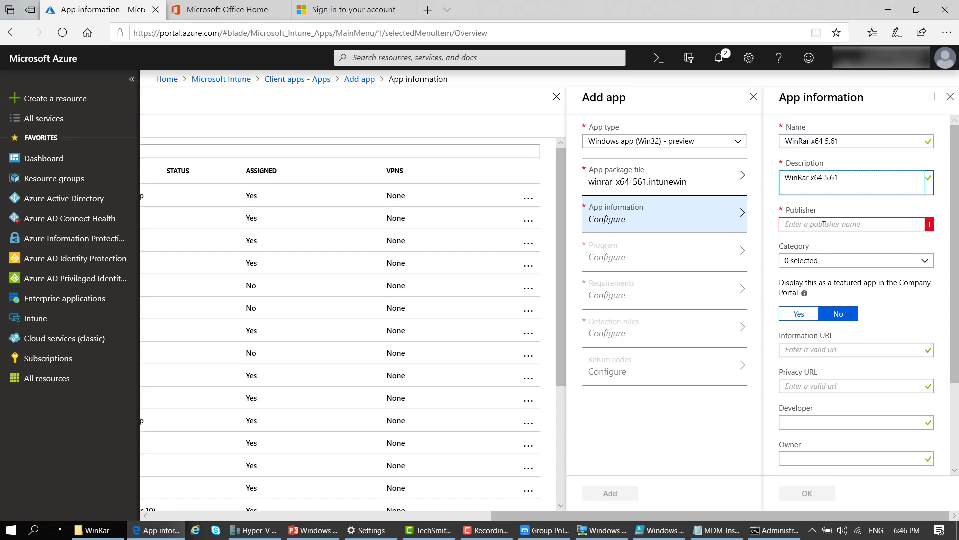
left_click(824, 226)
type("WinRar x64 5.61")
left_click_drag(811, 224, 855, 224)
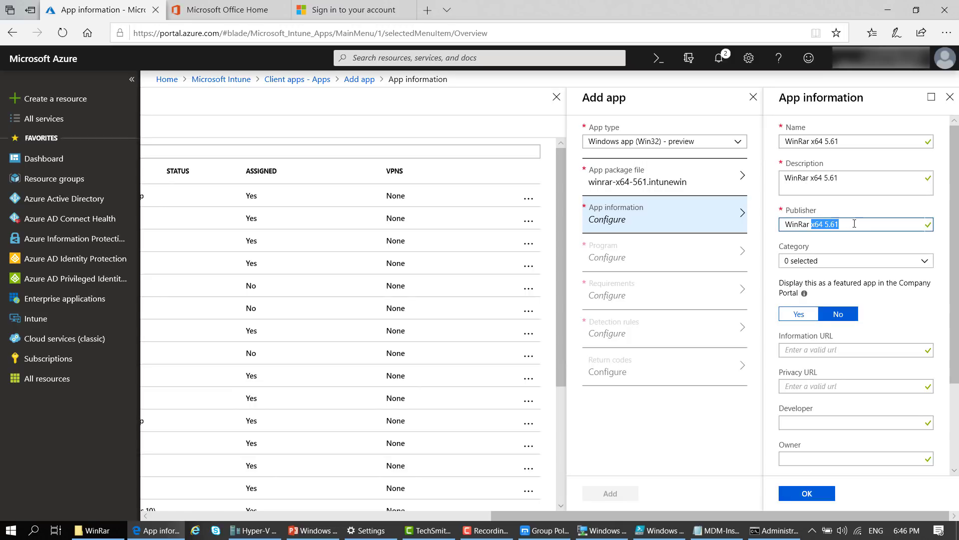
key("BackSpace")
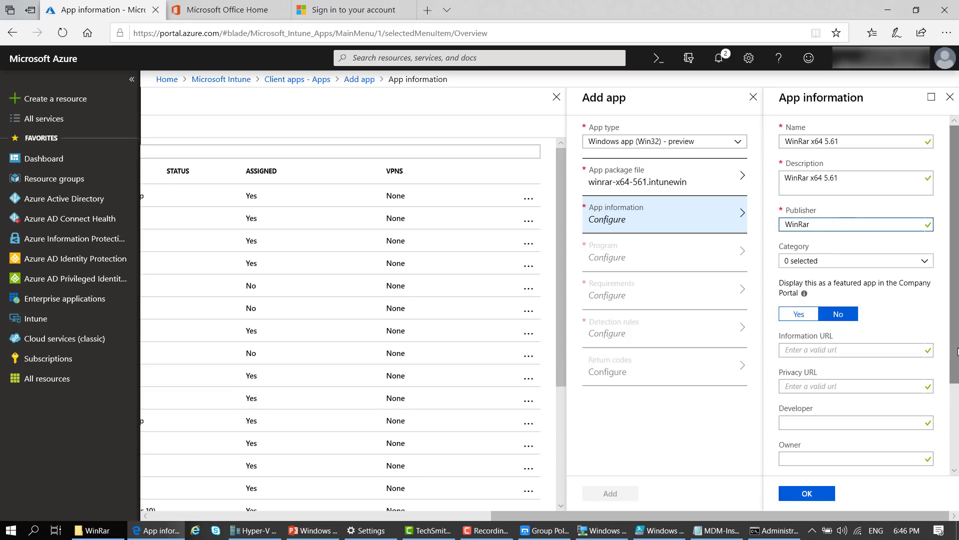
scroll(957, 350, "down", 3)
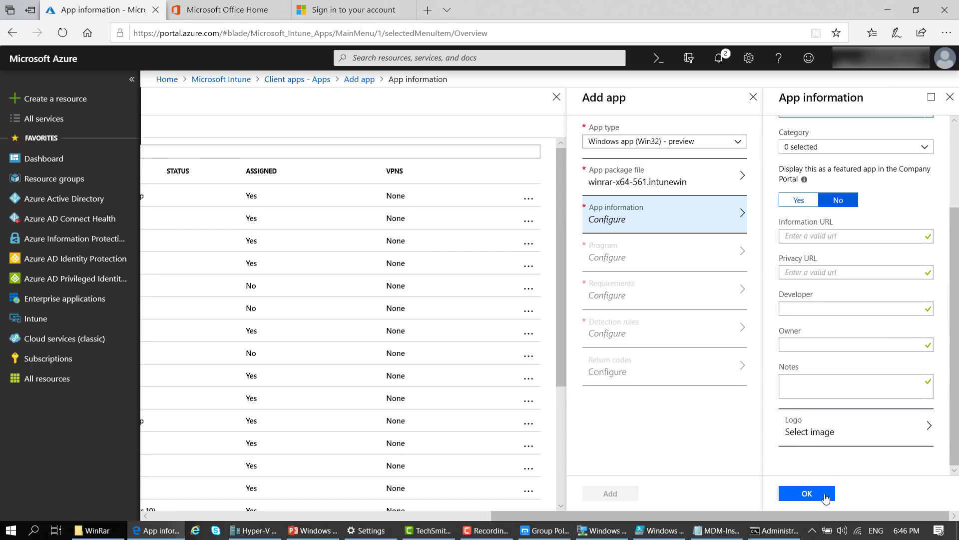
left_click(825, 494)
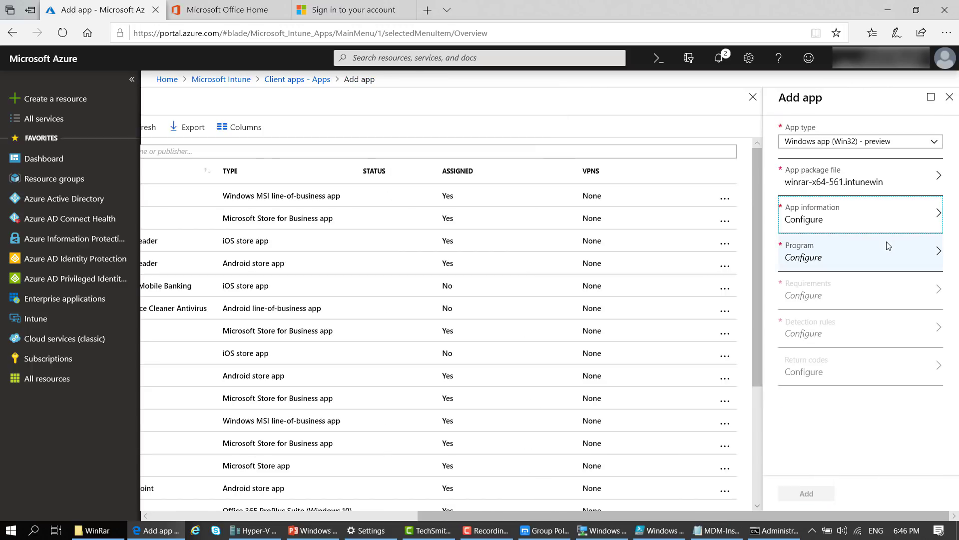
Set the install command to 'winrar-x64-561.exe /s' using the copied installer name
left_click(897, 221)
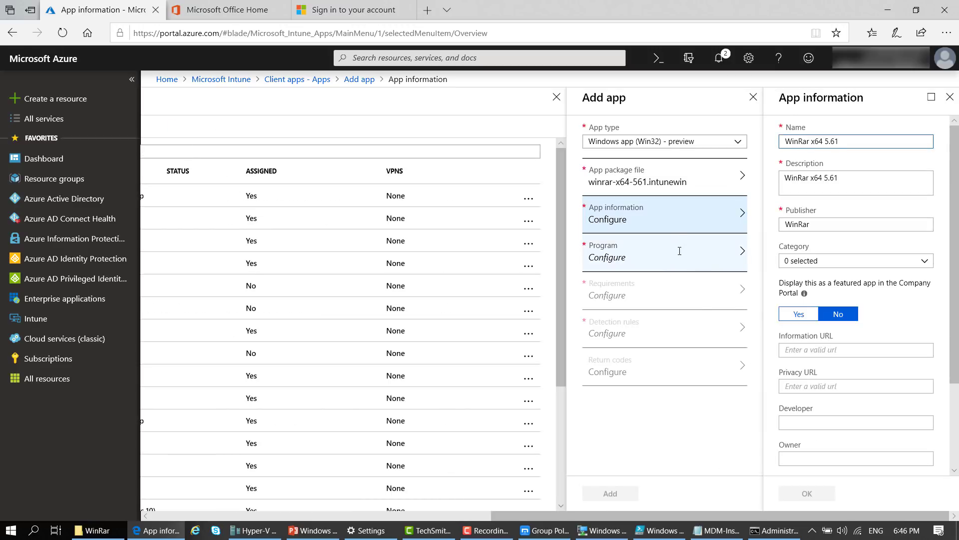
left_click(659, 258)
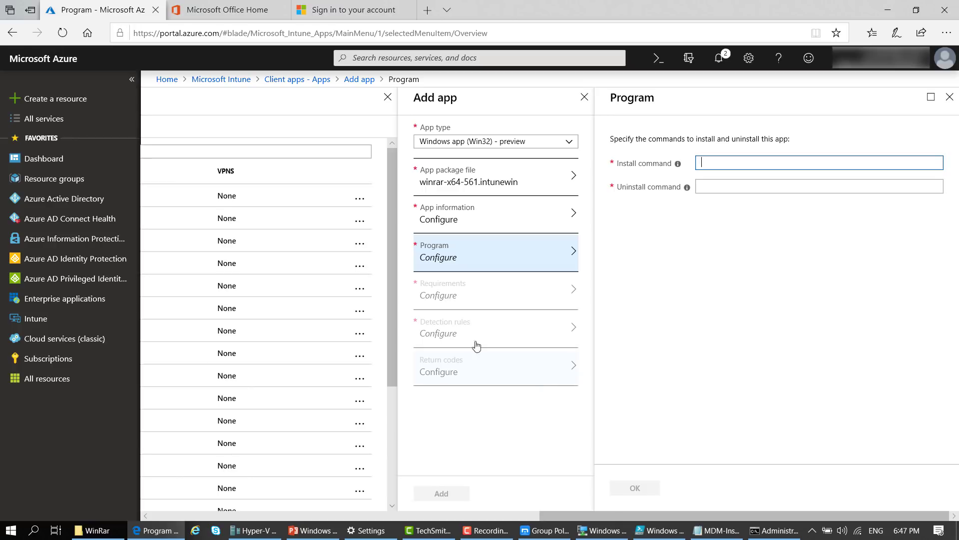
left_click(98, 530)
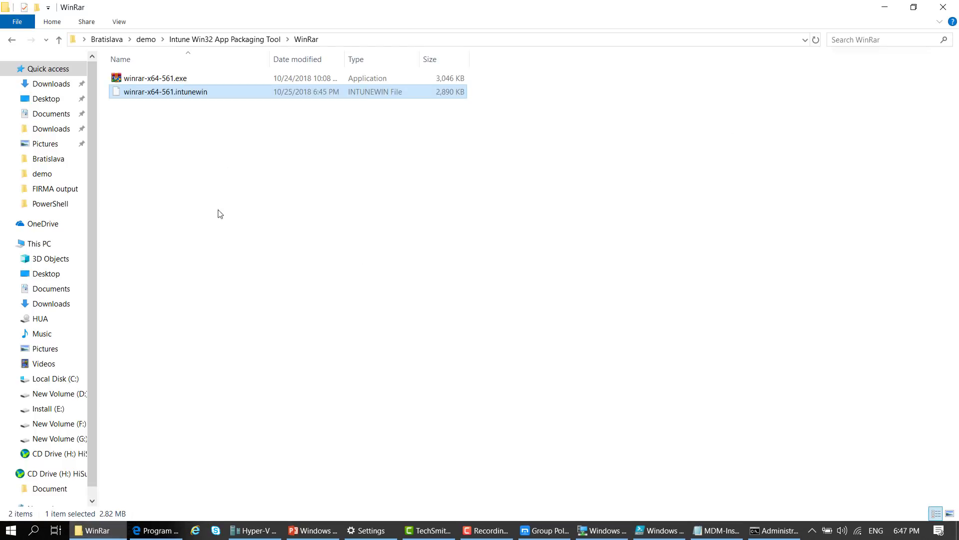
left_click(190, 82)
key("F2")
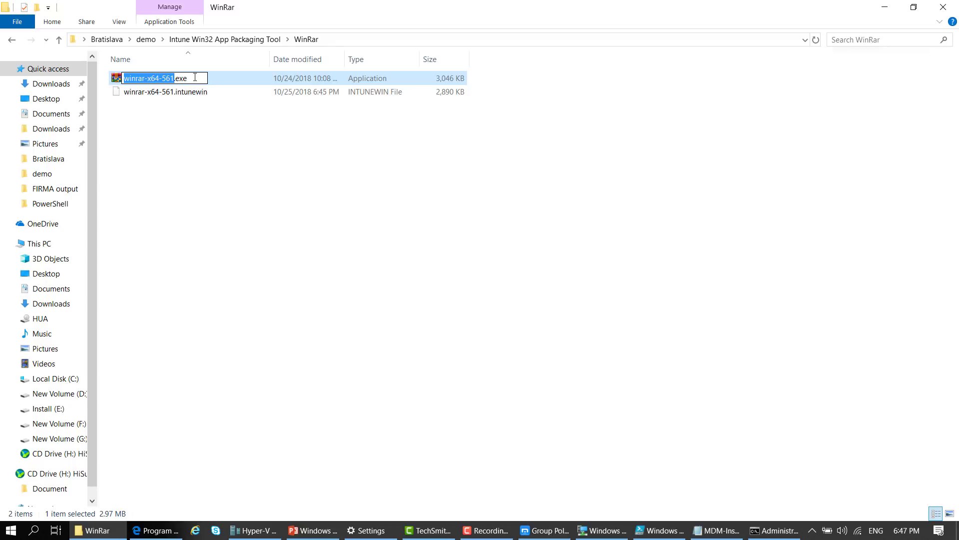
key("ctrl+a")
key("ctrl+c")
left_click(136, 532)
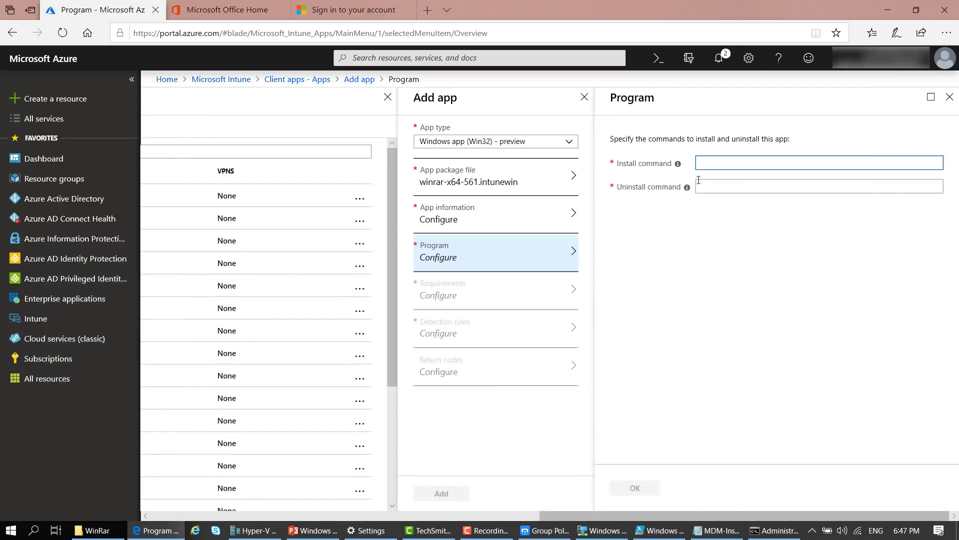
key("ctrl+v")
type("/s")
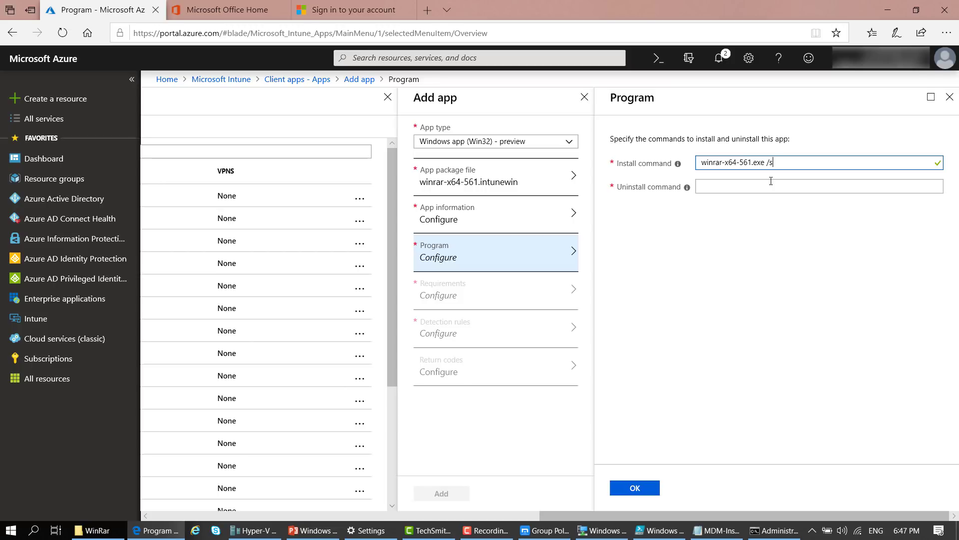
Set the uninstall command to 'winrar-x64-561.exe /uninstall' and save the program settings
left_click(798, 184)
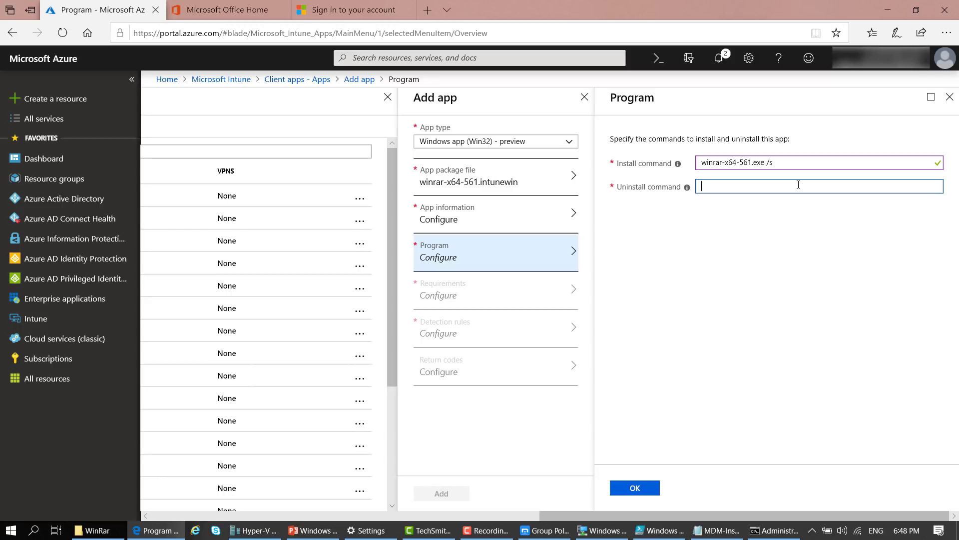
key("ctrl+v")
type("/uninstall")
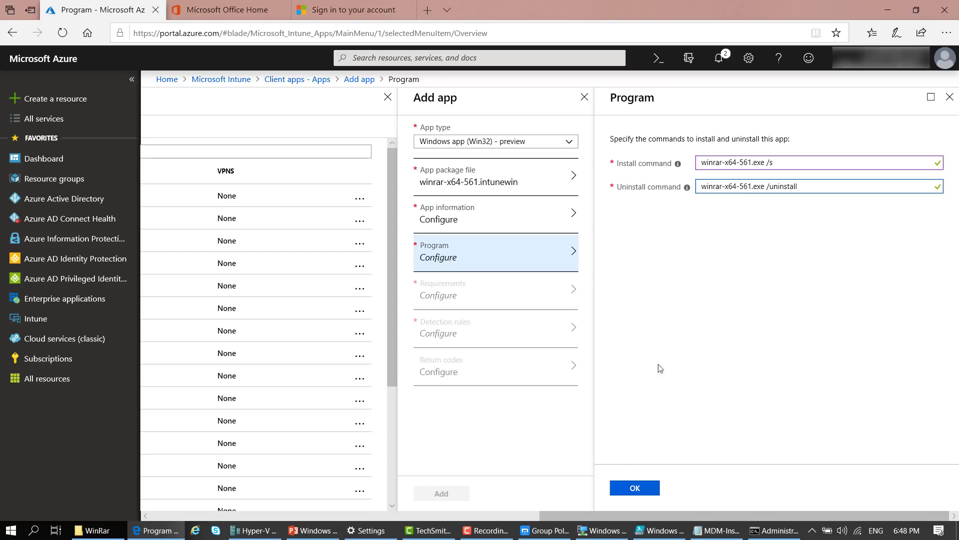
left_click(637, 488)
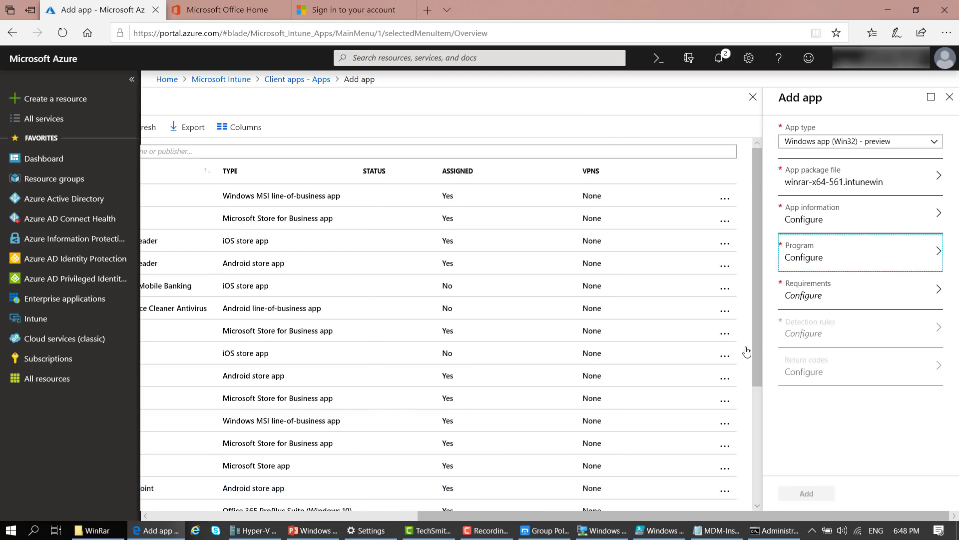
Require 64-bit architecture and minimum Windows 10 1607, then save the requirements
left_click(844, 298)
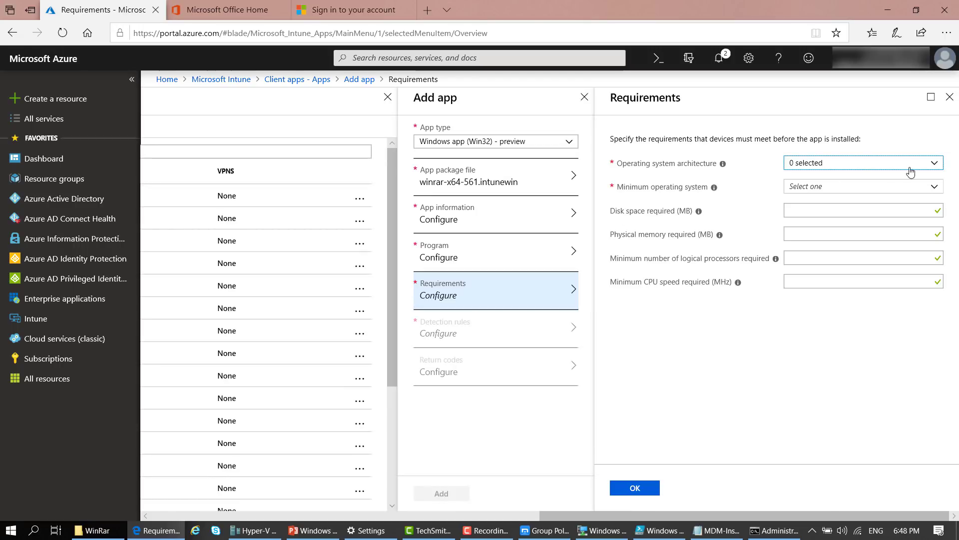
left_click(938, 164)
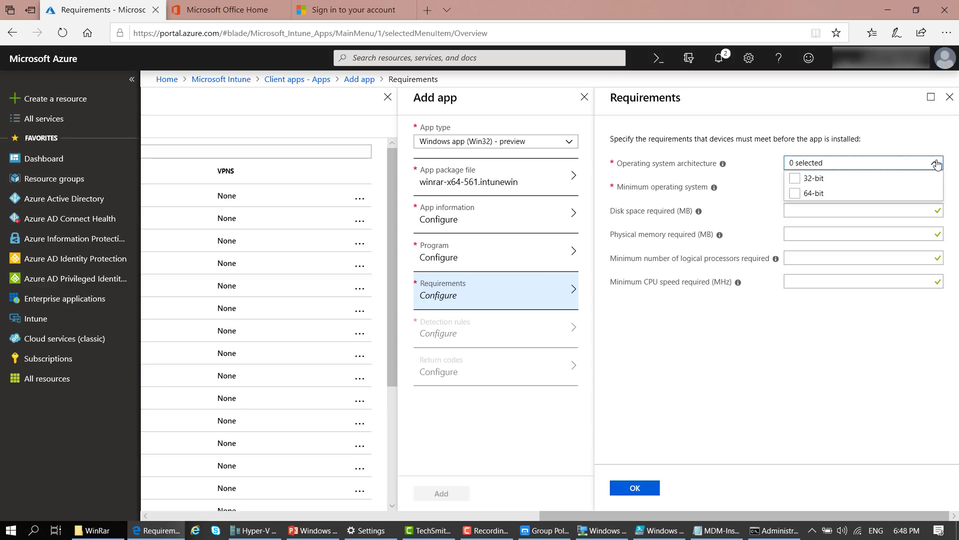
left_click(795, 194)
left_click(793, 400)
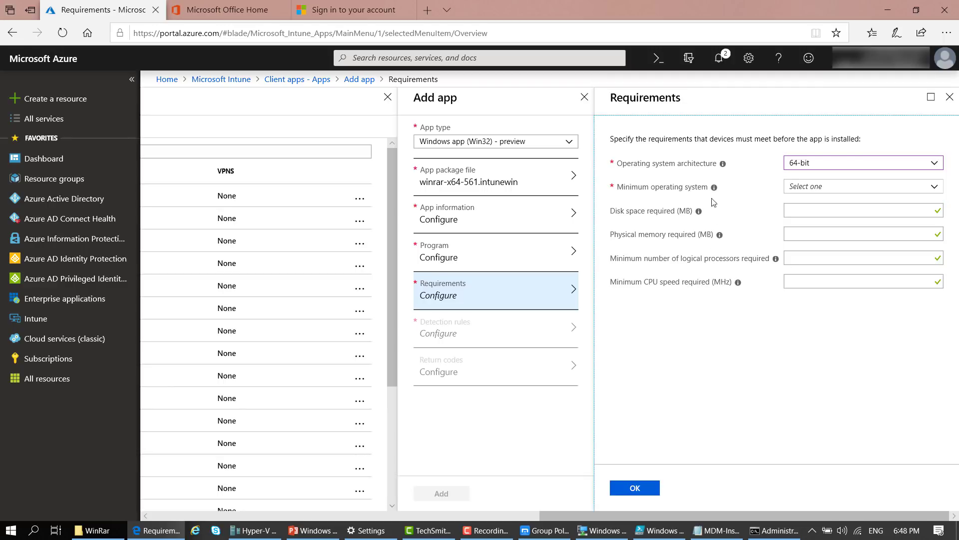
left_click(936, 188)
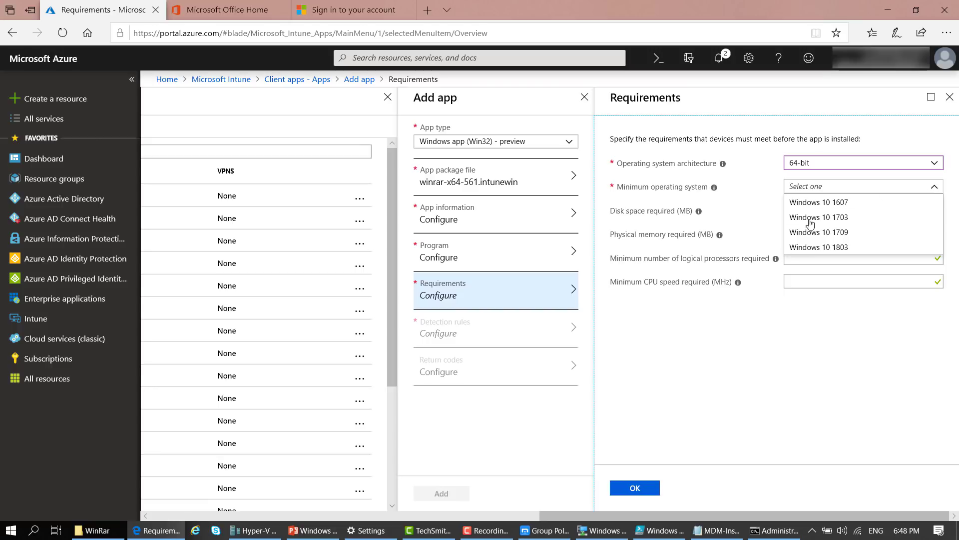
left_click(819, 203)
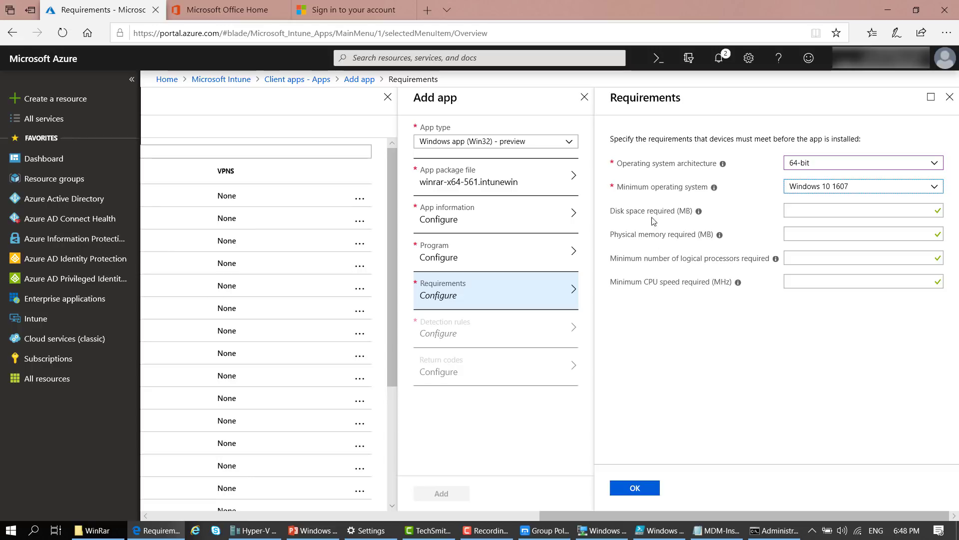
left_click(766, 332)
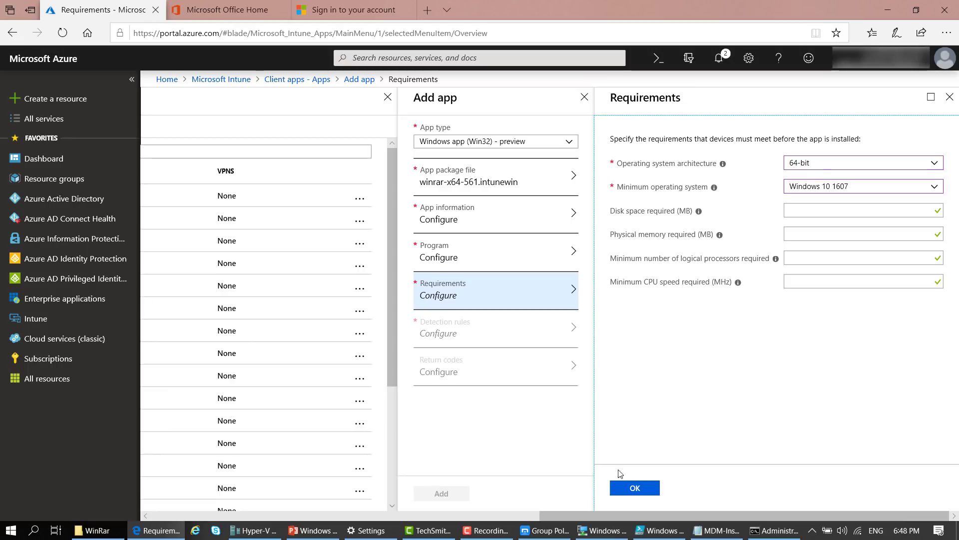
left_click(632, 488)
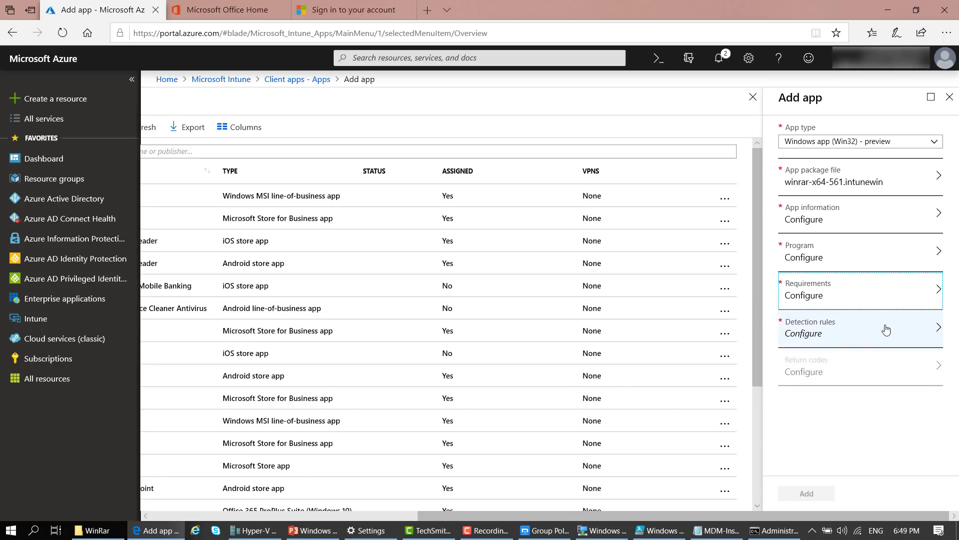
Switch Detection rules to 'Manually configure detection rules' and add a new rule
left_click(850, 328)
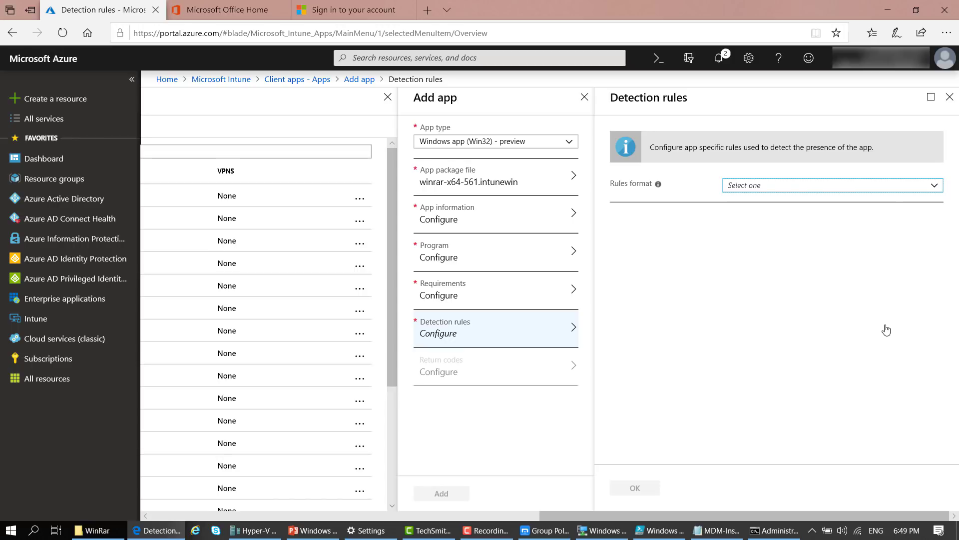
left_click(940, 191)
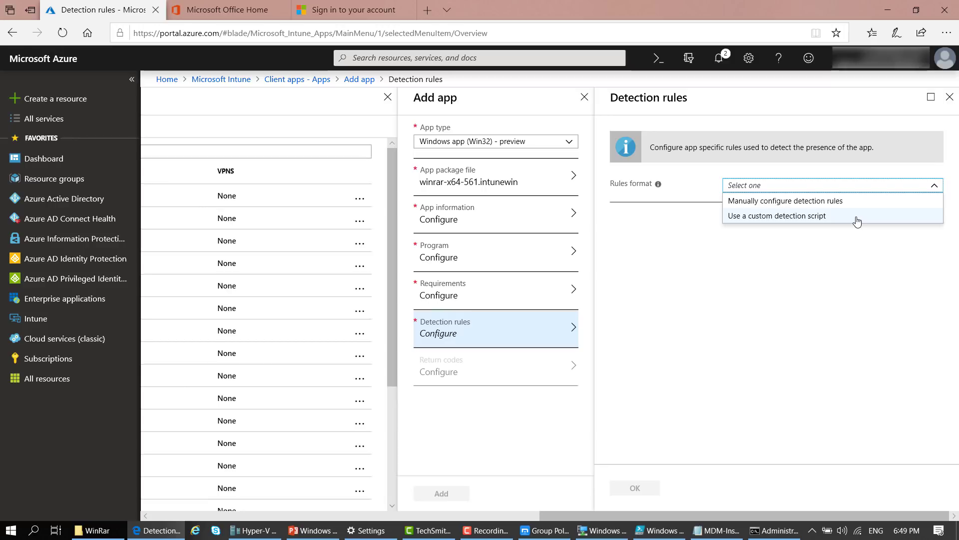
left_click(849, 201)
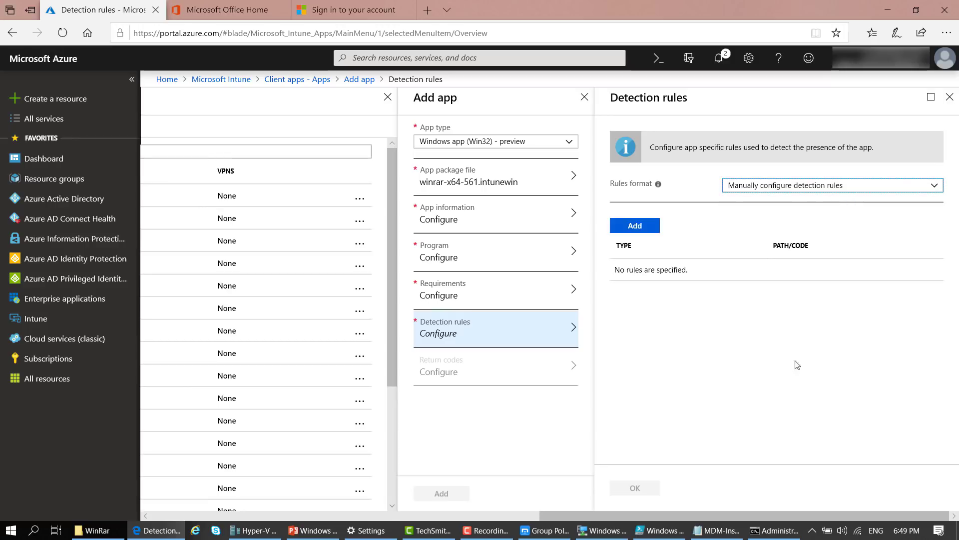
left_click(635, 226)
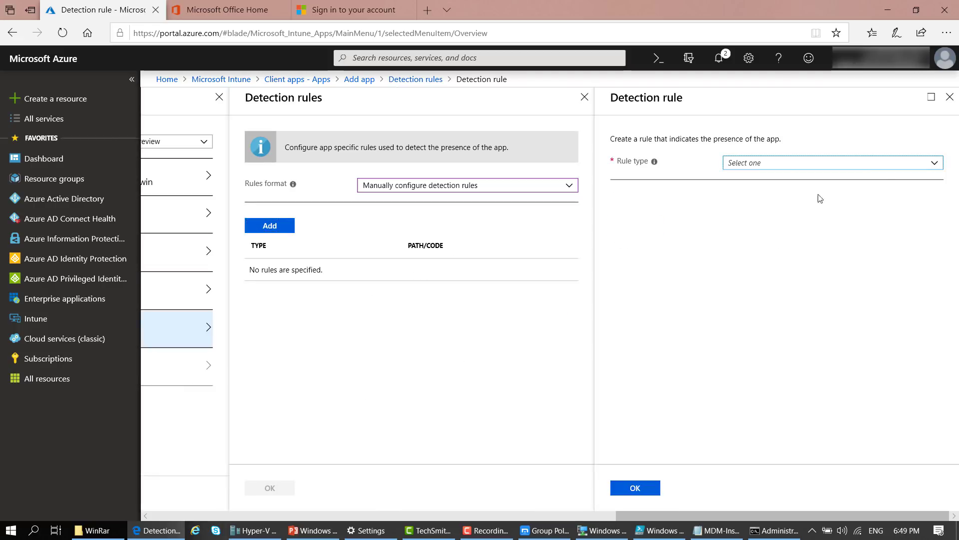
Make a File detection rule with path C:\WinRar.exe and folder C:\
left_click(935, 163)
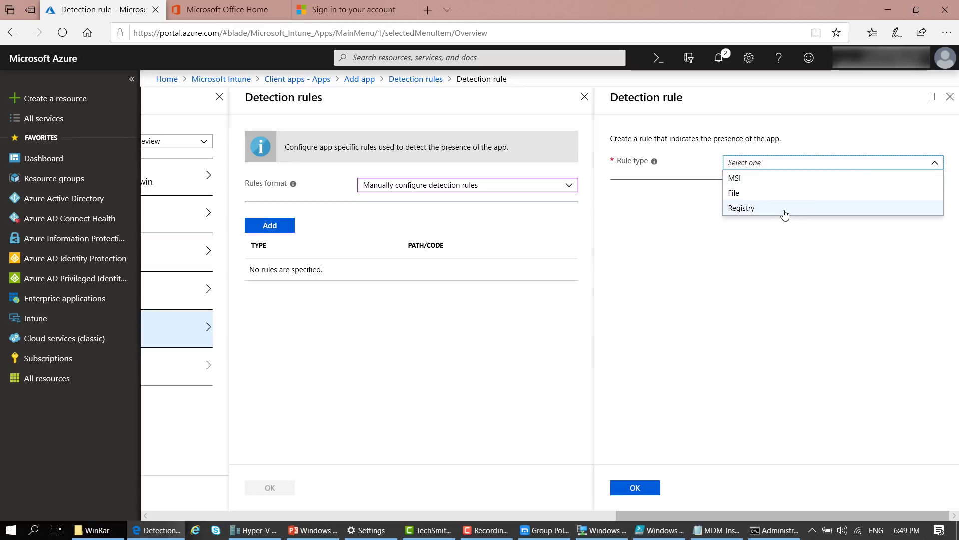
left_click(743, 194)
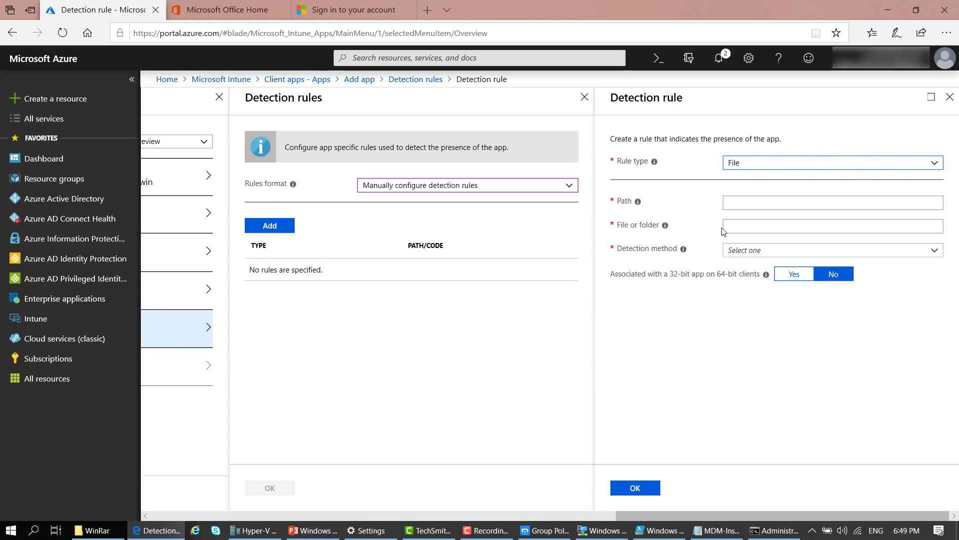
left_click(740, 202)
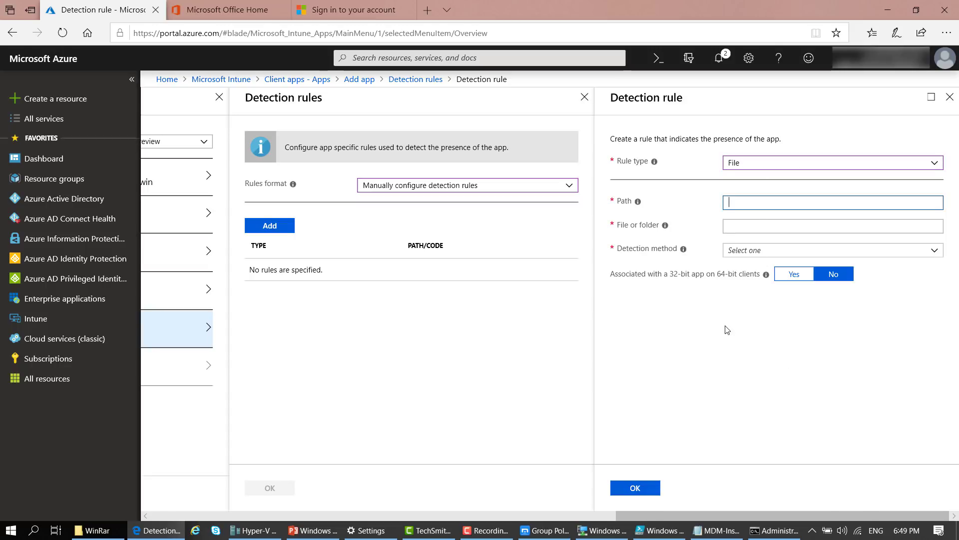
type("C:\\WinR")
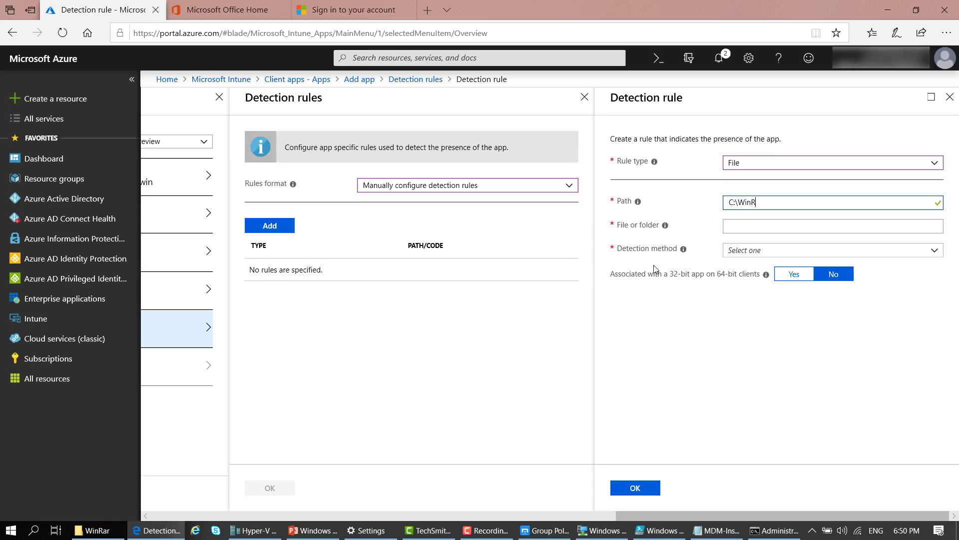
type("ar.exe")
left_click(756, 225)
type("C:\\")
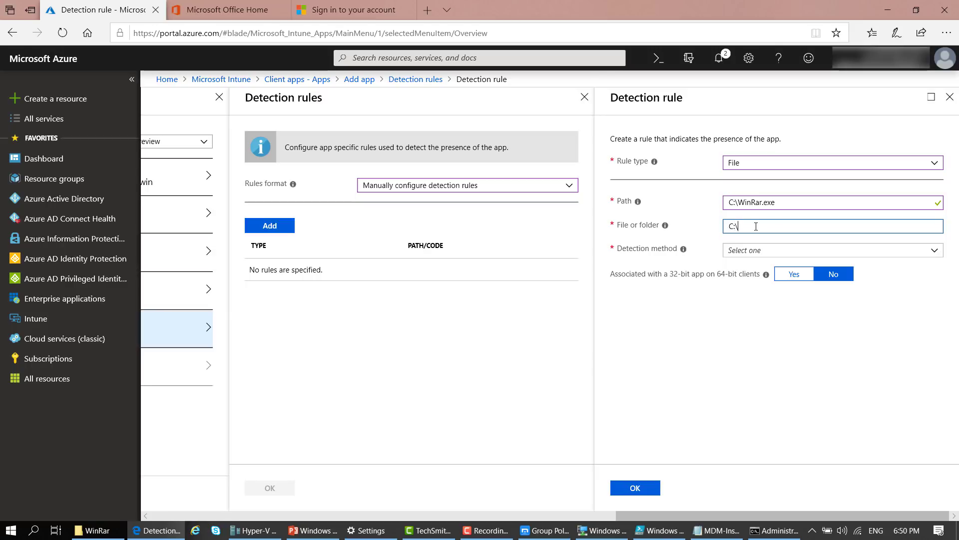
Set the detection method to 'File or folder exists' and confirm the rule
left_click(761, 251)
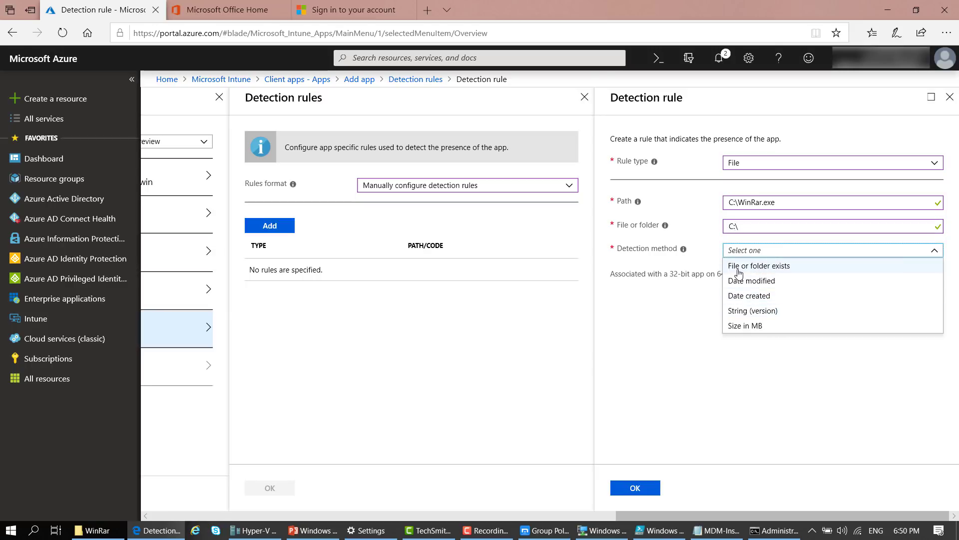
left_click(725, 341)
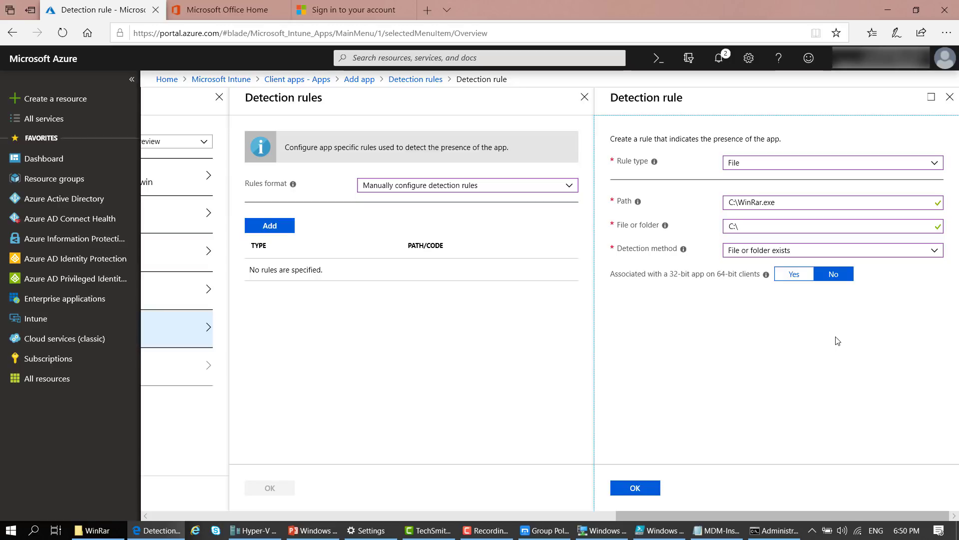
left_click(892, 250)
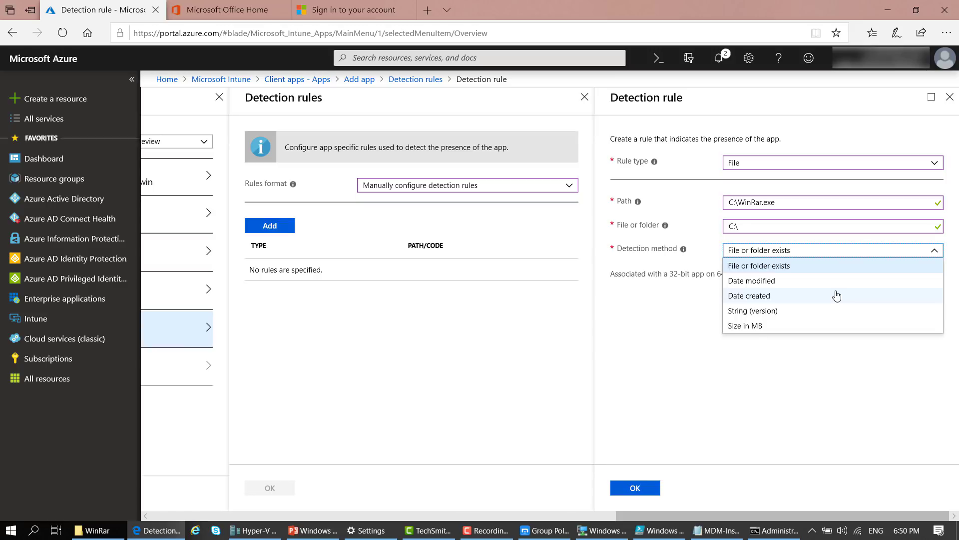
left_click(676, 370)
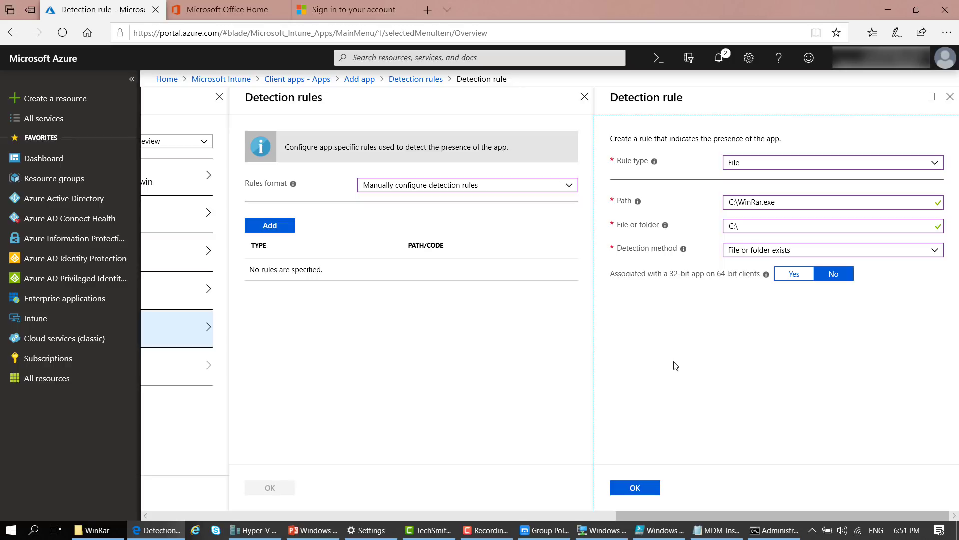
left_click(636, 488)
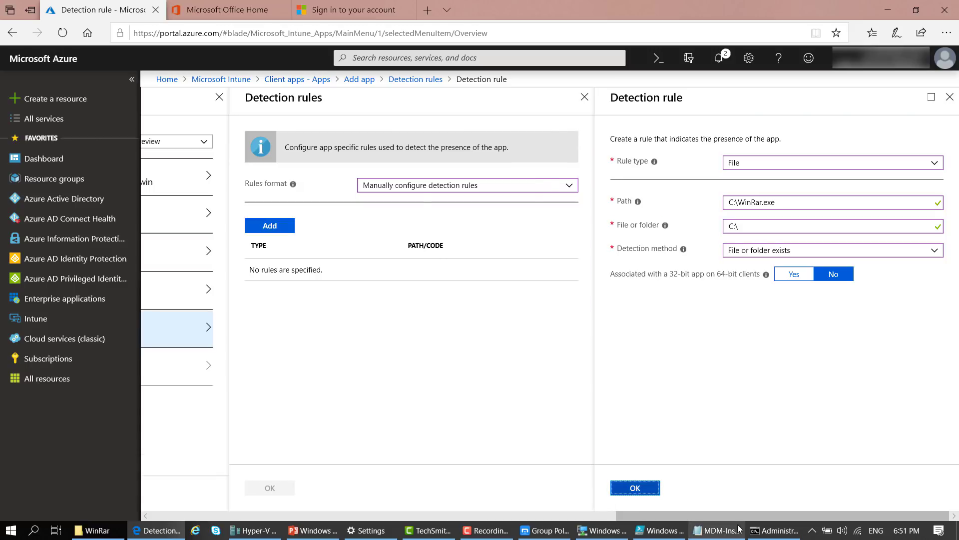
Save the detection rules, keep the default return codes, and create the WinRar x64 5.61 app
left_click(633, 488)
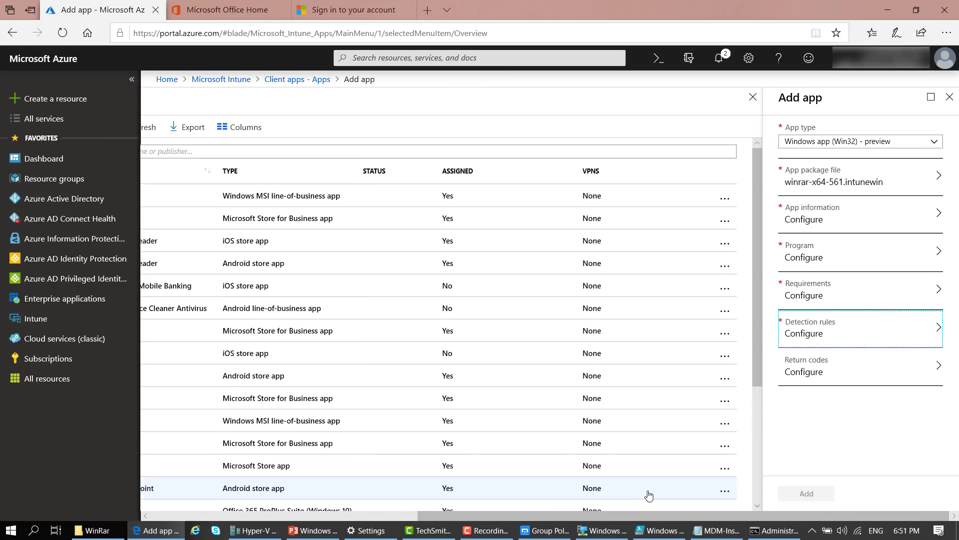
left_click(884, 373)
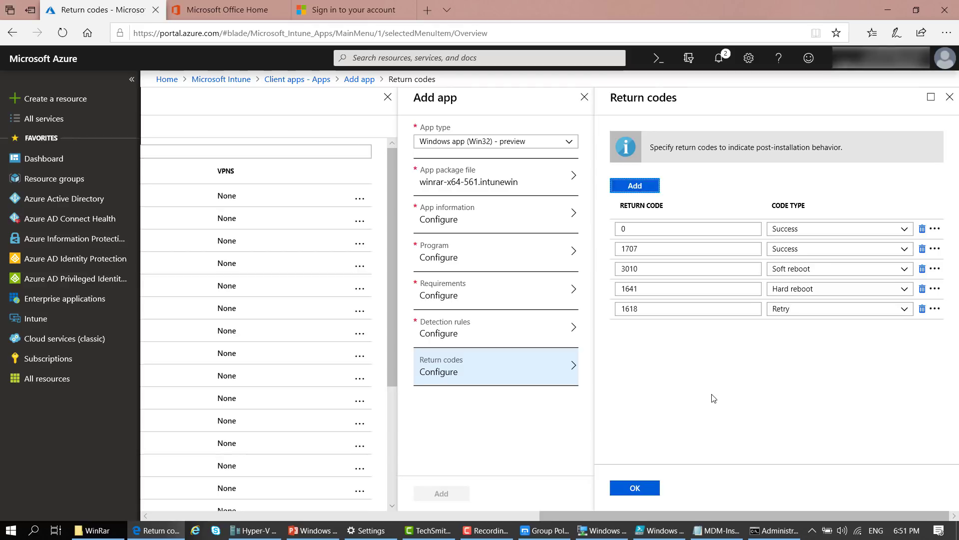
left_click(635, 493)
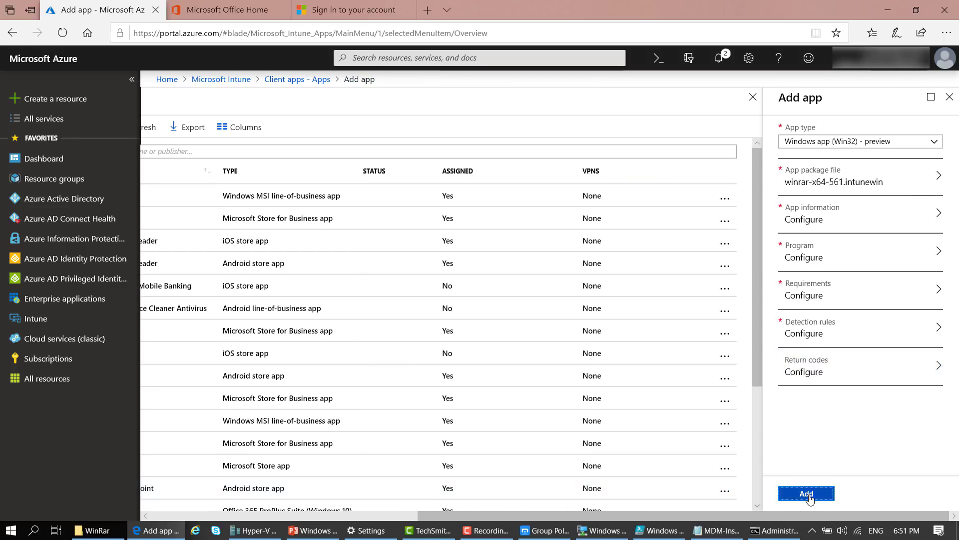
left_click(808, 495)
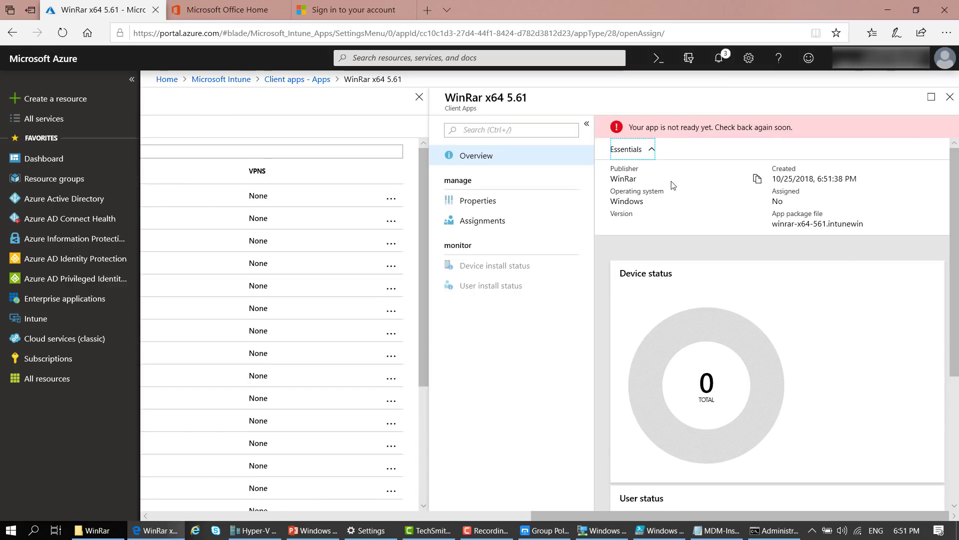
Check the upload notifications and open the WinRar x64 5.61 app's Assignments page
left_click(718, 57)
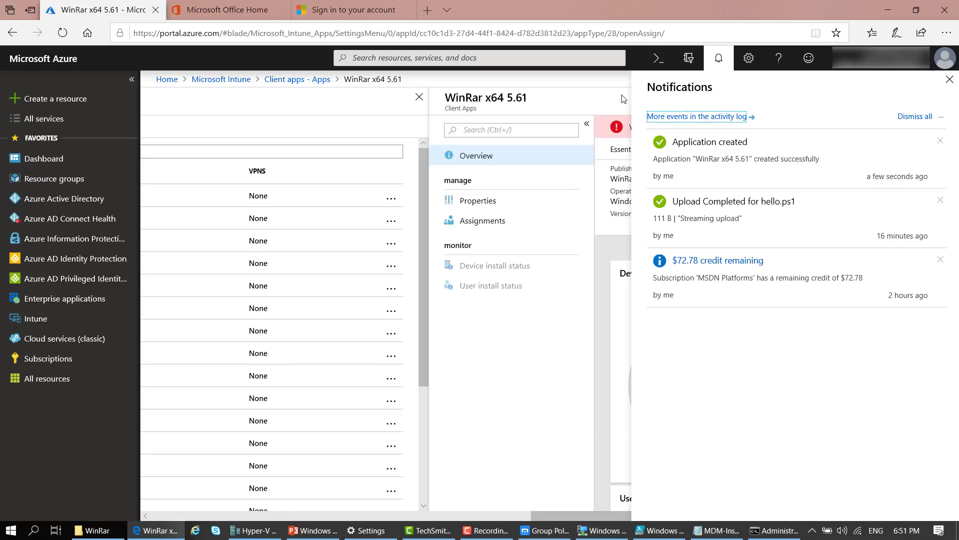
left_click(723, 68)
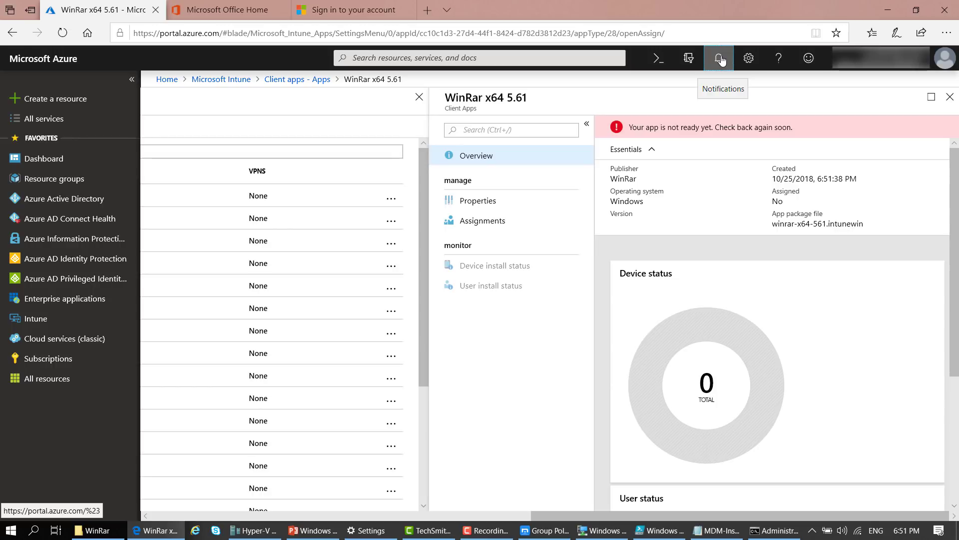
left_click(721, 60)
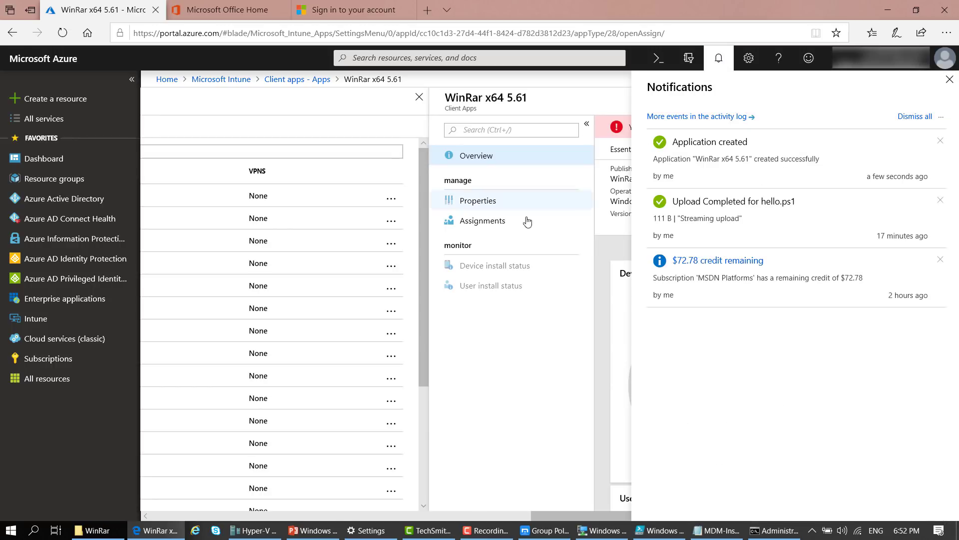
left_click(728, 59)
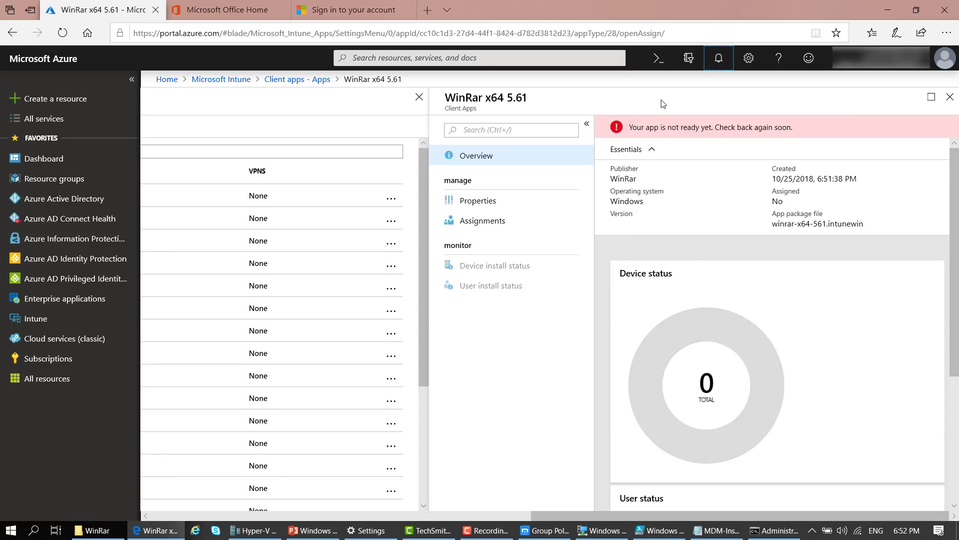
left_click(484, 205)
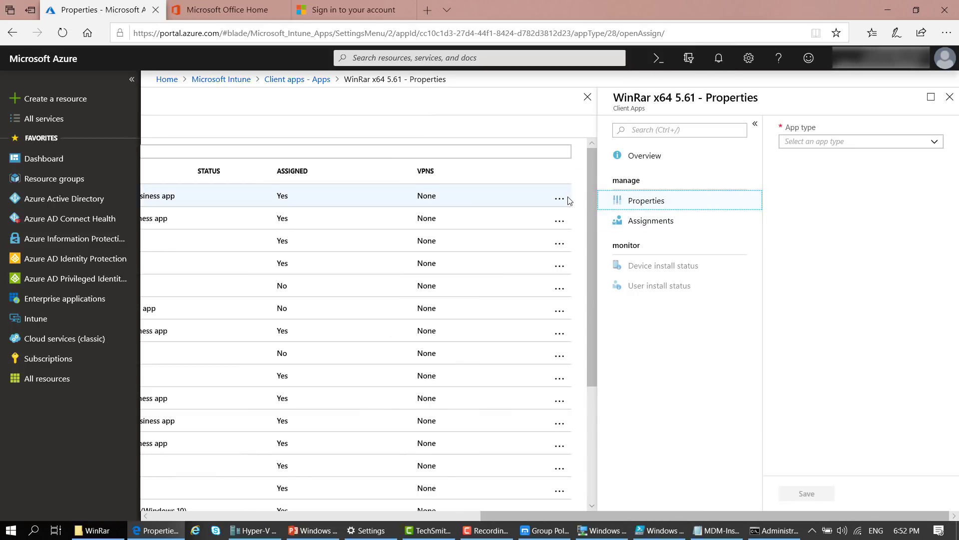
left_click(648, 157)
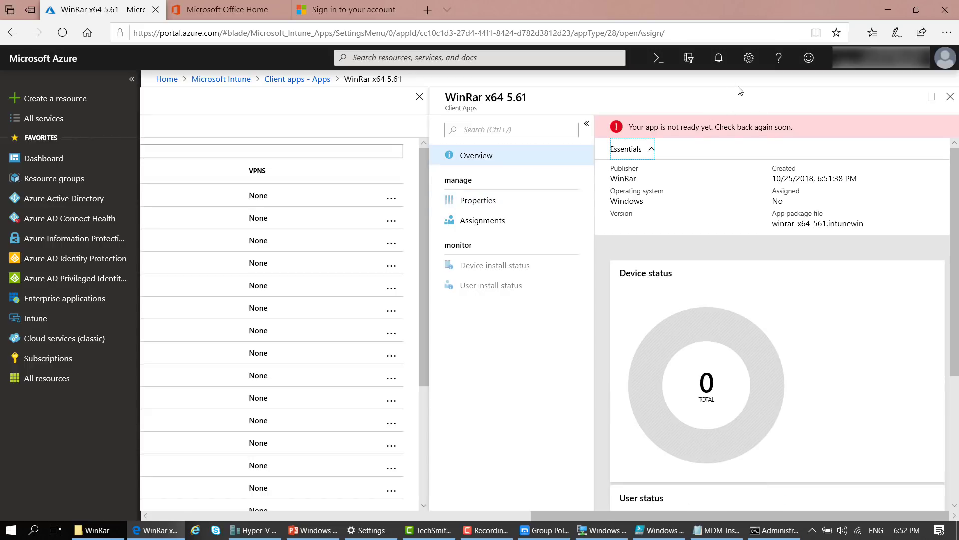
left_click(718, 57)
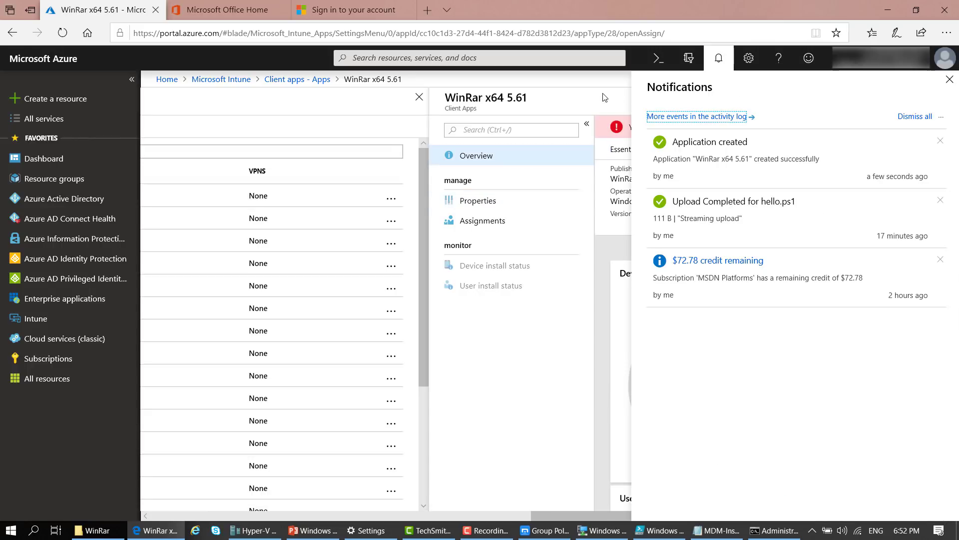
left_click(490, 221)
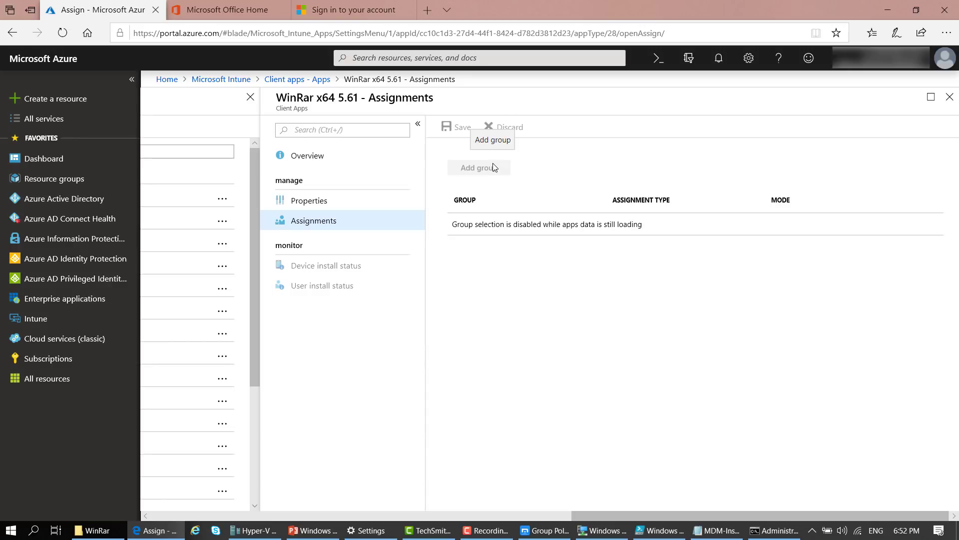
Check upload status, load more apps, and open the WinRar x64 5.61 app's details
left_click(717, 54)
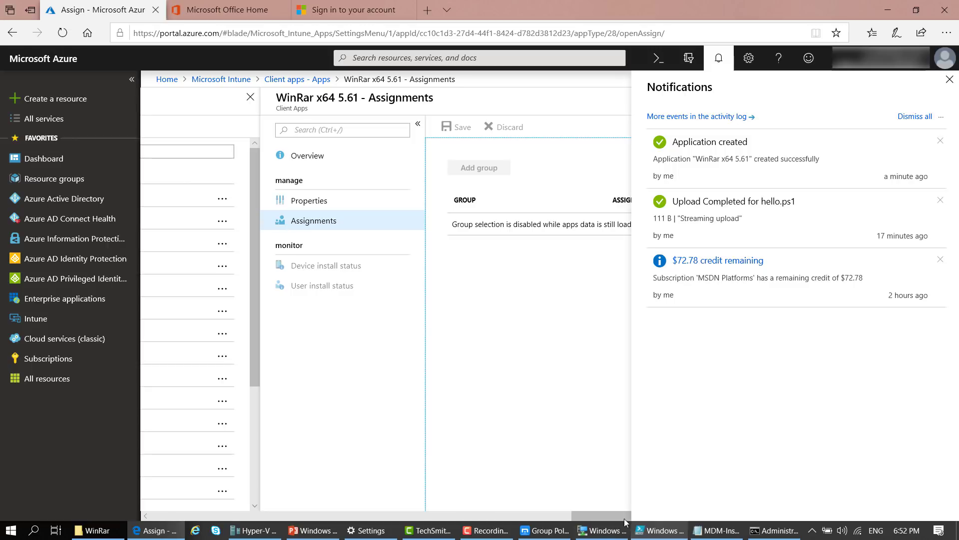
left_click_drag(625, 517, 330, 505)
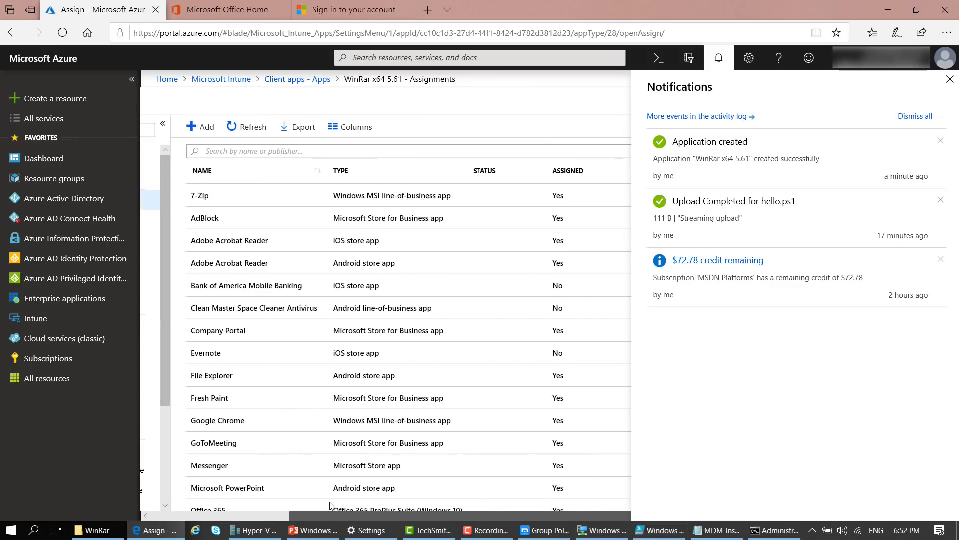
scroll(467, 378, "down", 3)
left_click(495, 491)
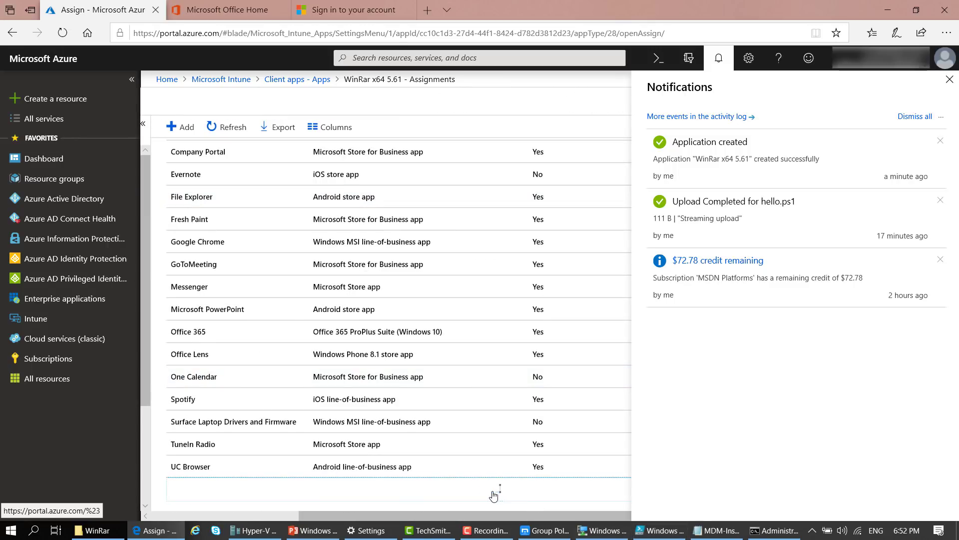
scroll(484, 381, "down", 2)
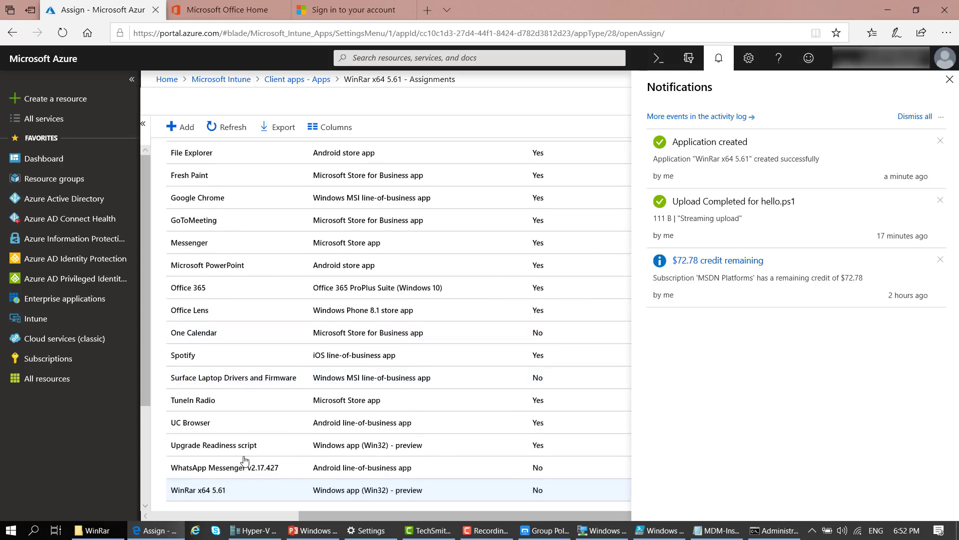
left_click(191, 495)
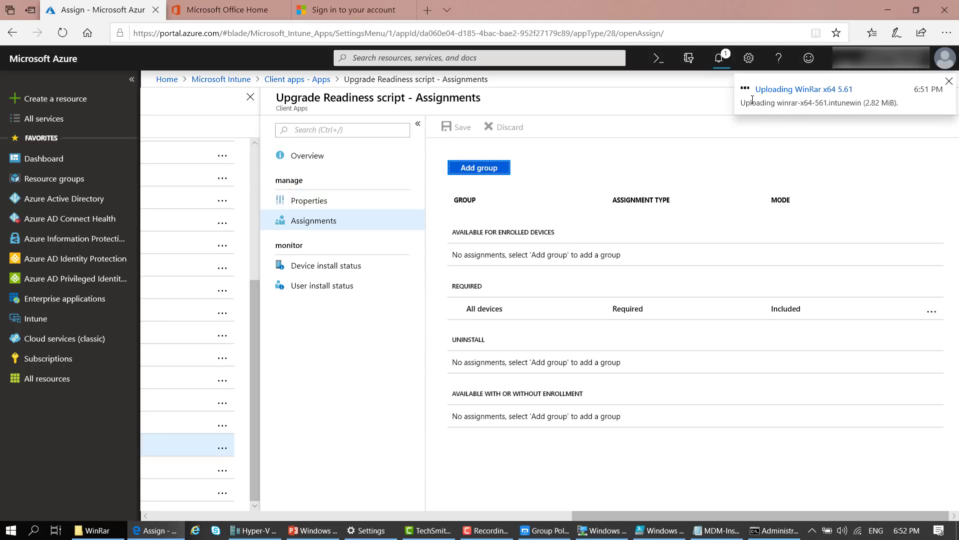
Look at the winrar-x64-561.intunewin package file and recheck the upload progress notifications
left_click(718, 58)
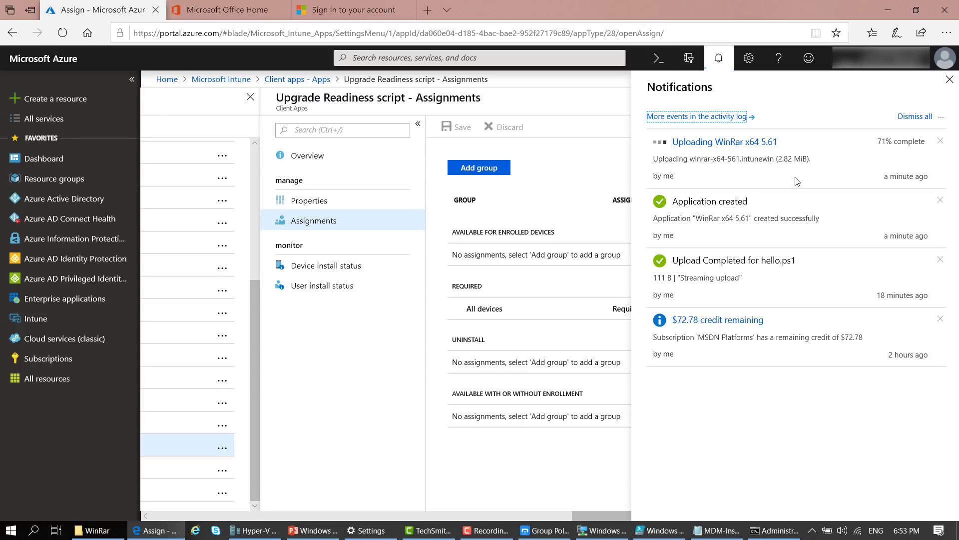
left_click(99, 536)
left_click(177, 95)
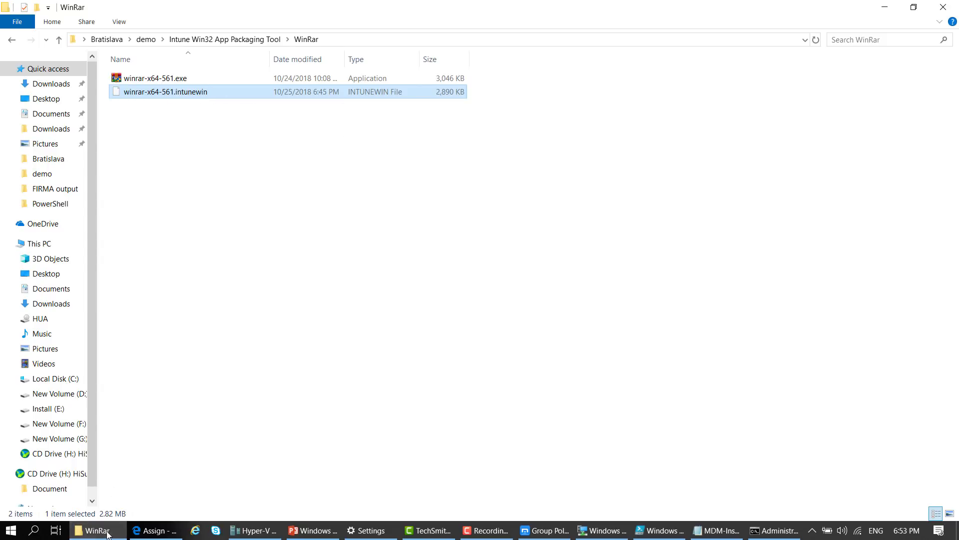
left_click(154, 530)
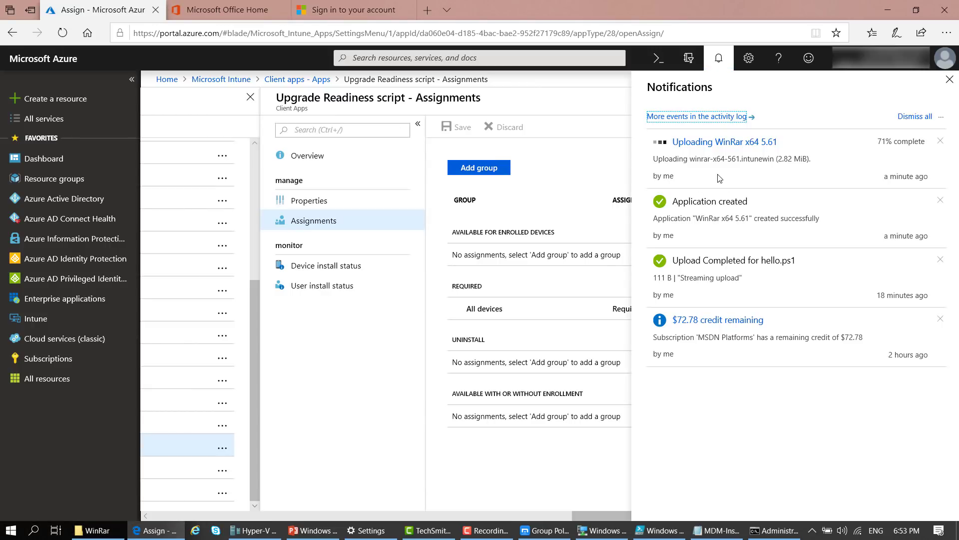
left_click(718, 59)
left_click(719, 58)
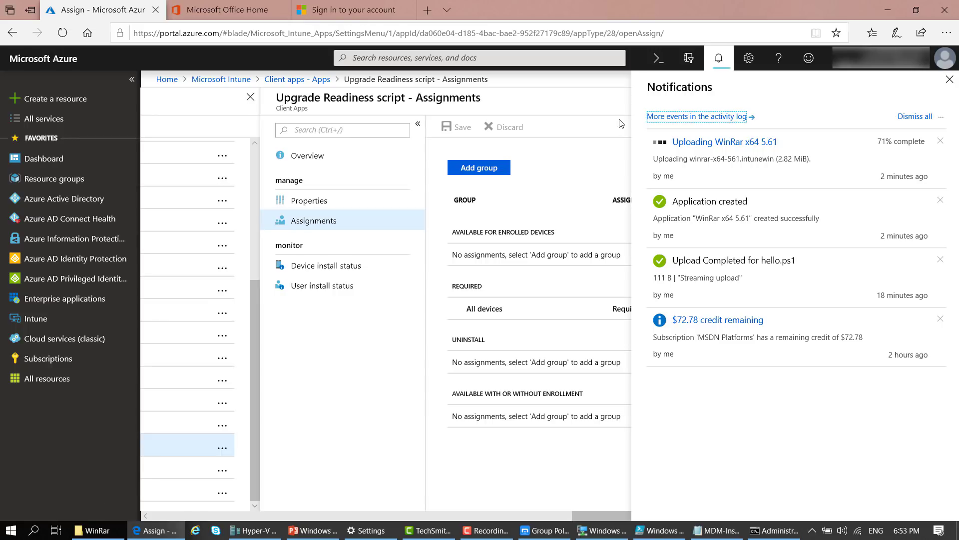
Start a new group assignment with assignment type Required
left_click(608, 152)
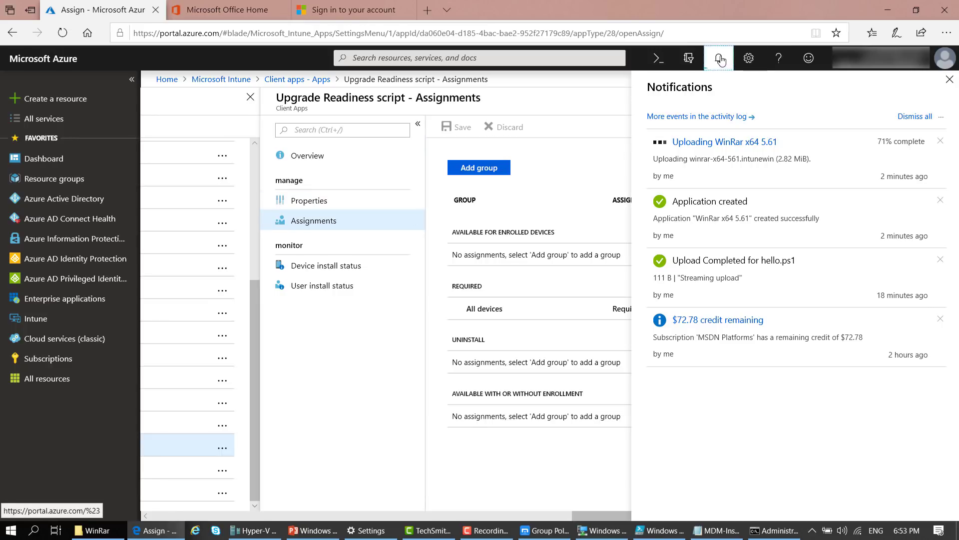
left_click(475, 308)
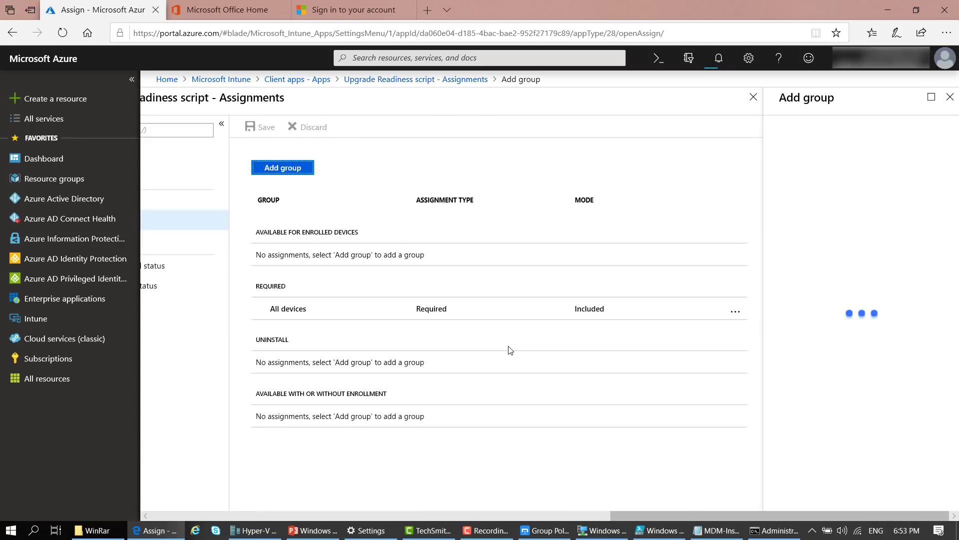
left_click(895, 247)
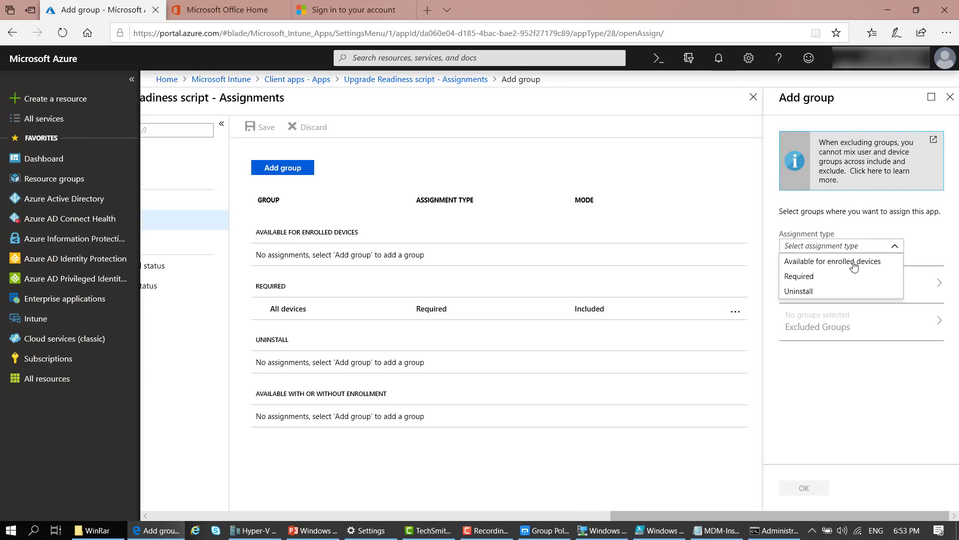
left_click(807, 278)
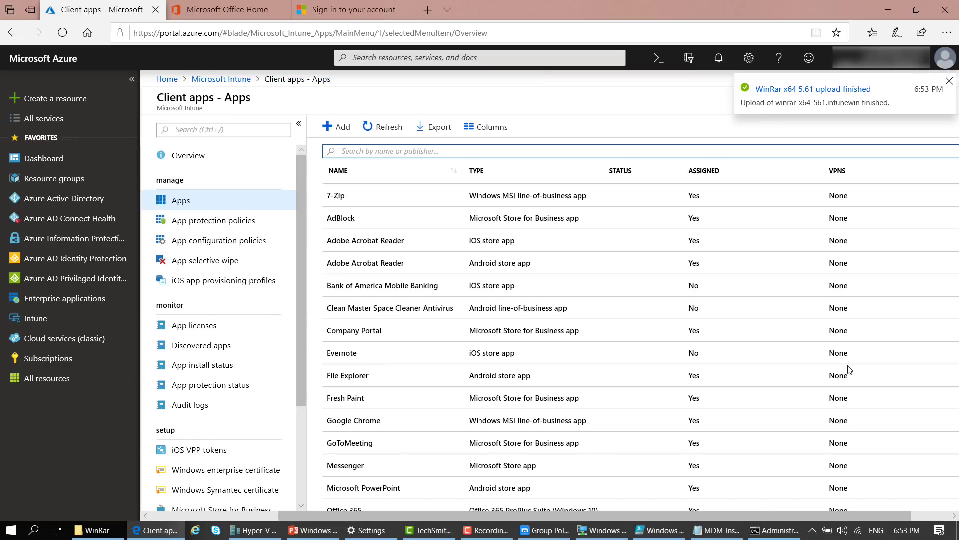
Open the WinRar x64 5.61 app and add an Available for enrolled devices group assignment
left_click(805, 89)
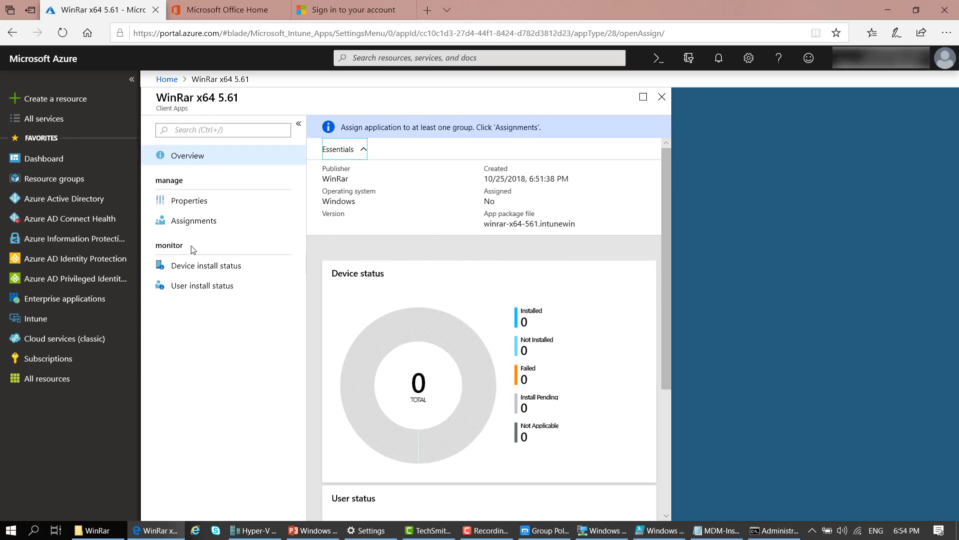
left_click(183, 227)
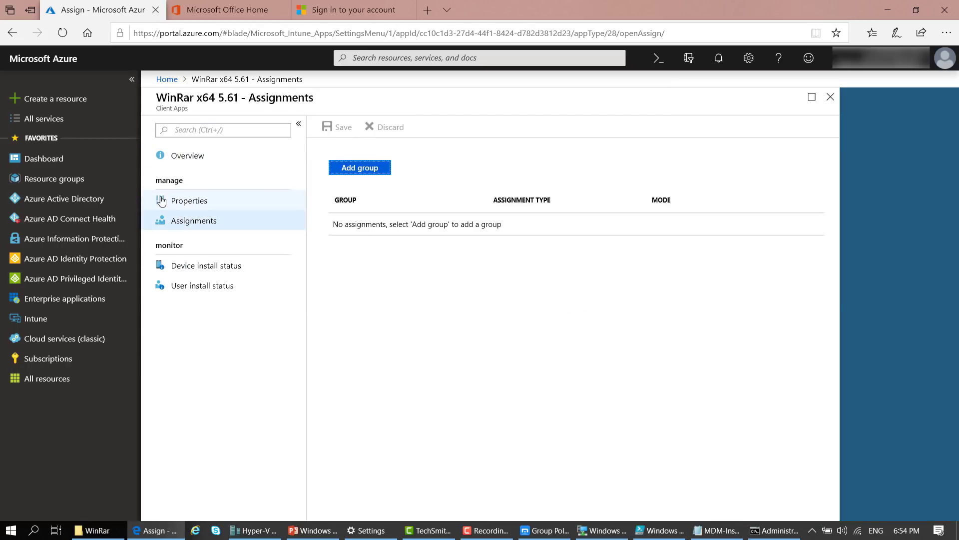
left_click(360, 168)
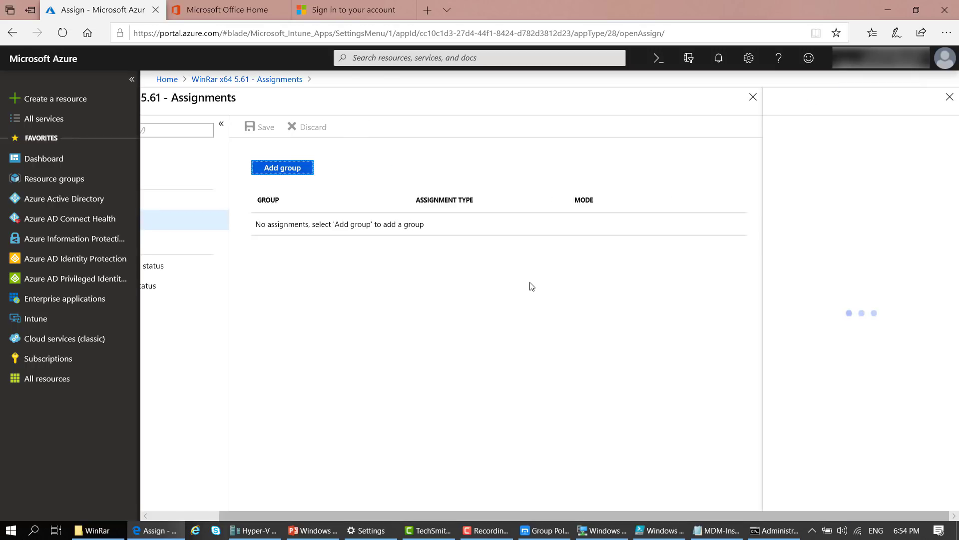
left_click(863, 247)
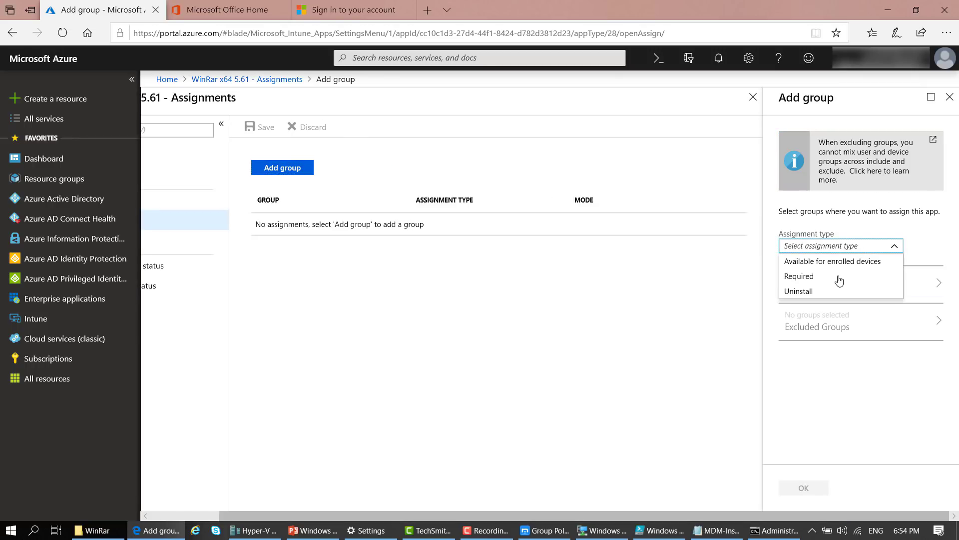
left_click(822, 264)
Include the Intune sccm.com.ua group, found by searching 'int', and save the assignment
left_click(874, 292)
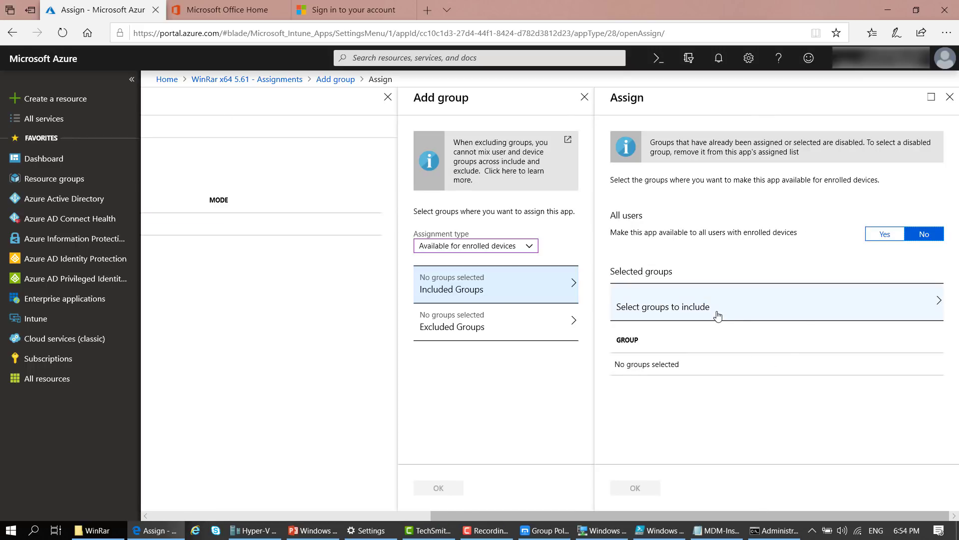
left_click(717, 313)
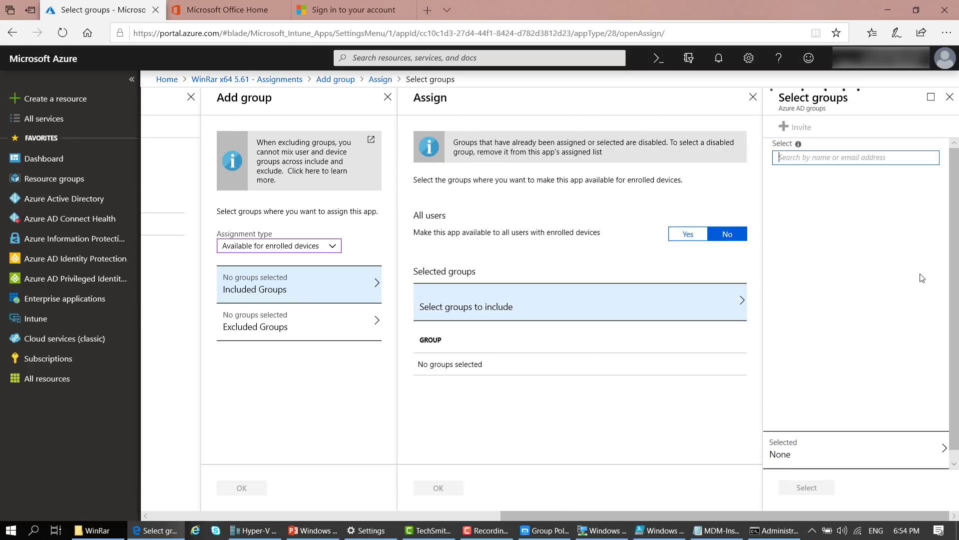
left_click(821, 161)
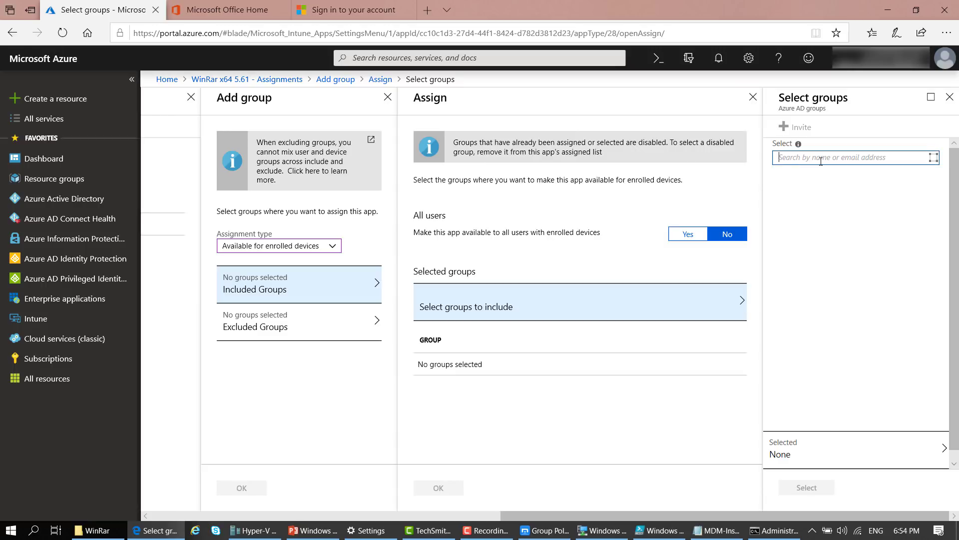
type("int")
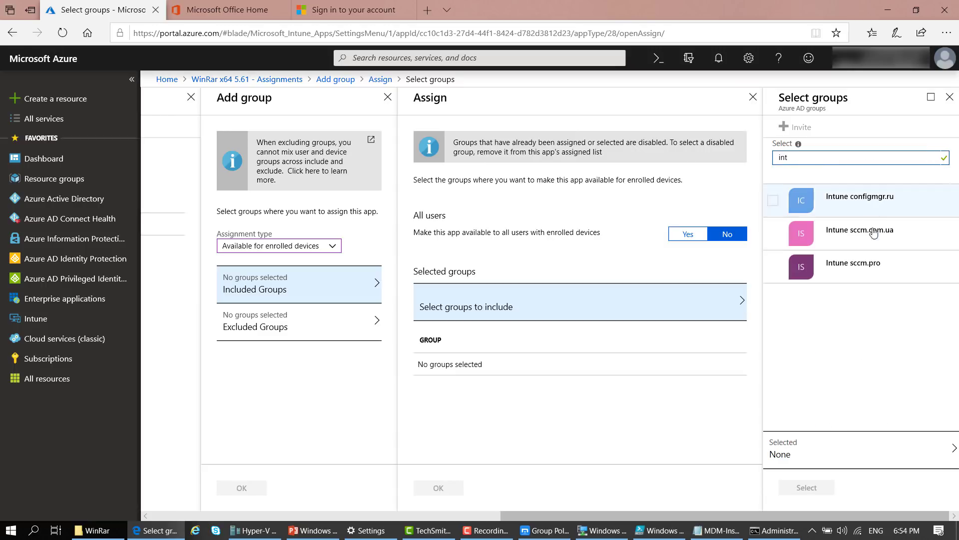
left_click(848, 240)
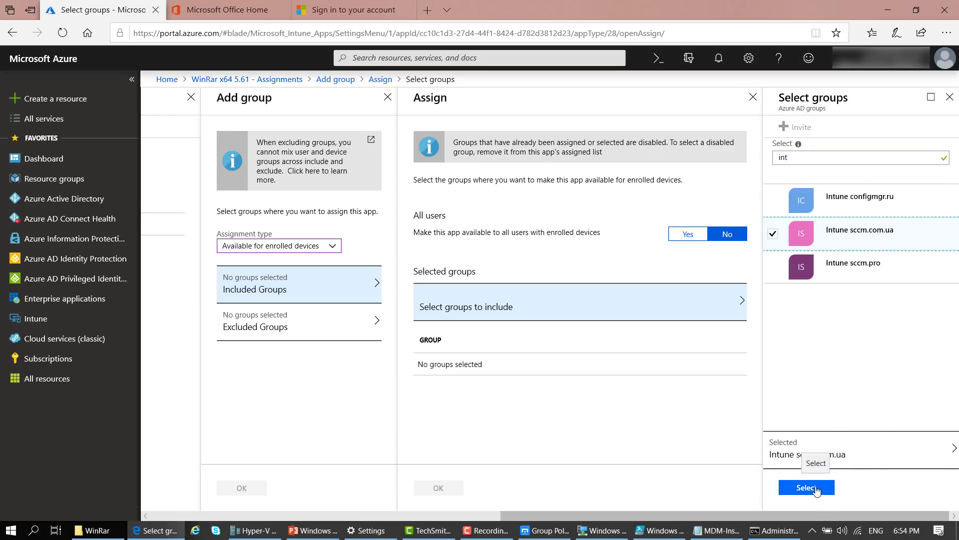
left_click(817, 490)
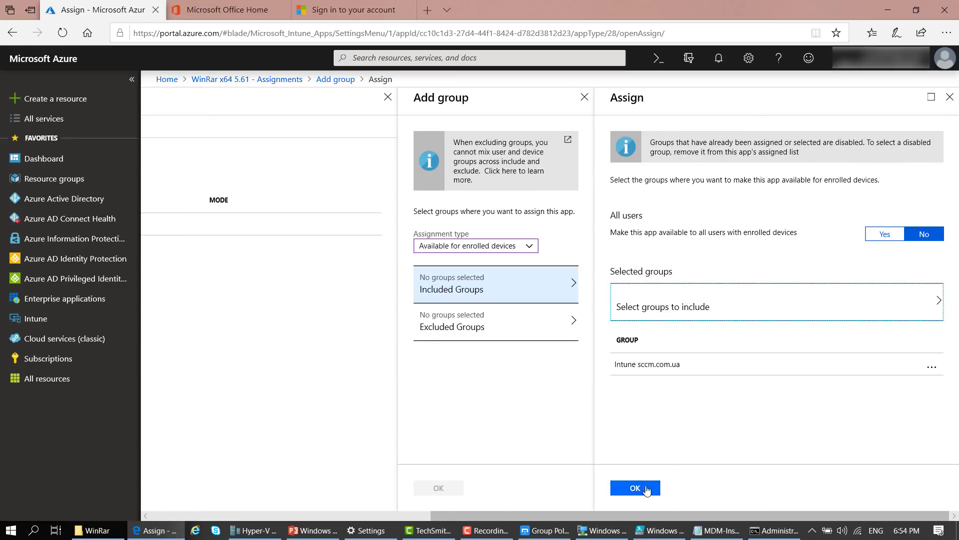
left_click(646, 489)
left_click(803, 491)
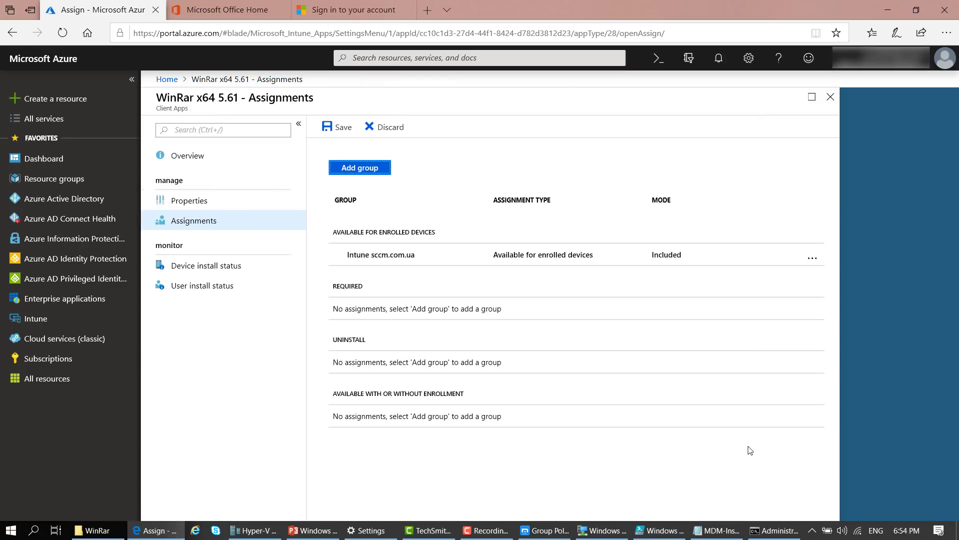
left_click(337, 127)
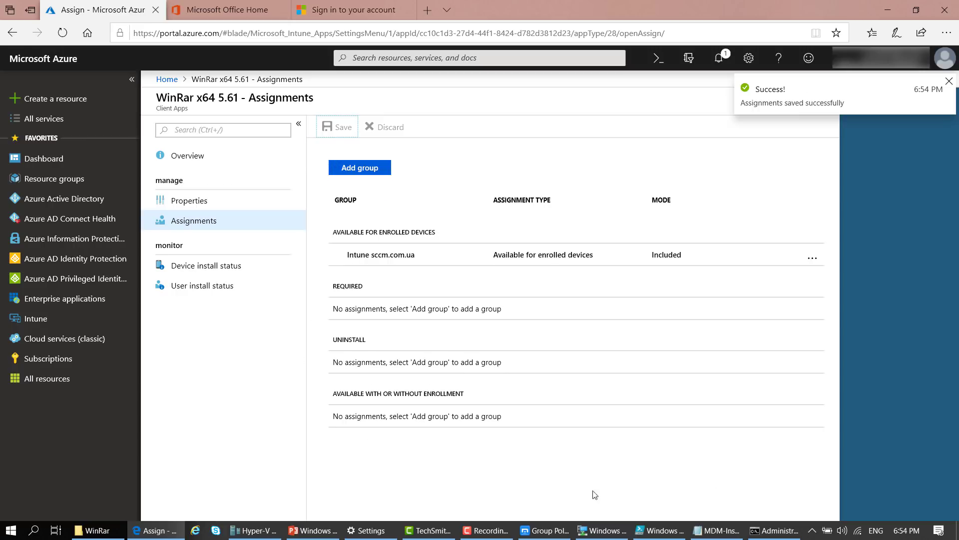
left_click(602, 530)
Launch Company Portal from the test VM's app list and show the VM session full screen
left_click(505, 310)
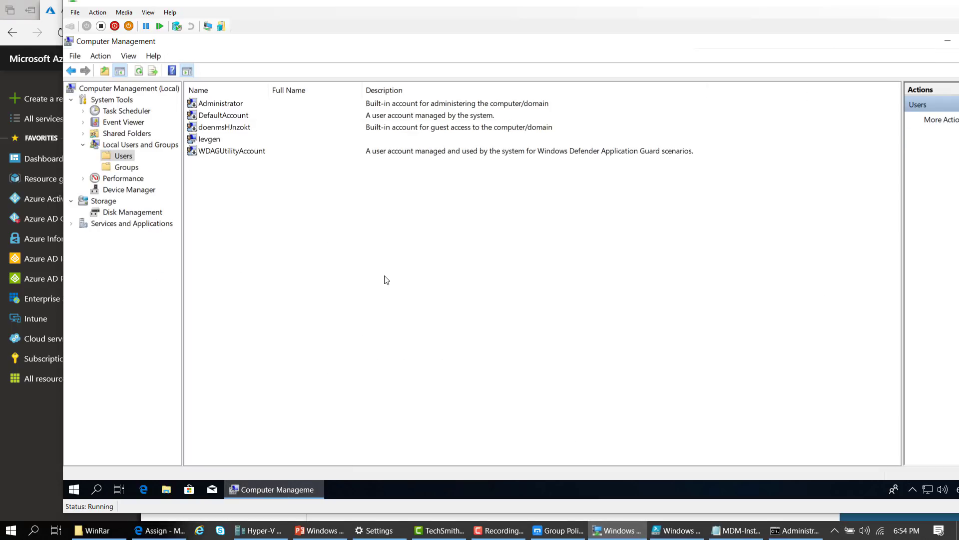
left_click(75, 491)
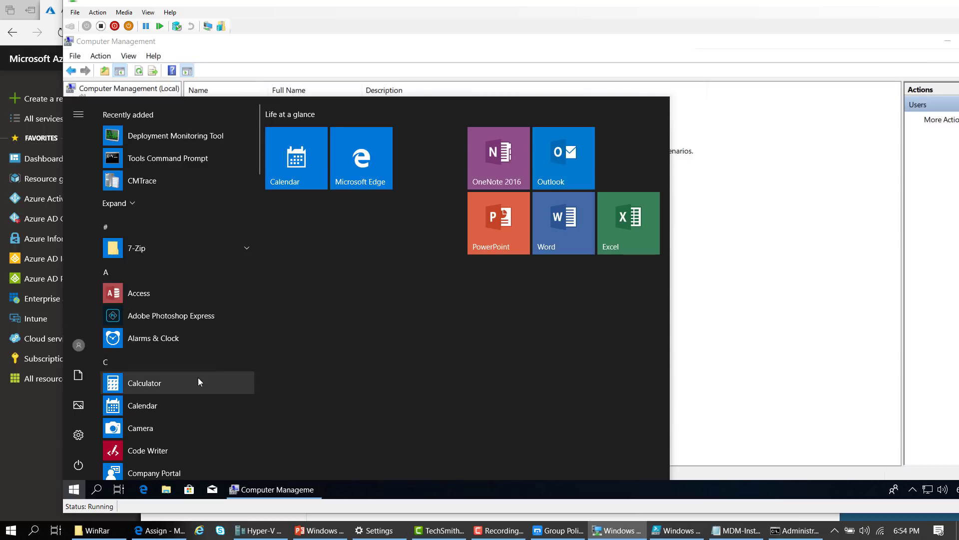
scroll(198, 377, "down", 1)
left_click(170, 415)
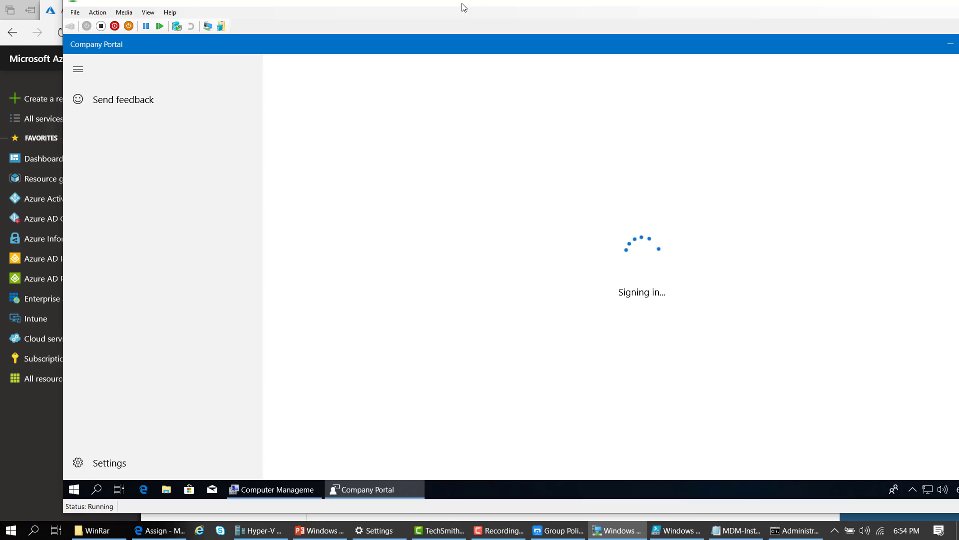
double_click(463, 6)
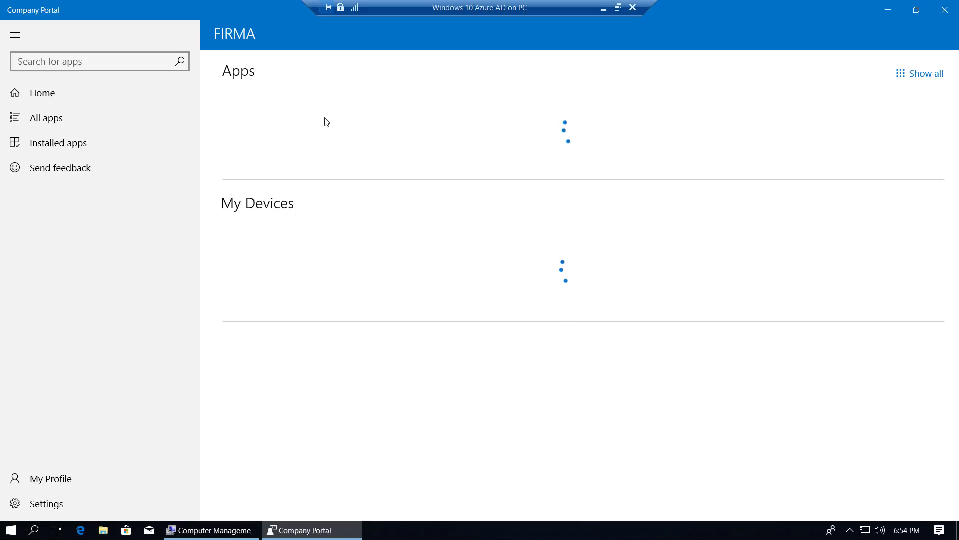
Sync the device from Company Portal settings and return to All apps
left_click(55, 121)
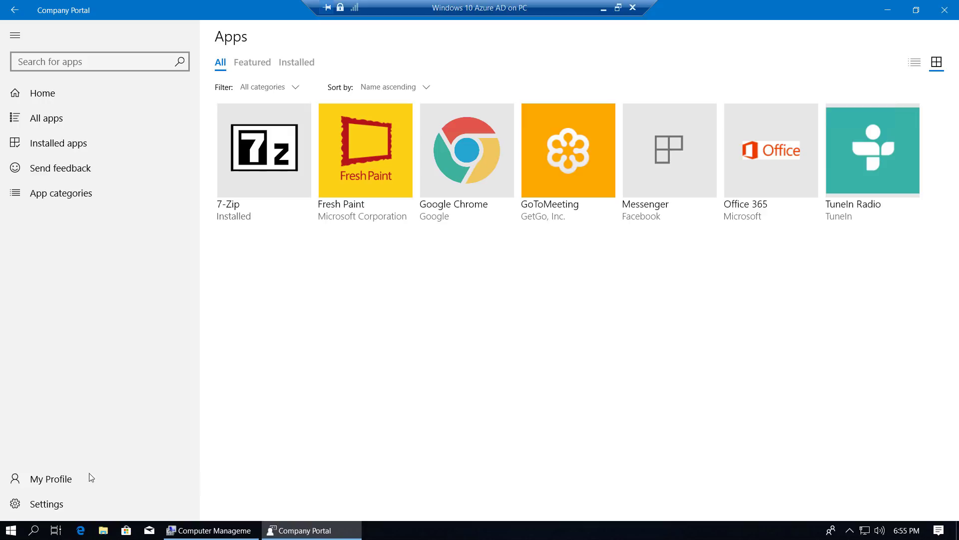
left_click(33, 505)
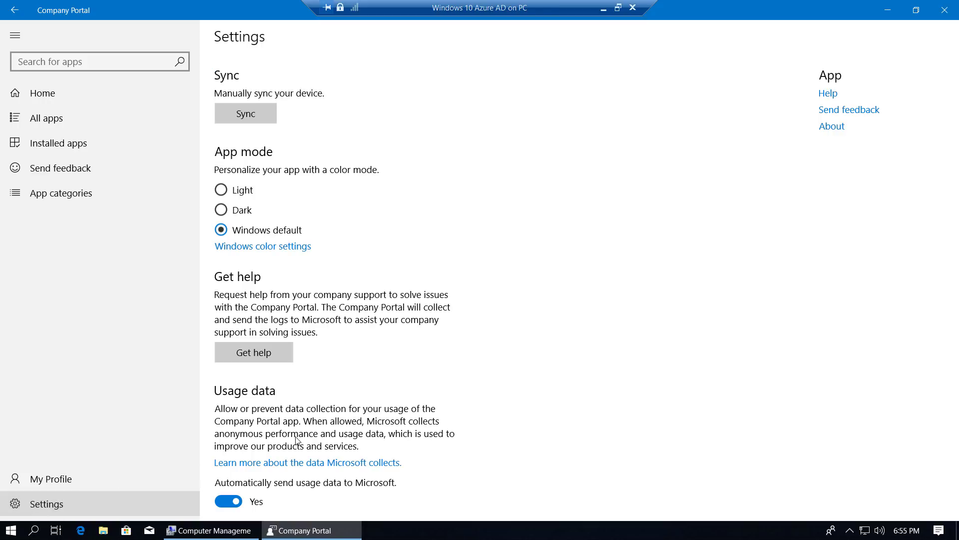
left_click(261, 115)
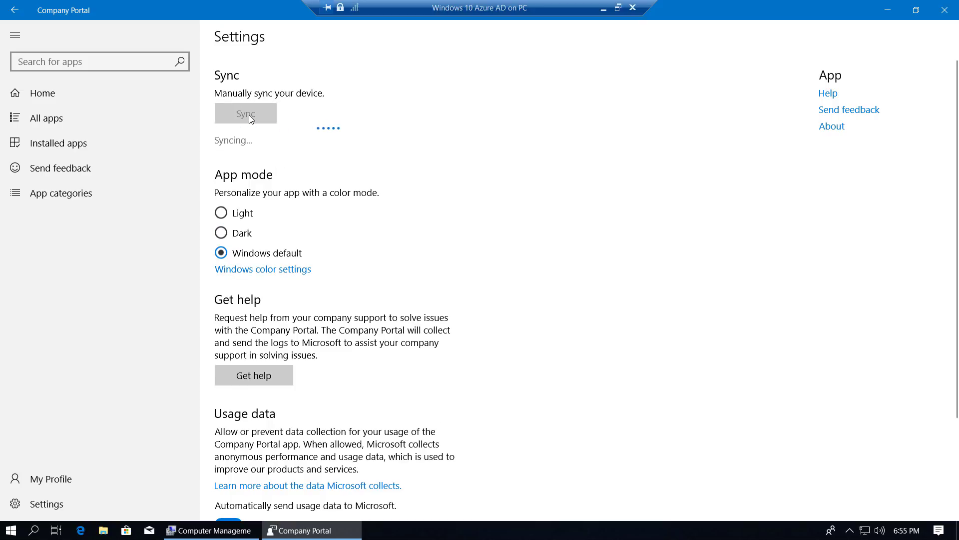
left_click(62, 121)
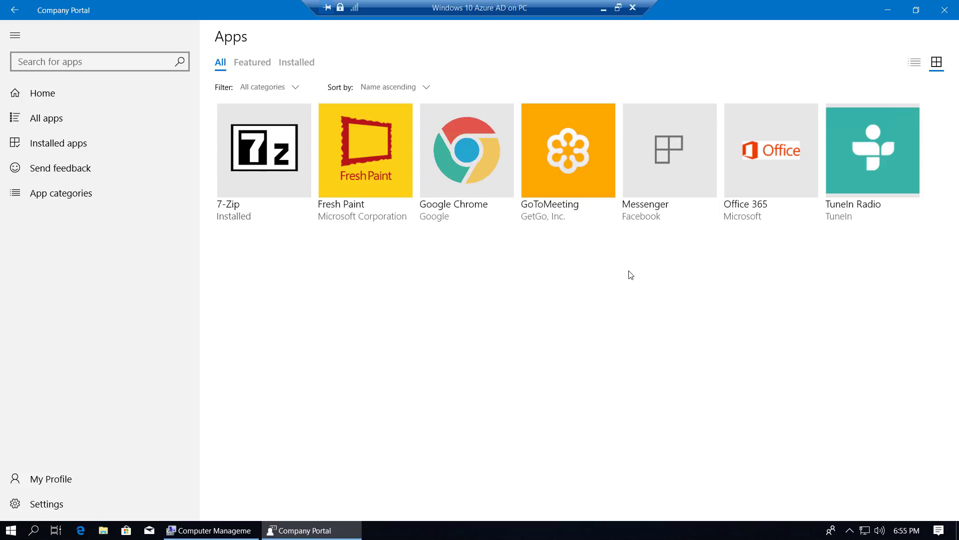
Browse Fresh Paint's details, the home page, My Profile and the full list of available apps
left_click(355, 214)
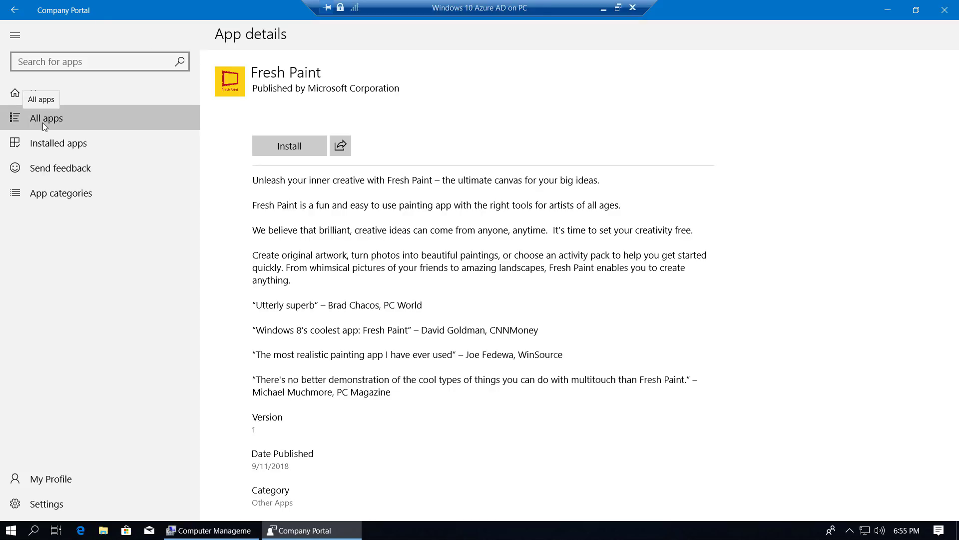
left_click(44, 124)
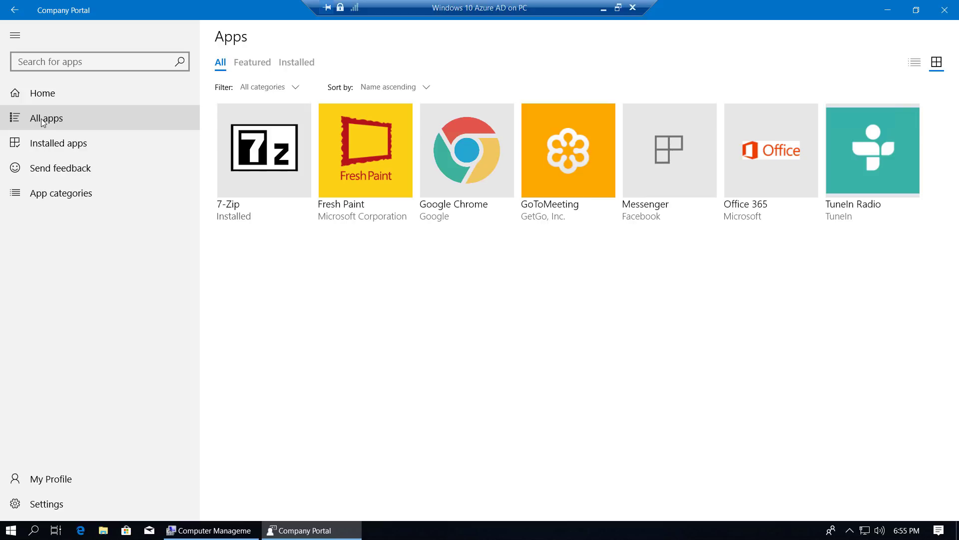
left_click(26, 91)
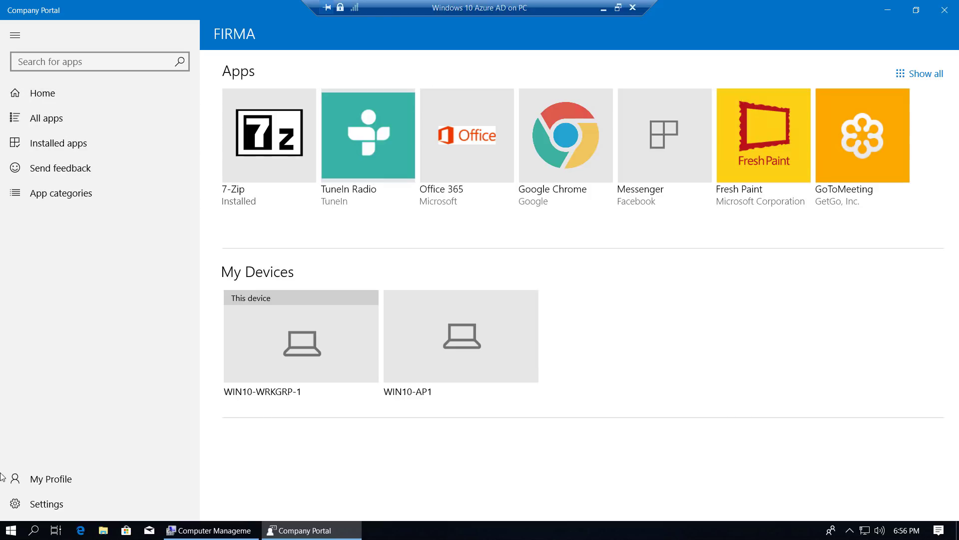
left_click(35, 478)
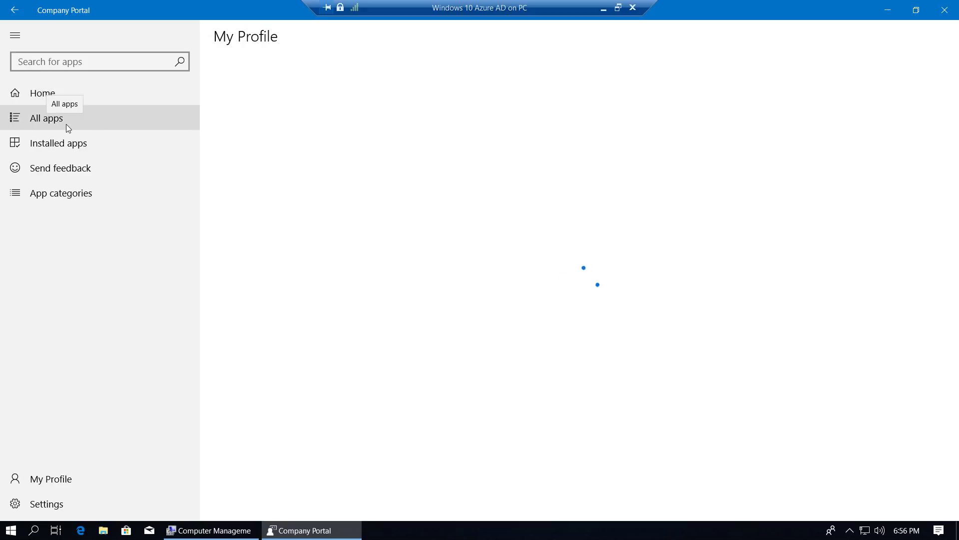
left_click(63, 95)
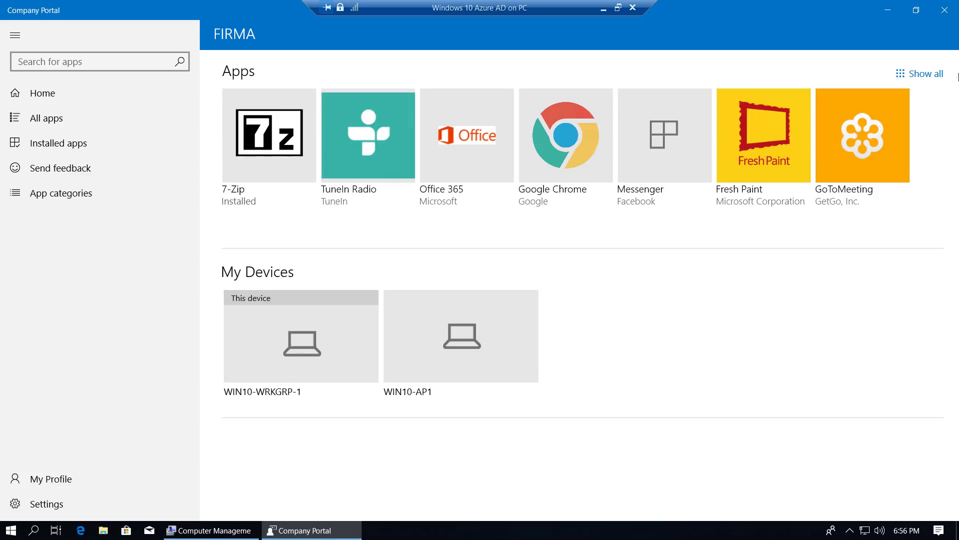
left_click(927, 74)
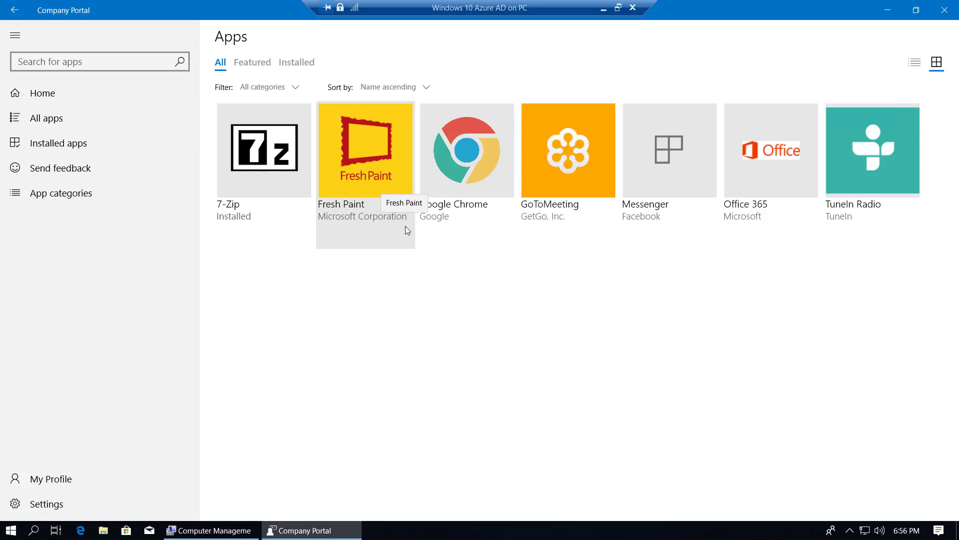
left_click(603, 10)
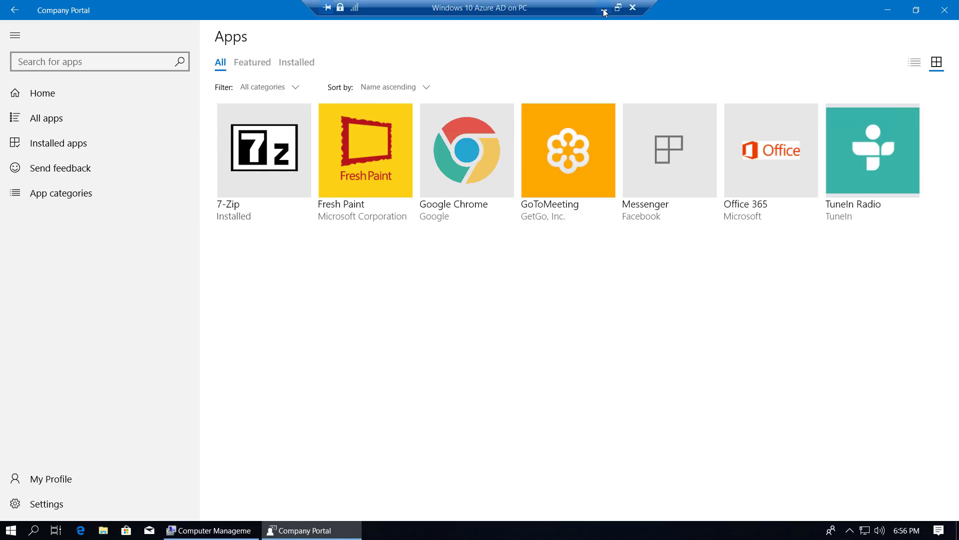